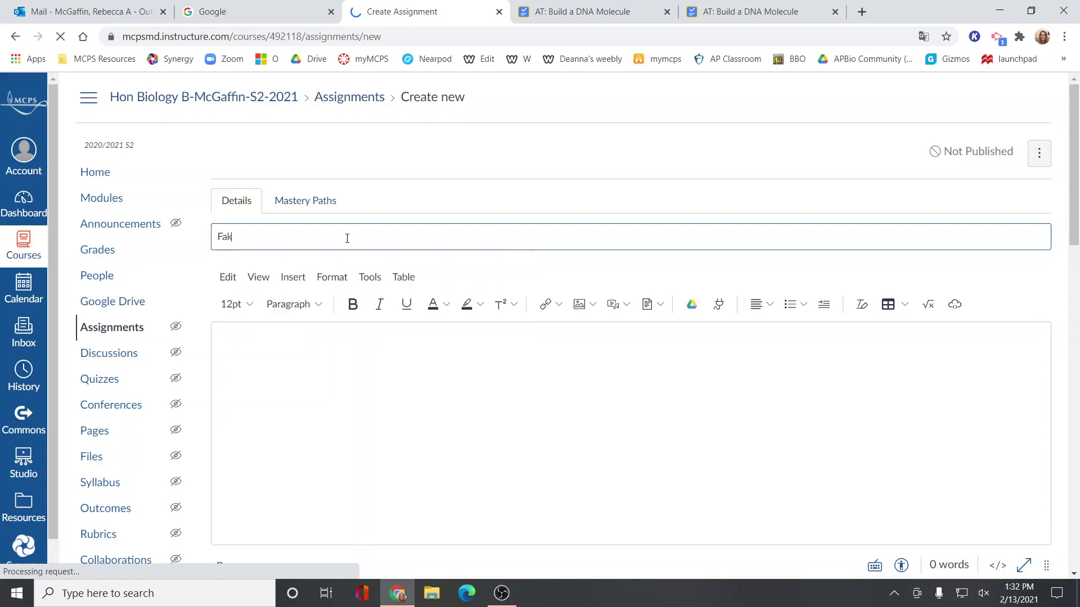
- Title the new assignment "Fake Assignment for video" and enter the description "this is not a real assignment"
{"action": "type", "text": "ment for video"}
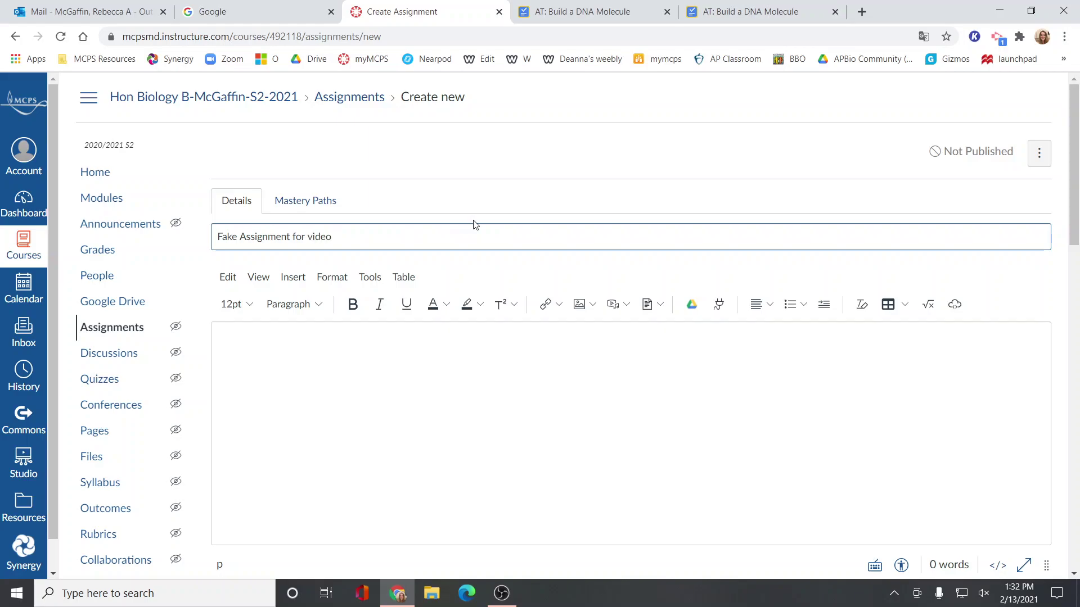
{"action": "left_click", "coordinate": [461, 462]}
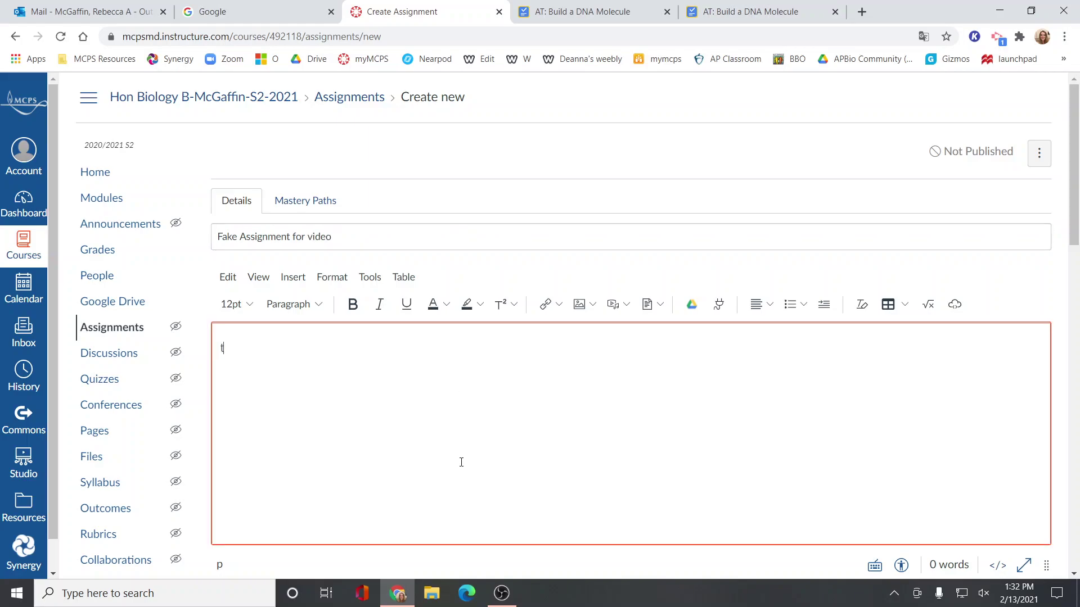
{"action": "type", "text": "this is not a real assignment"}
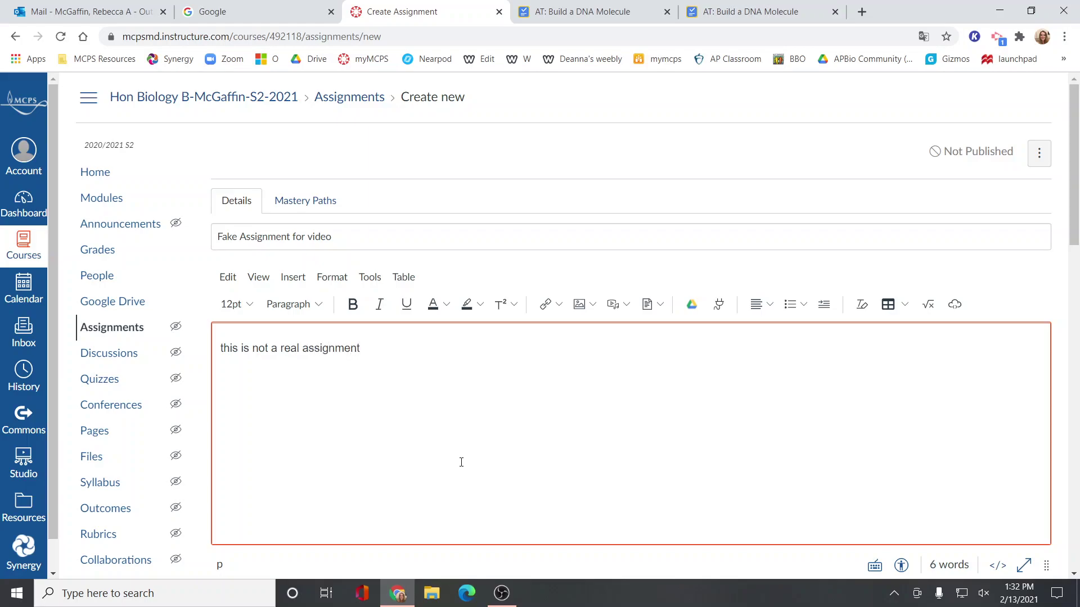
- Set the assignment's submission type to External Tool
{"action": "scroll", "coordinate": [585, 378], "scroll_direction": "down", "scroll_amount": 4}
{"action": "scroll", "coordinate": [585, 382], "scroll_direction": "down", "scroll_amount": 2}
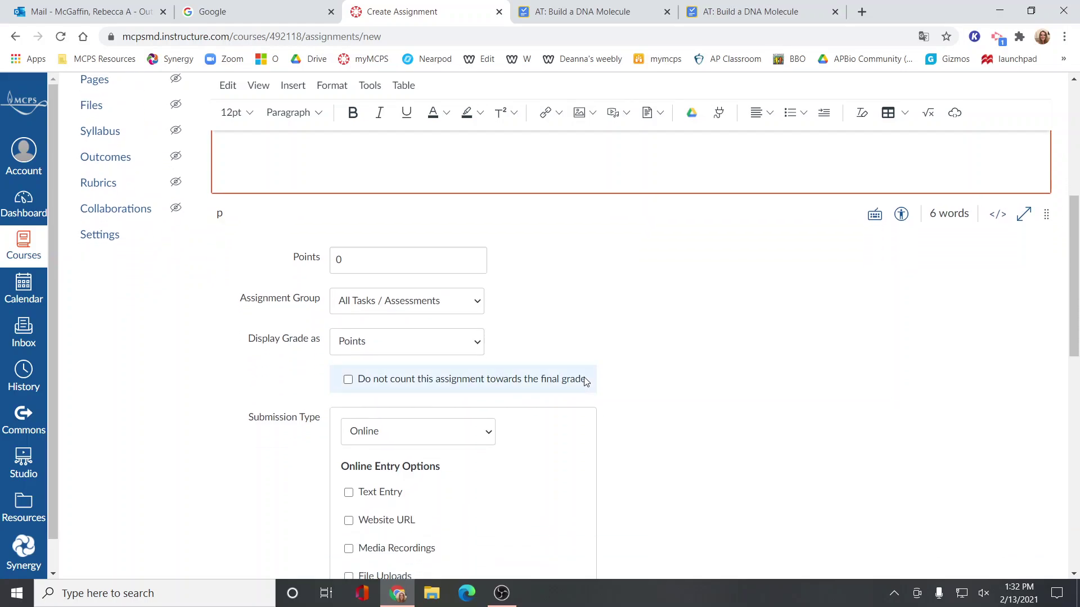
{"action": "scroll", "coordinate": [627, 366], "scroll_direction": "down", "scroll_amount": 1}
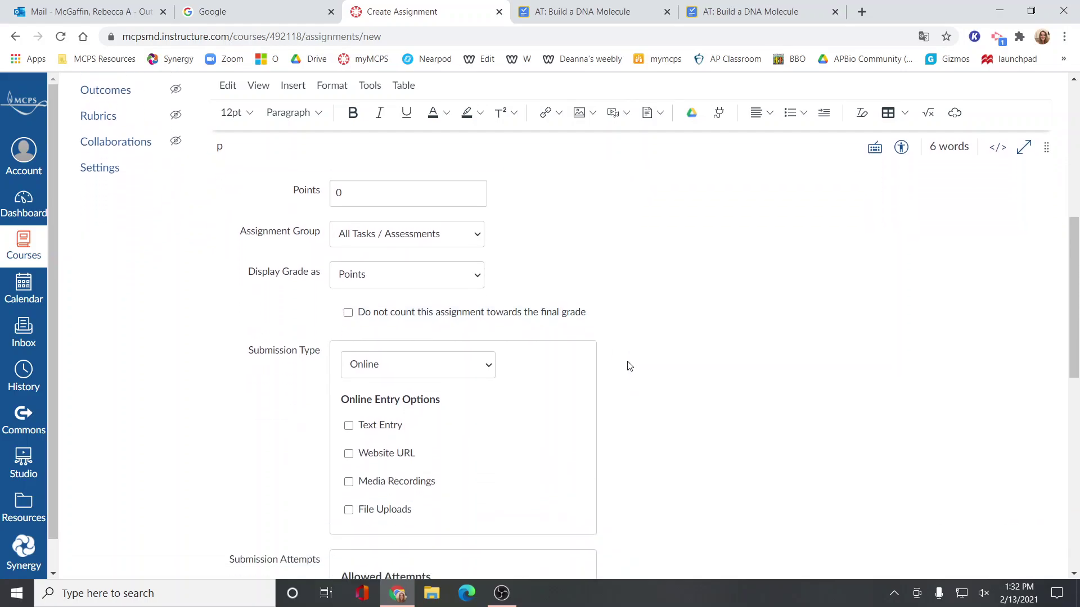
{"action": "left_click", "coordinate": [485, 367]}
{"action": "left_click", "coordinate": [477, 448]}
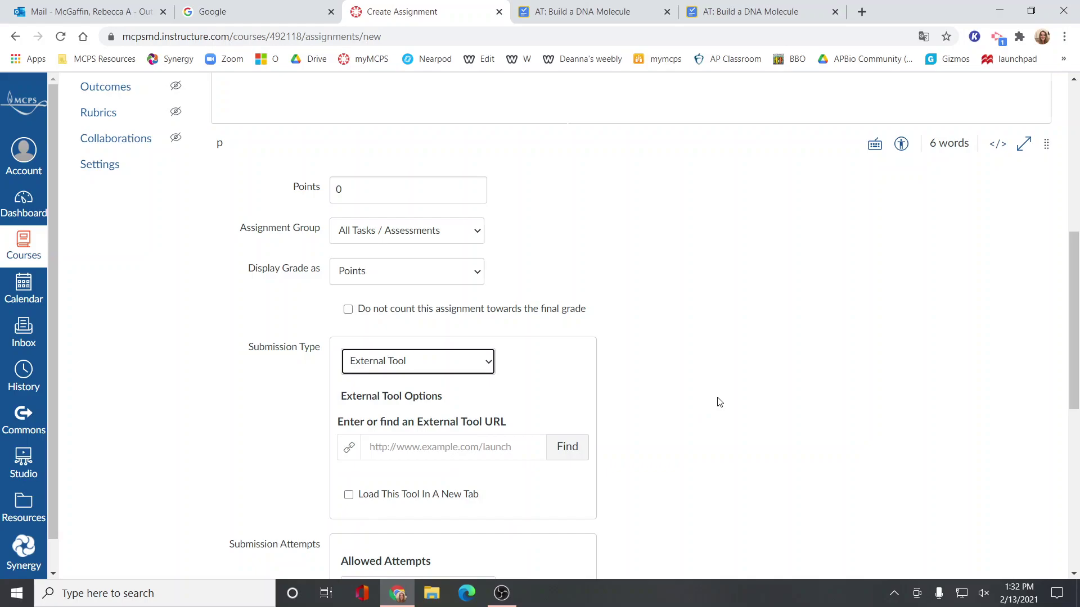
- Choose Google Assignments (LTI 1.3) as the external tool and continue with the displayed Google account
{"action": "left_click", "coordinate": [568, 450]}
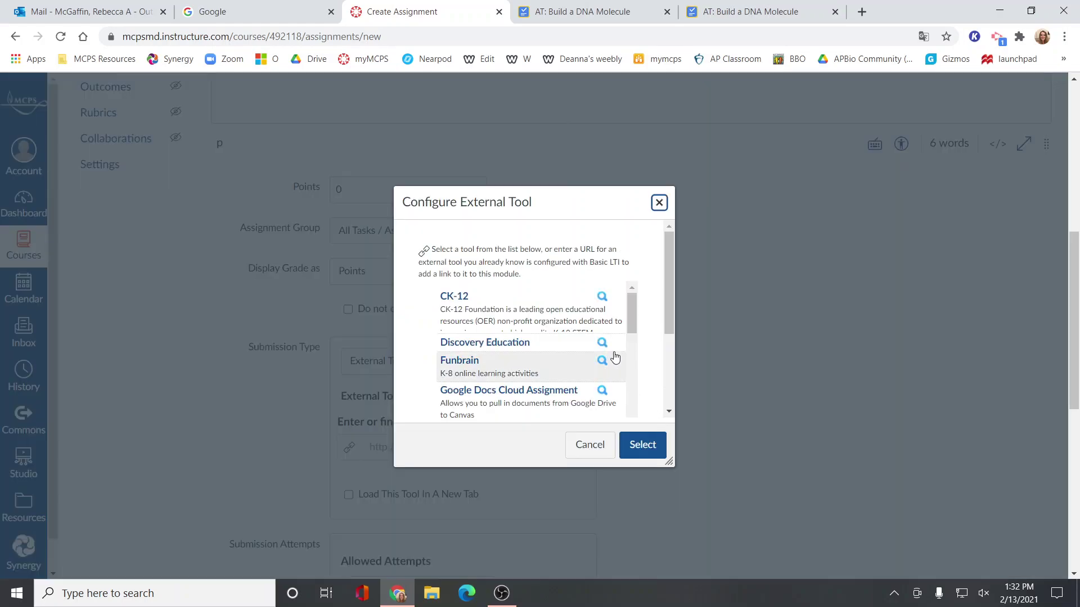
{"action": "scroll", "coordinate": [614, 357], "scroll_direction": "down", "scroll_amount": 1}
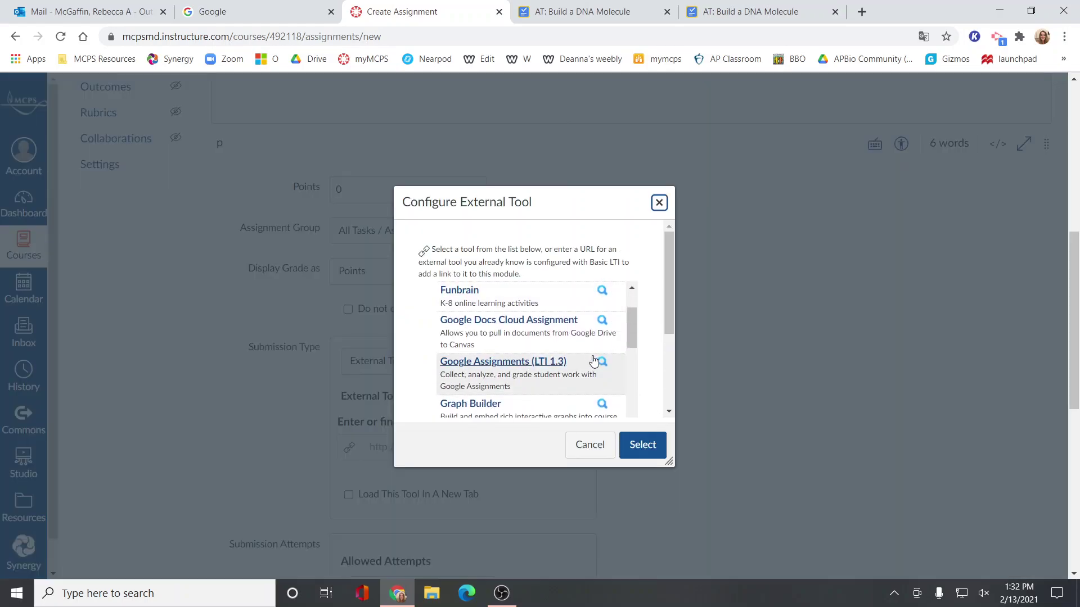
{"action": "left_click", "coordinate": [554, 366]}
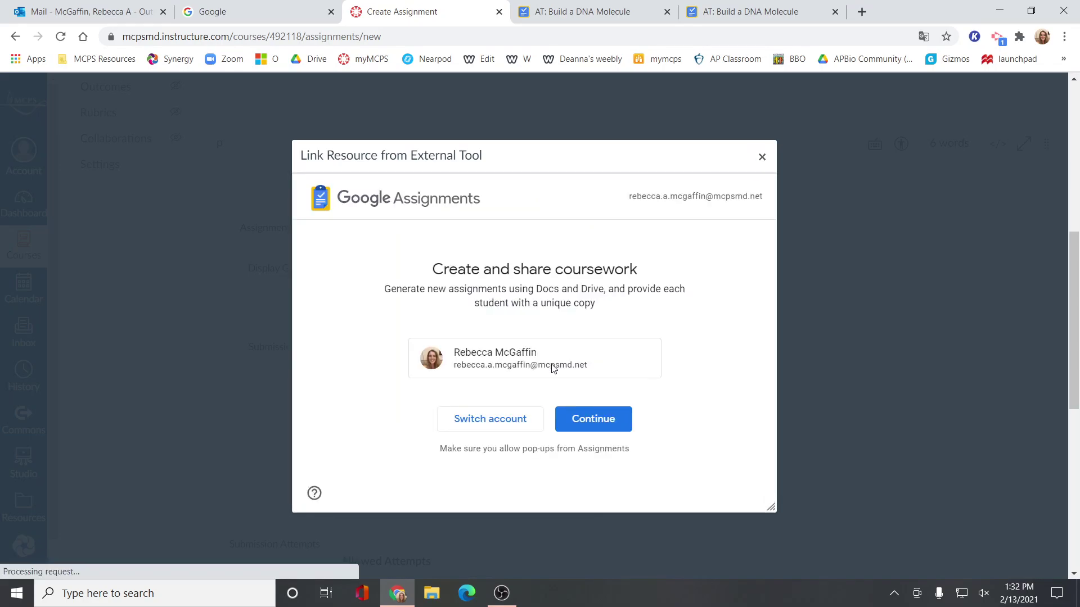
{"action": "left_click", "coordinate": [593, 419]}
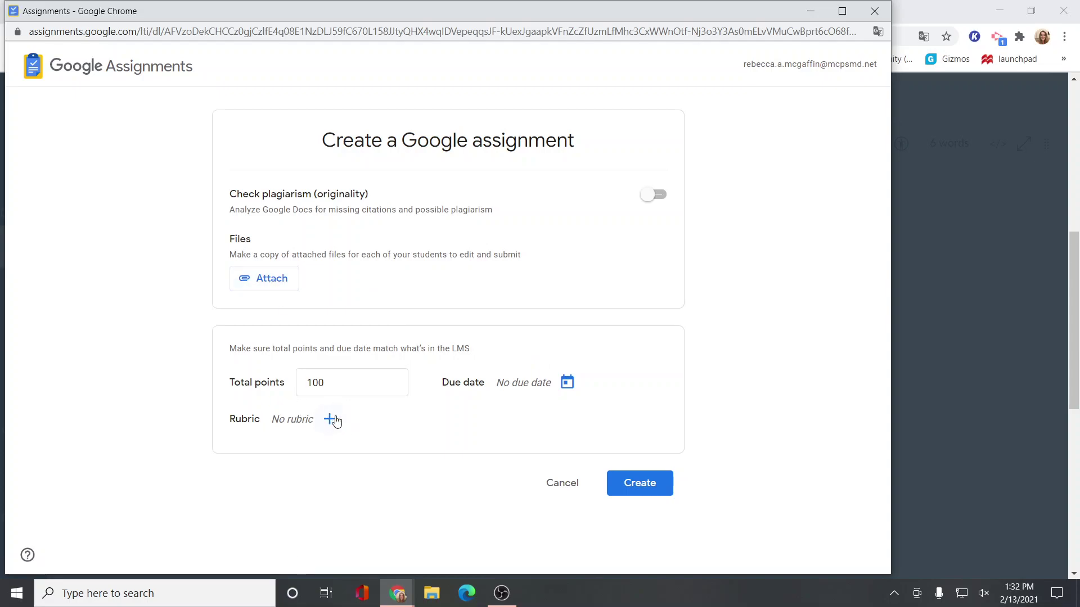
- Attach the "Copy of Periodic Table of Black History" PDF from the recent Google Drive files
{"action": "left_click", "coordinate": [274, 286]}
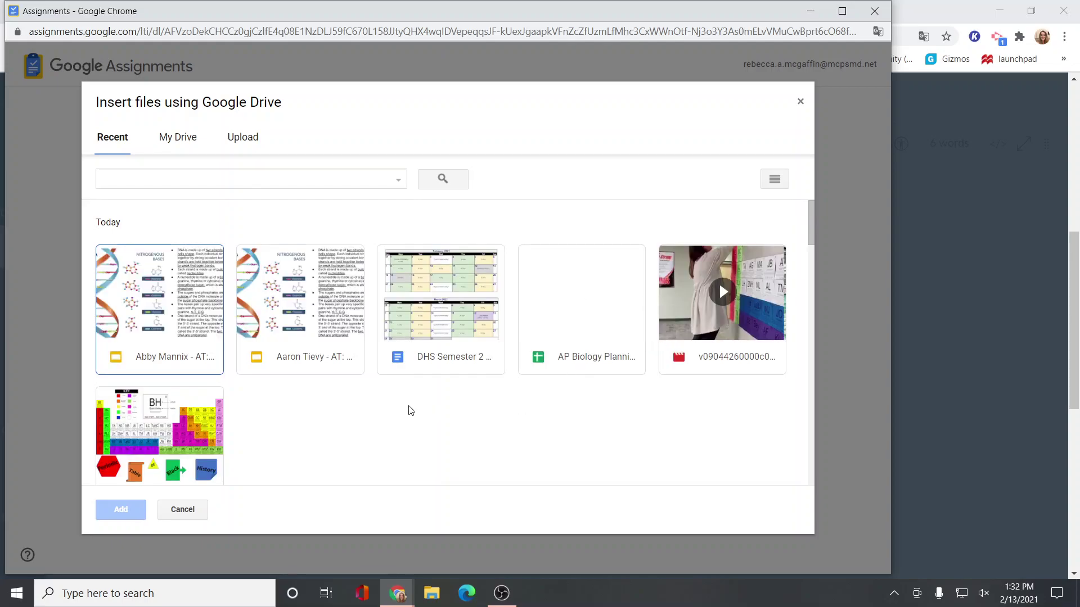
{"action": "left_click", "coordinate": [178, 436]}
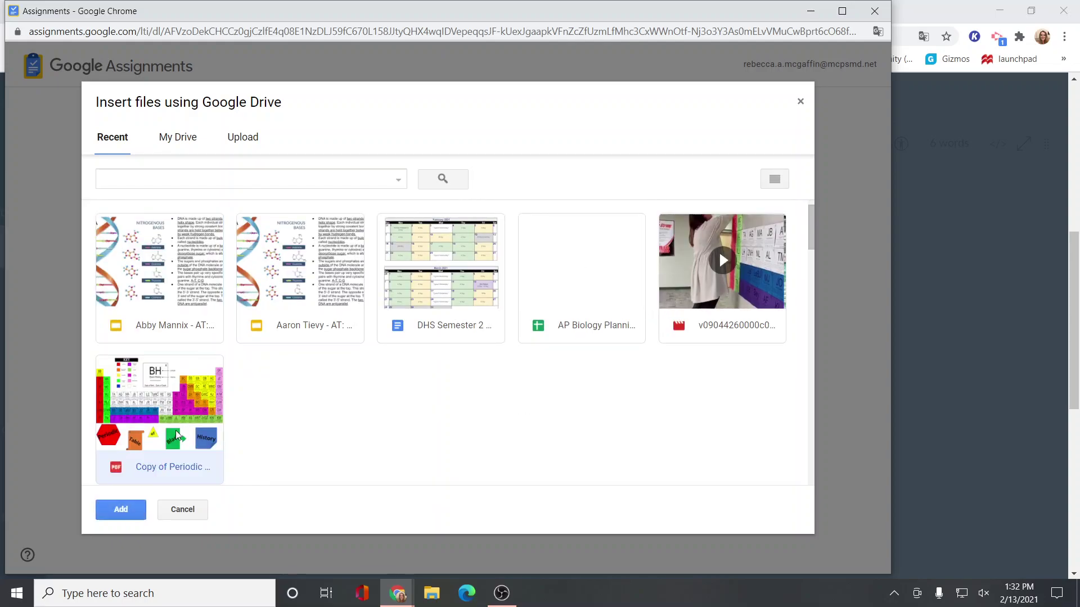
{"action": "left_click", "coordinate": [121, 510]}
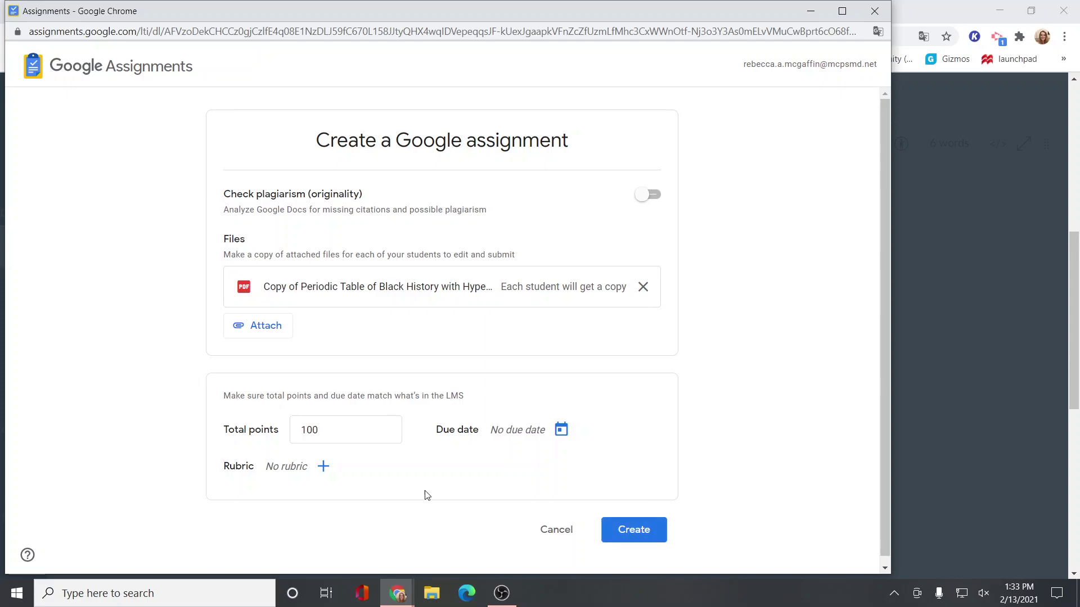
- Set the total points to 10 and the due date to Feb 13, 2021, 11:59 PM, and create the Google assignment
{"action": "left_click_drag", "start_coordinate": [327, 432], "coordinate": [294, 429]}
{"action": "type", "text": "1"}
{"action": "left_click", "coordinate": [536, 431]}
{"action": "left_click", "coordinate": [560, 431]}
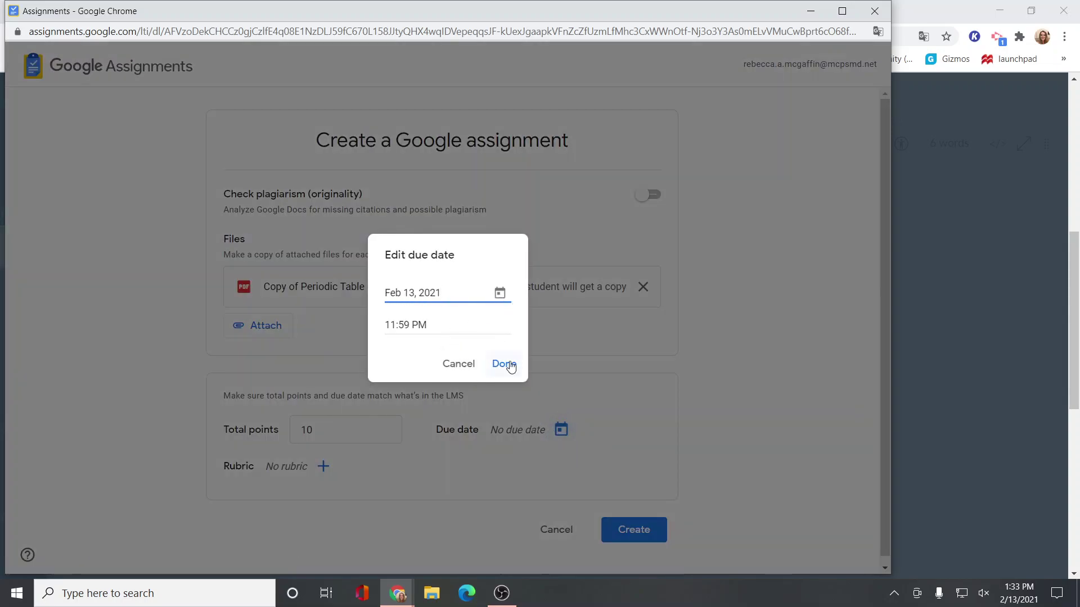
{"action": "left_click", "coordinate": [507, 364]}
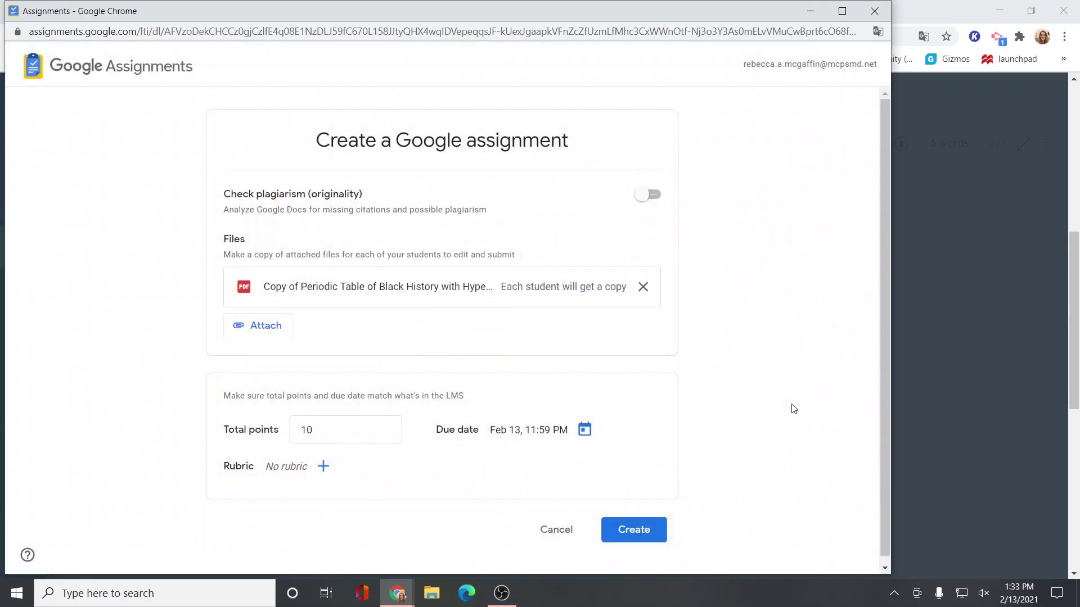
{"action": "left_click", "coordinate": [656, 538]}
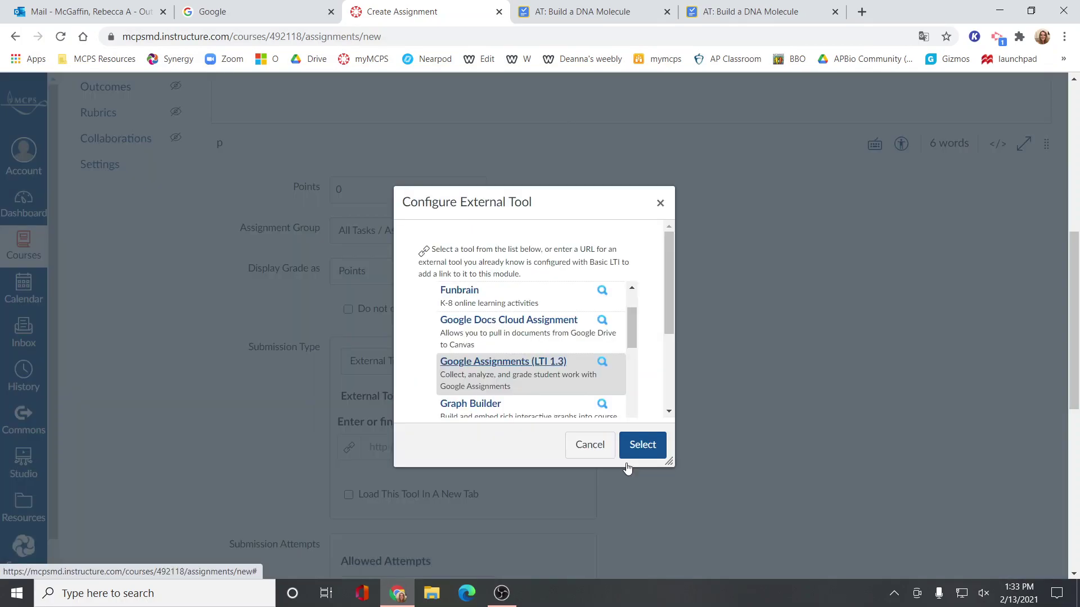
- Set the Google Assignments tool to load in a new tab and confirm the tool selection
{"action": "scroll", "coordinate": [616, 394], "scroll_direction": "down", "scroll_amount": 3}
{"action": "scroll", "coordinate": [551, 338], "scroll_direction": "down", "scroll_amount": 3}
{"action": "scroll", "coordinate": [501, 306], "scroll_direction": "up", "scroll_amount": 1}
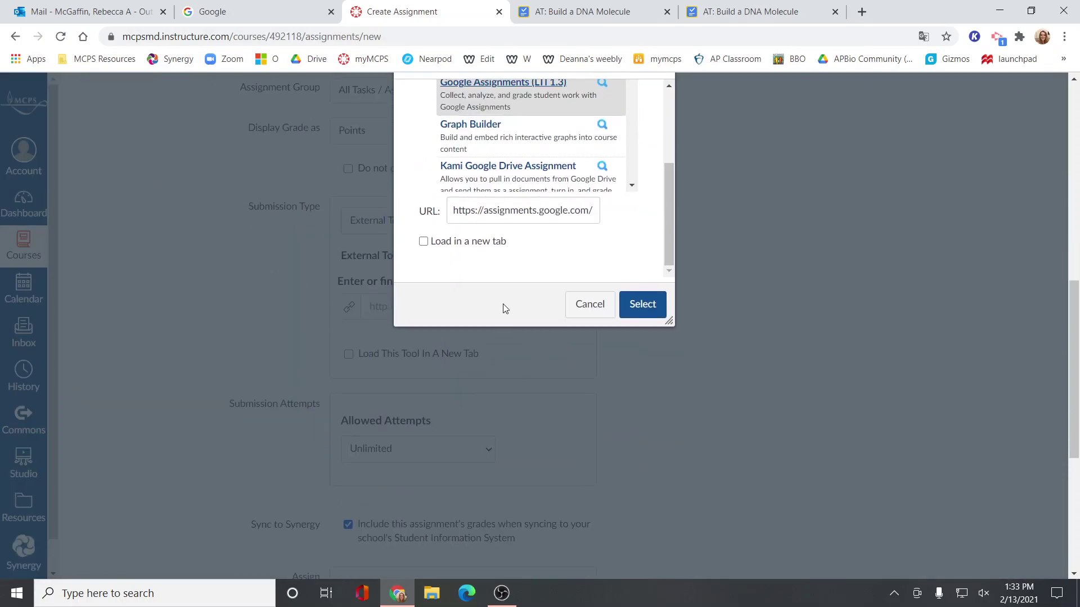
{"action": "left_click", "coordinate": [480, 245]}
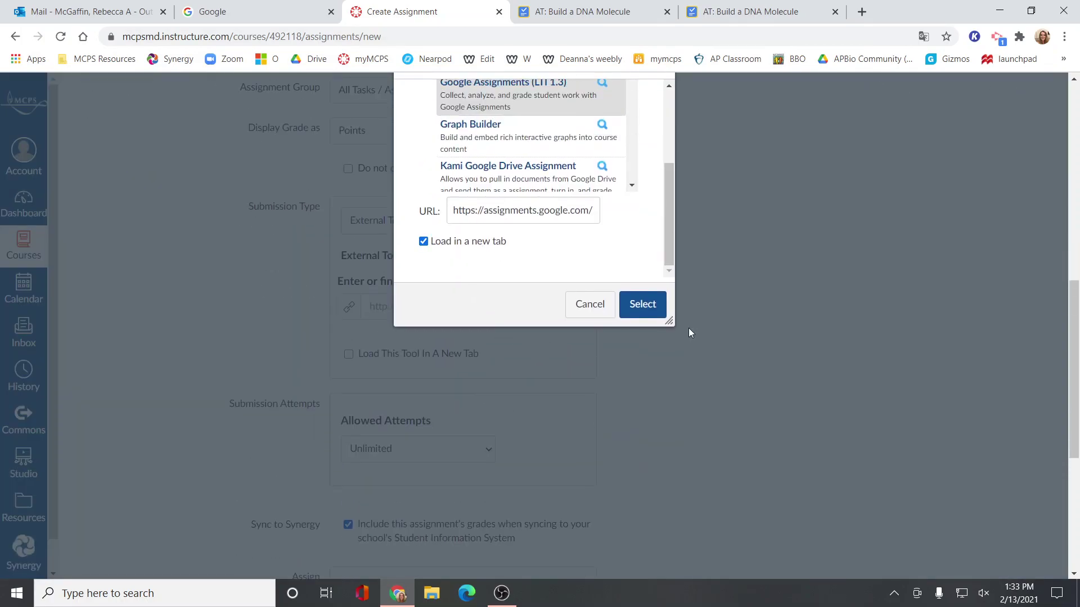
{"action": "left_click", "coordinate": [651, 305]}
- Set the Canvas assignment's due date to Feb 13, 11:59pm for everyone and save it without publishing
{"action": "scroll", "coordinate": [729, 364], "scroll_direction": "down", "scroll_amount": 1}
{"action": "scroll", "coordinate": [729, 364], "scroll_direction": "down", "scroll_amount": 4}
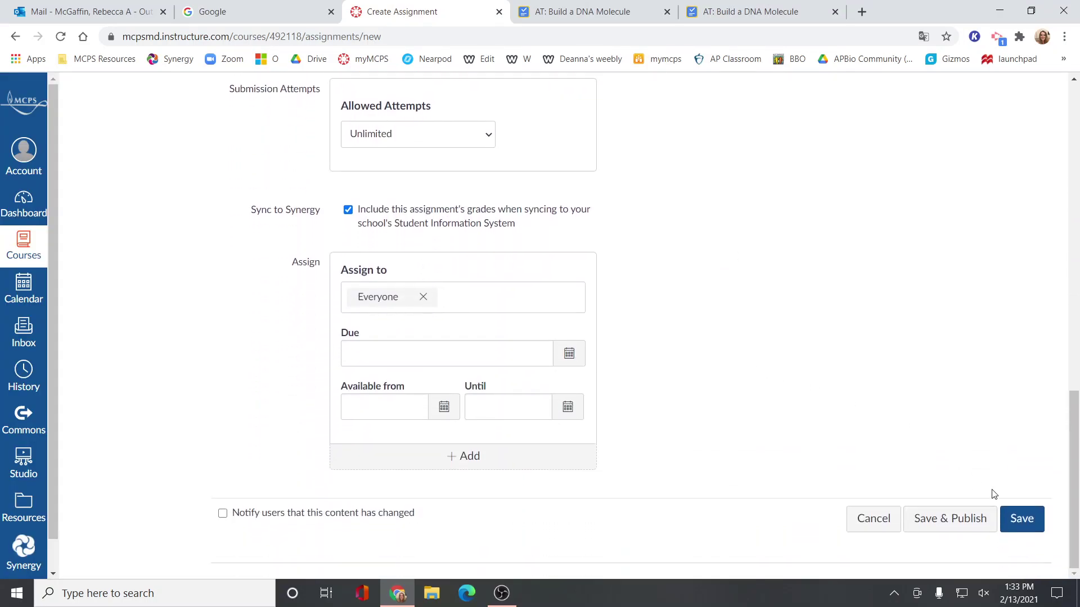
{"action": "left_click", "coordinate": [1031, 520]}
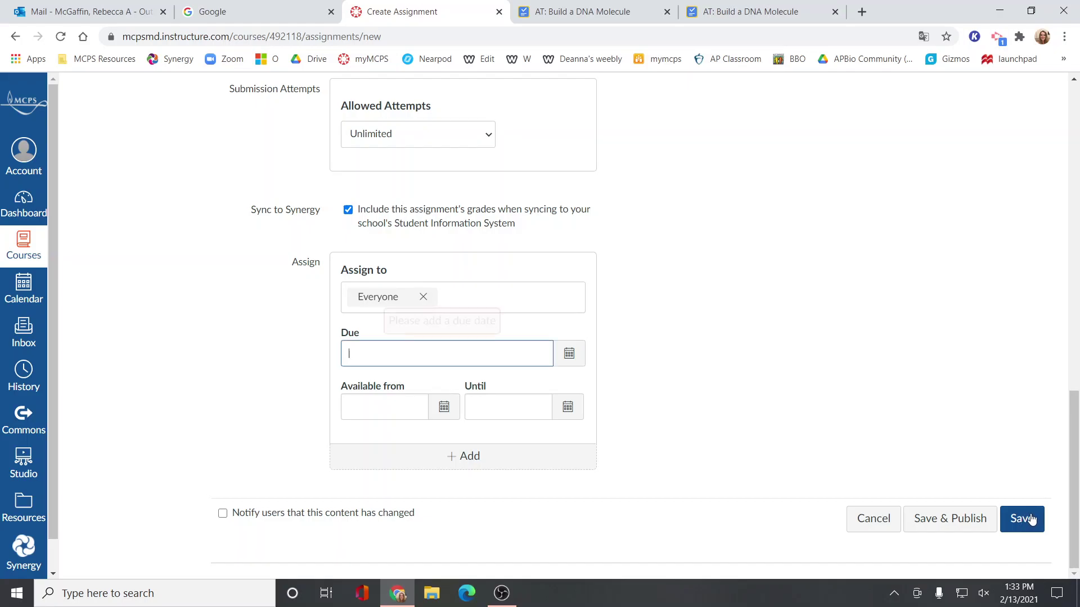
{"action": "left_click", "coordinate": [568, 353]}
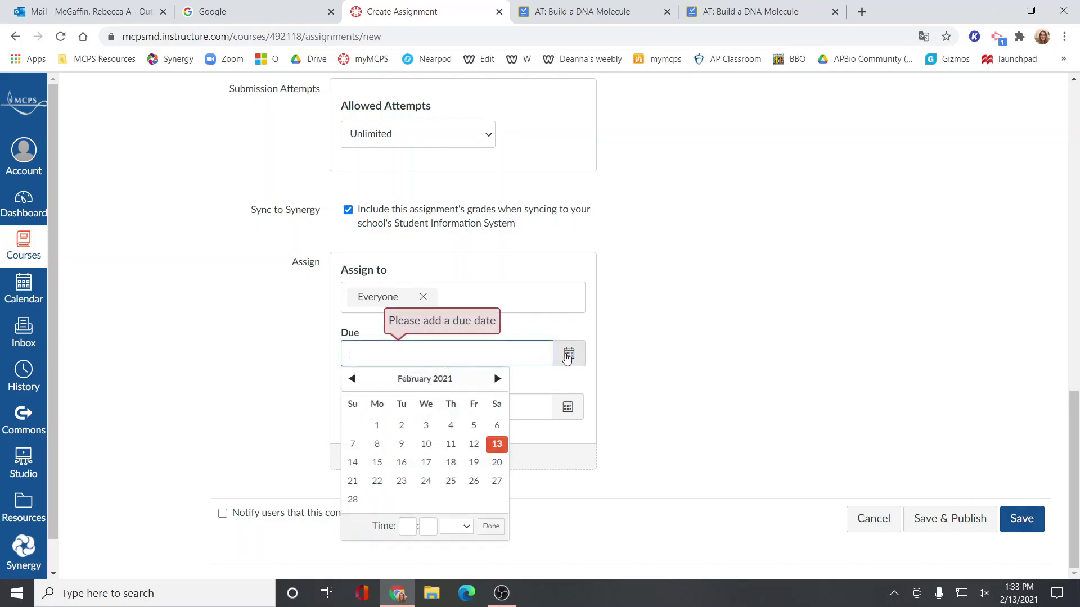
{"action": "left_click", "coordinate": [496, 444]}
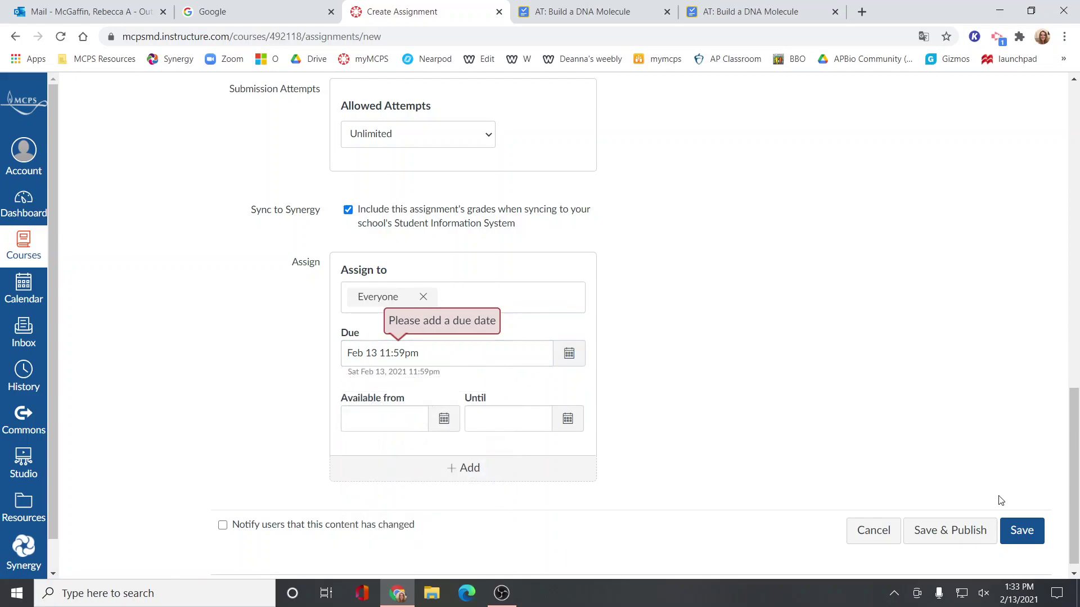
{"action": "left_click", "coordinate": [1029, 531]}
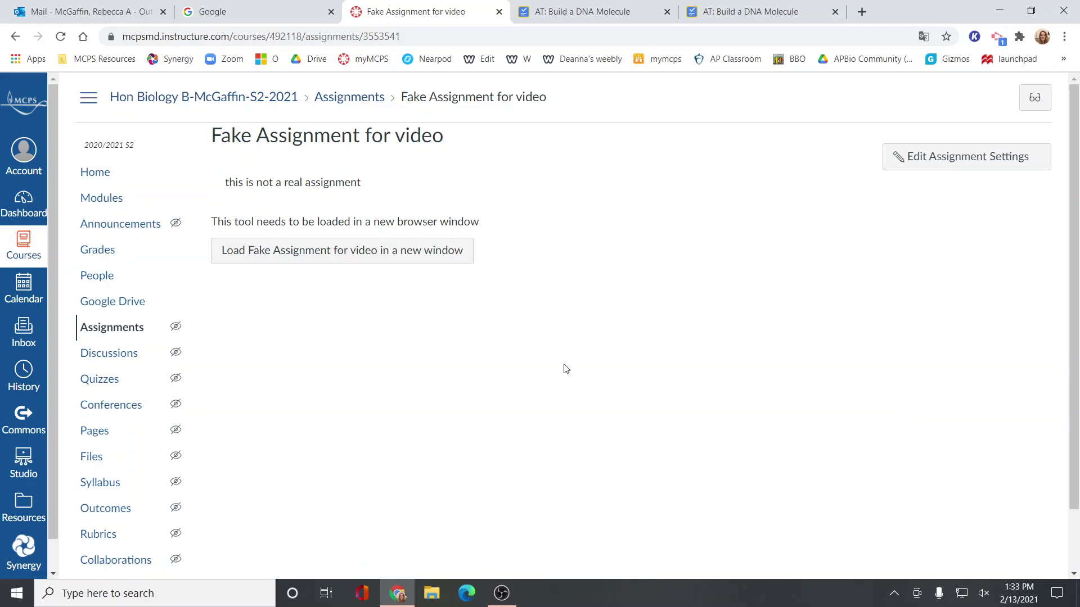
- Load the saved assignment in a new window and start creating a new rubric for it
{"action": "left_click", "coordinate": [406, 260]}
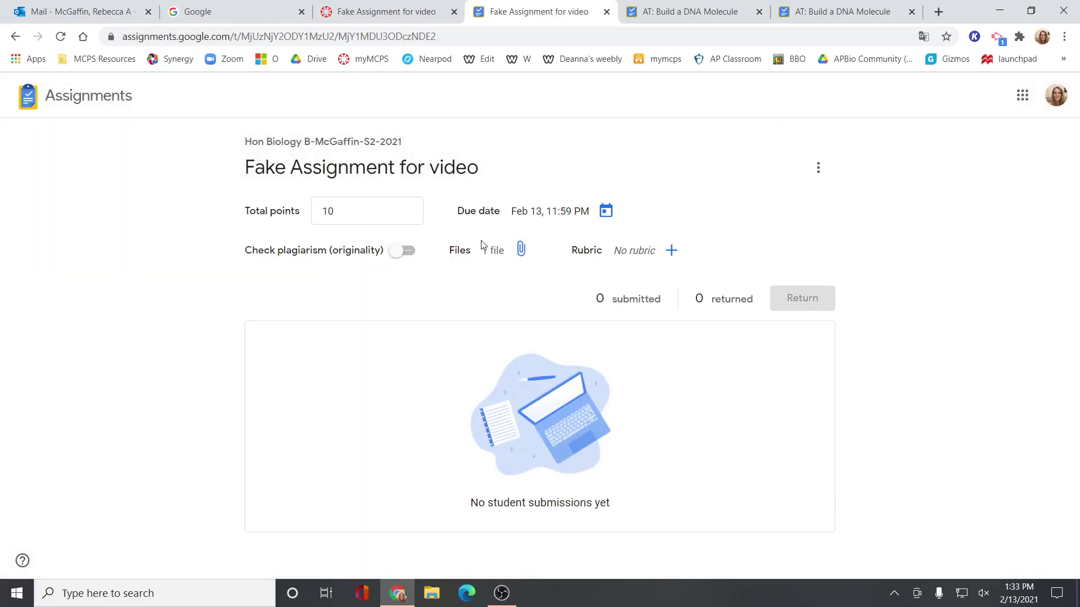
{"action": "left_click", "coordinate": [668, 254]}
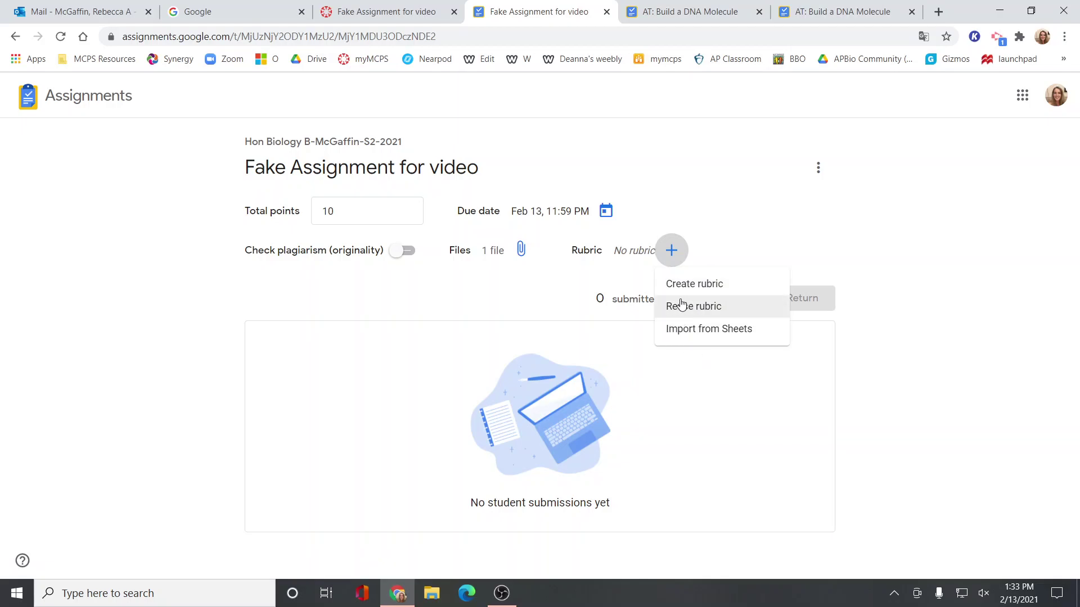
{"action": "left_click", "coordinate": [690, 283]}
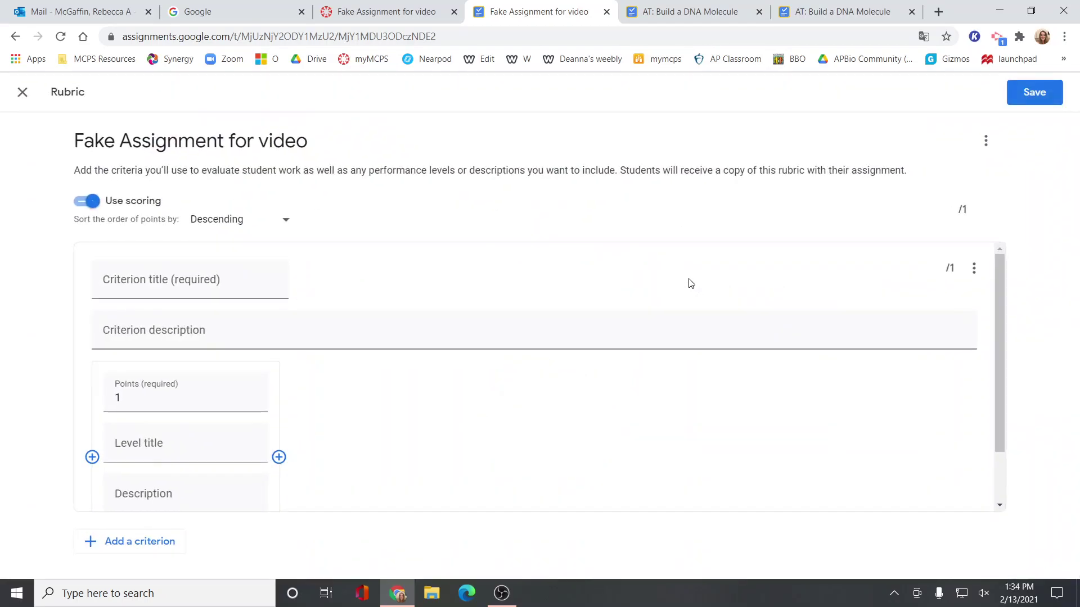
- Title the rubric's first criterion "#1" and name its 1-point level "Full Credit"
{"action": "left_click", "coordinate": [193, 280]}
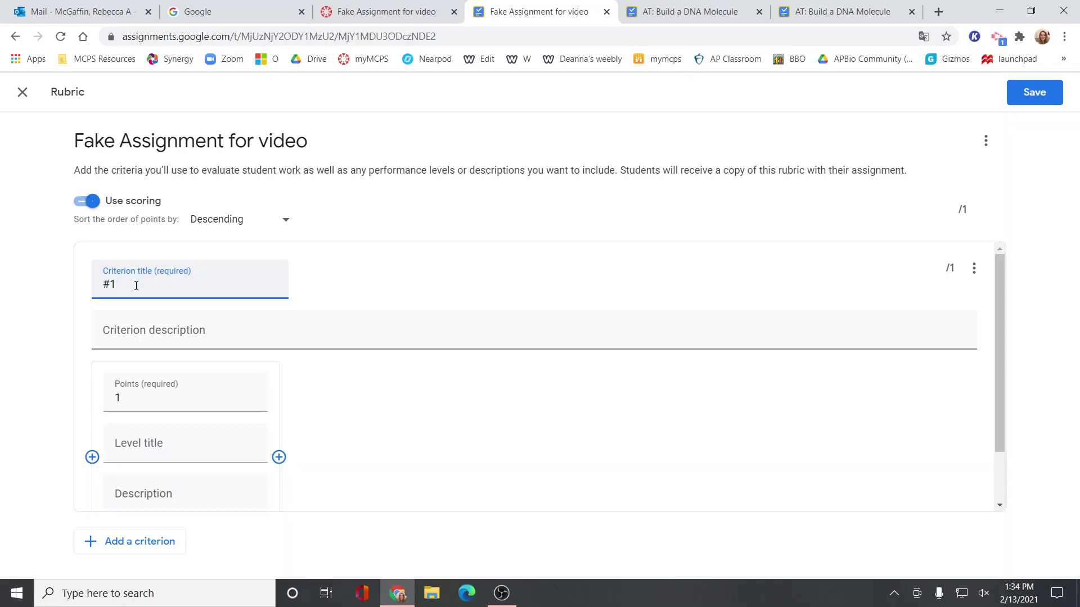
{"action": "scroll", "coordinate": [173, 316], "scroll_direction": "down", "scroll_amount": 1}
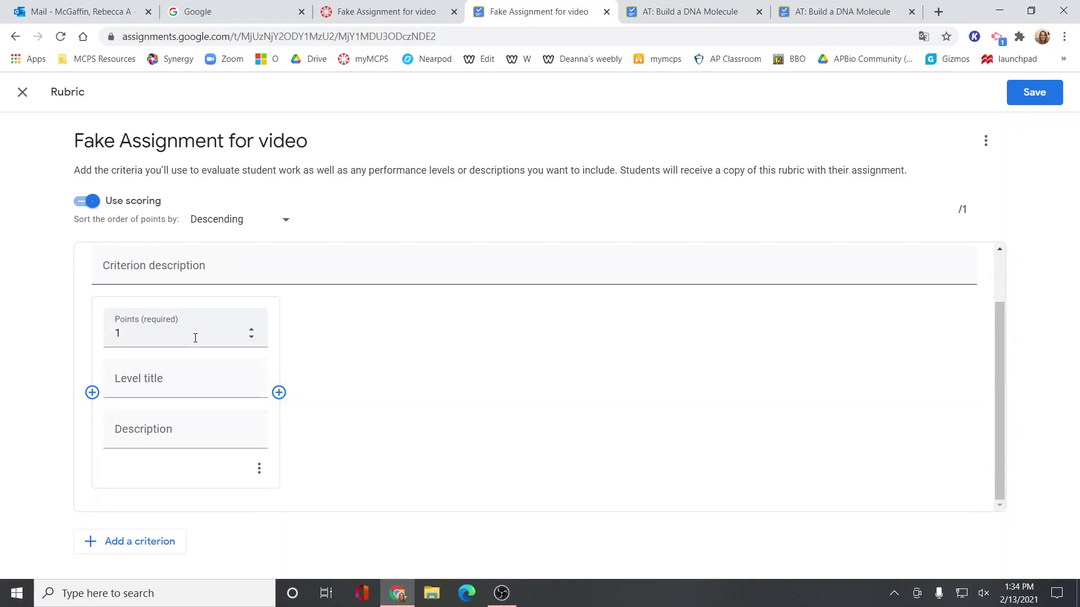
{"action": "left_click", "coordinate": [164, 385]}
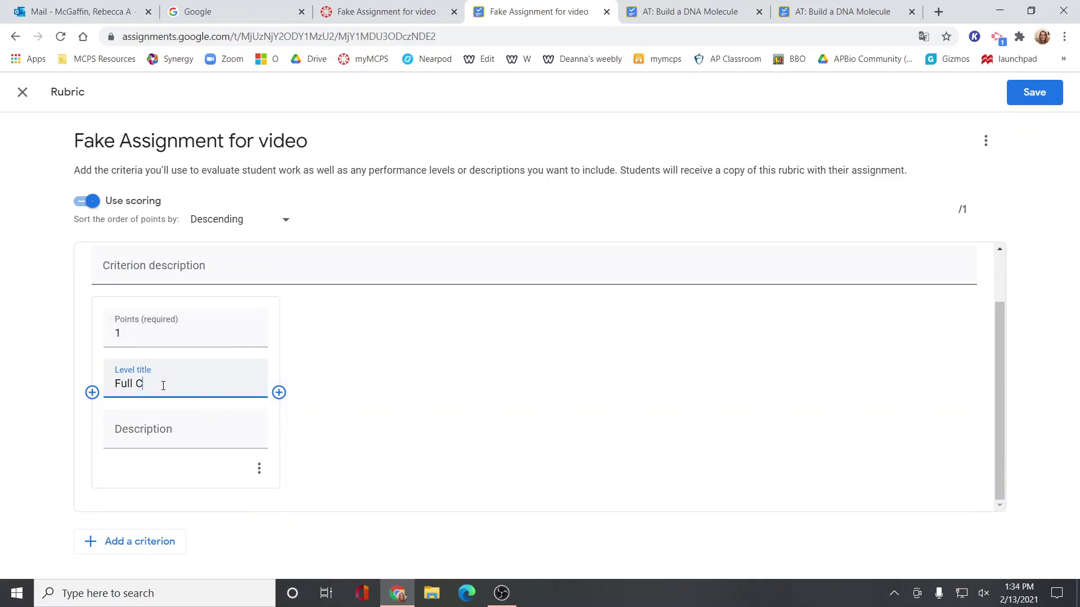
{"action": "type", "text": "Full Credit"}
- Add a second level worth 0.5 points to criterion #1 and title it "Partial credit"
{"action": "left_click", "coordinate": [279, 393]}
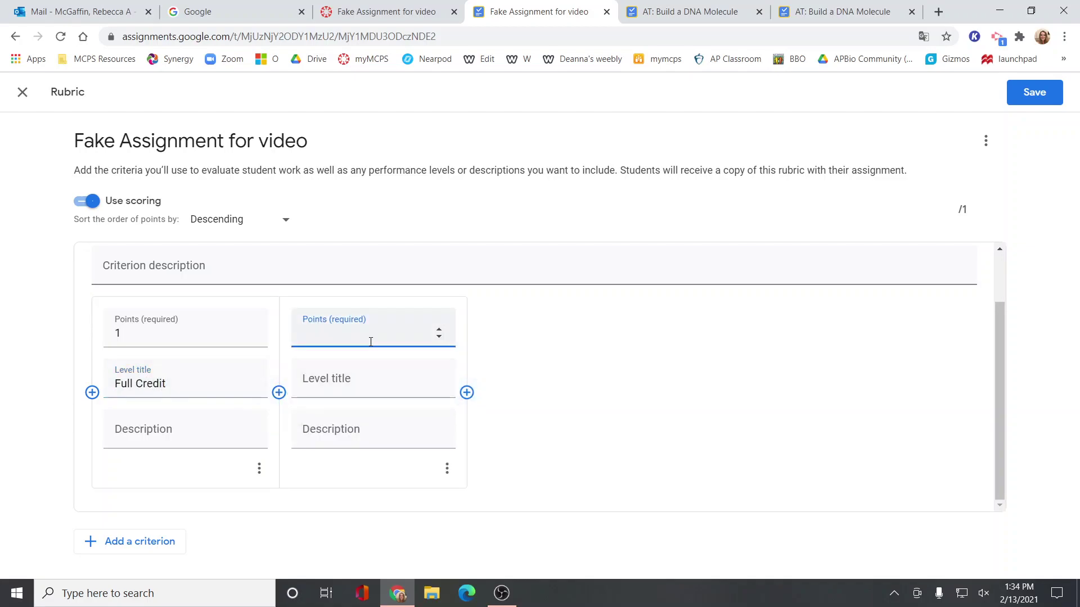
{"action": "type", "text": "5"}
{"action": "key", "text": "BackSpace"}
{"action": "type", "text": ".5"}
{"action": "left_click", "coordinate": [330, 383]}
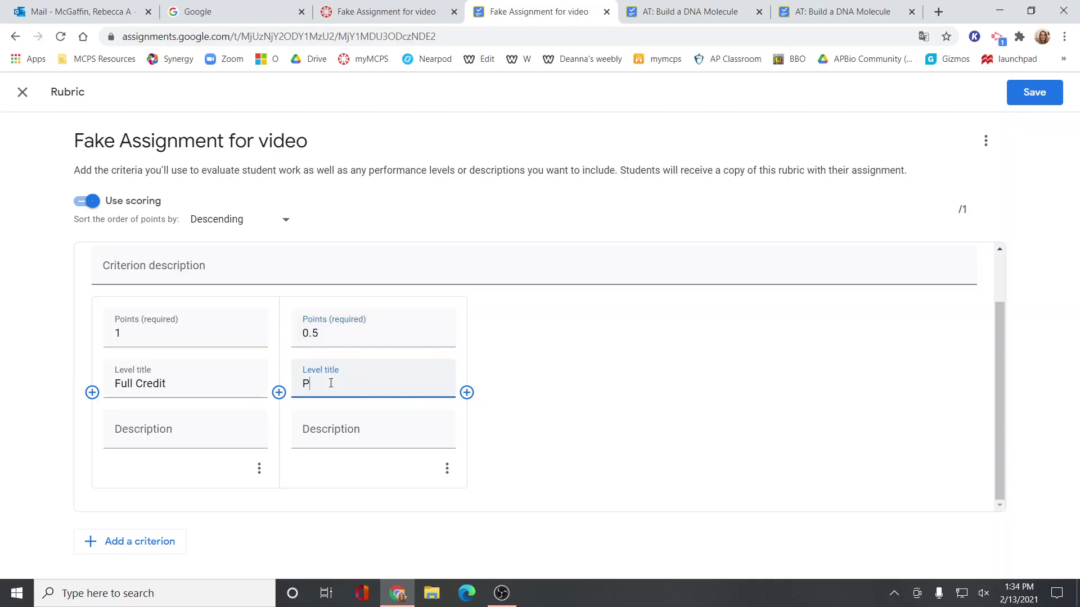
{"action": "type", "text": "Partial credit"}
- Add a 0-point level titled "missing or incorrect" and describe the Partial credit level as "Something is incorrect"
{"action": "left_click", "coordinate": [467, 393]}
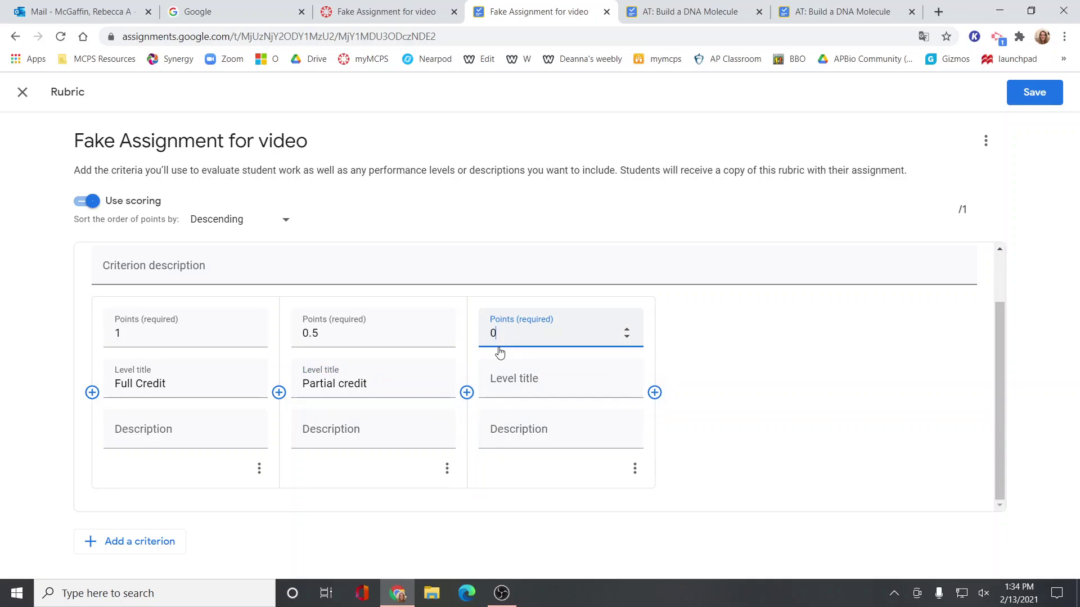
{"action": "left_click", "coordinate": [514, 383]}
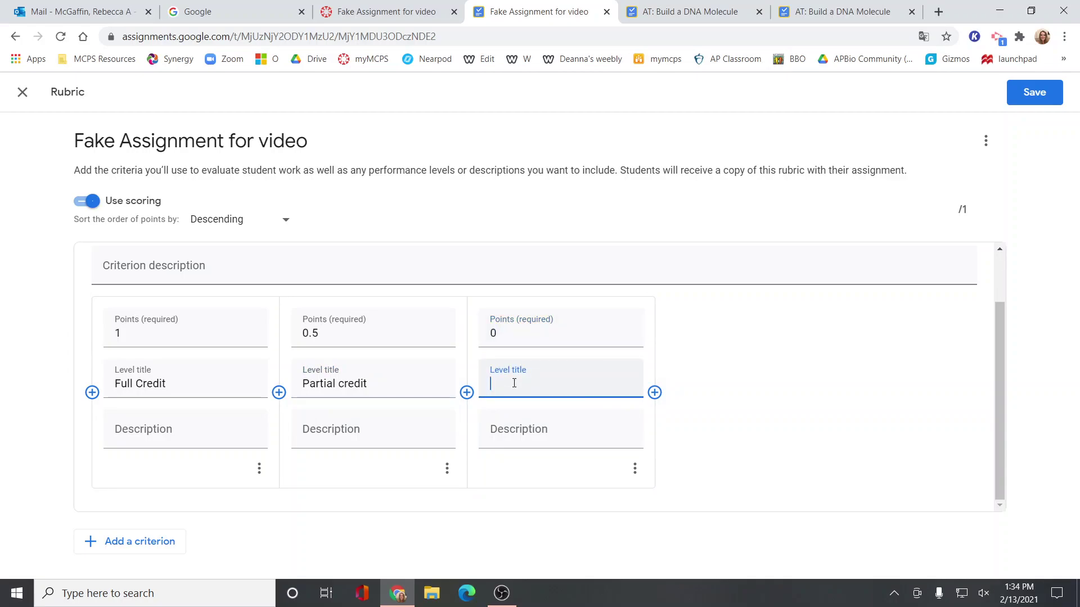
{"action": "type", "text": "missing or incorrect"}
{"action": "left_click", "coordinate": [367, 429]}
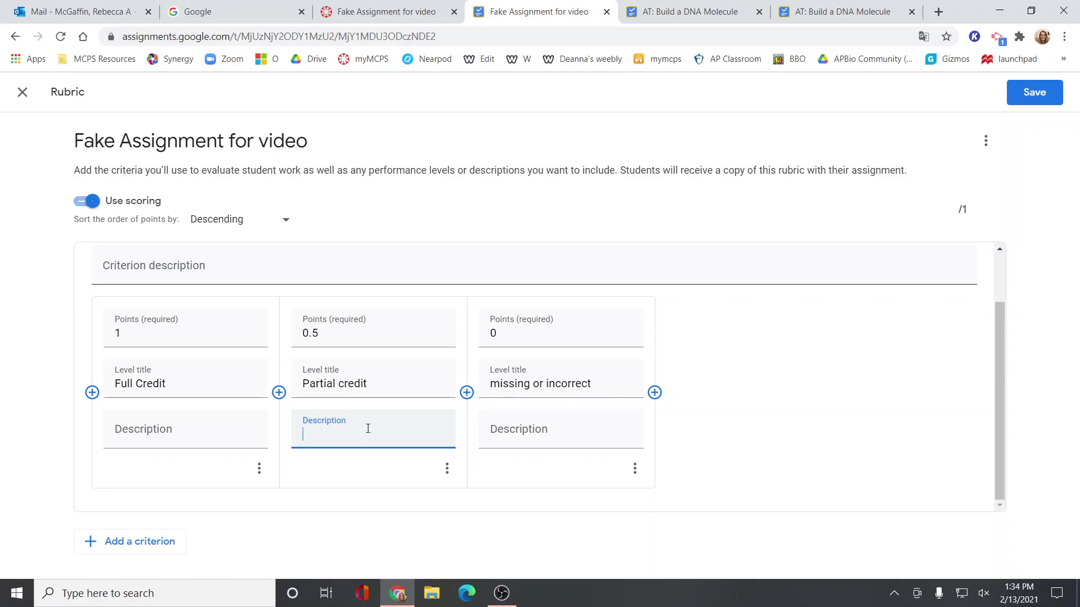
{"action": "type", "text": "Something is incorrect"}
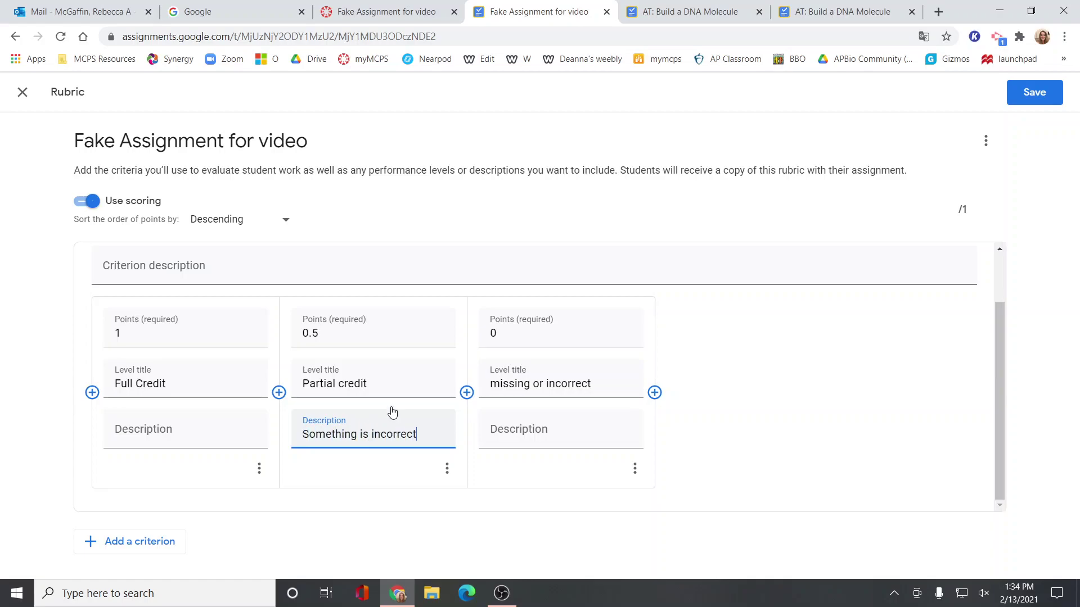
- Add a second, blank criterion to the rubric below criterion #1
{"action": "scroll", "coordinate": [443, 405], "scroll_direction": "up", "scroll_amount": 1}
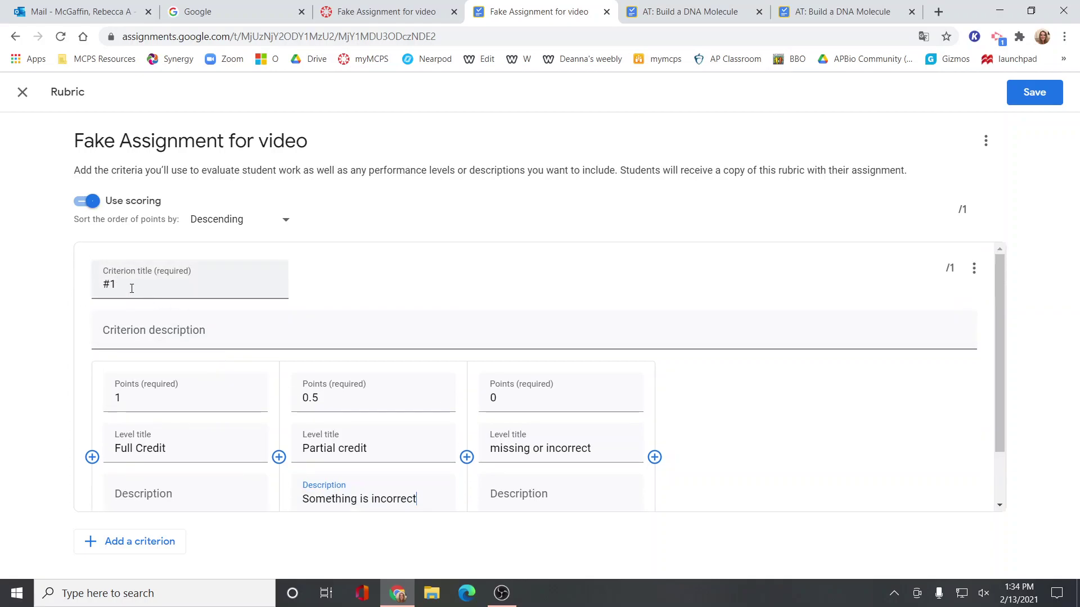
{"action": "scroll", "coordinate": [300, 371], "scroll_direction": "down", "scroll_amount": 1}
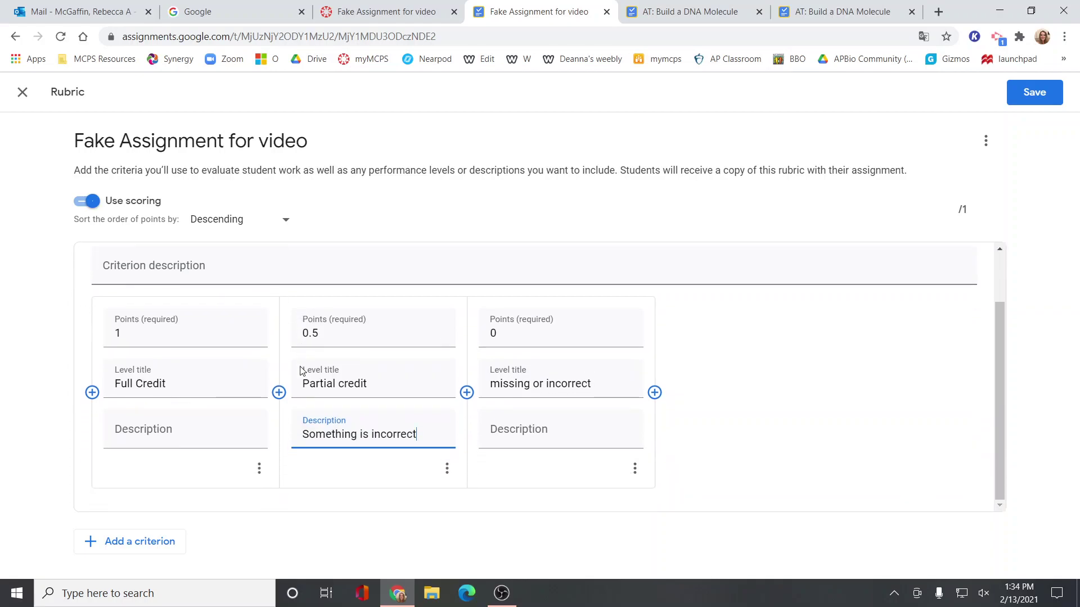
{"action": "left_click", "coordinate": [115, 542]}
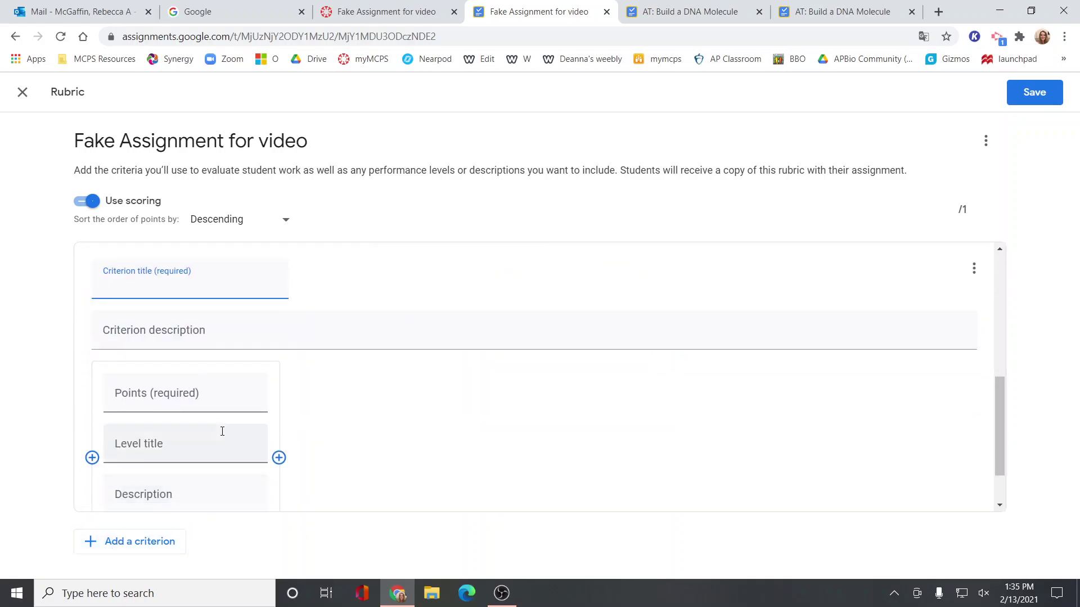
{"action": "scroll", "coordinate": [220, 427], "scroll_direction": "down", "scroll_amount": 1}
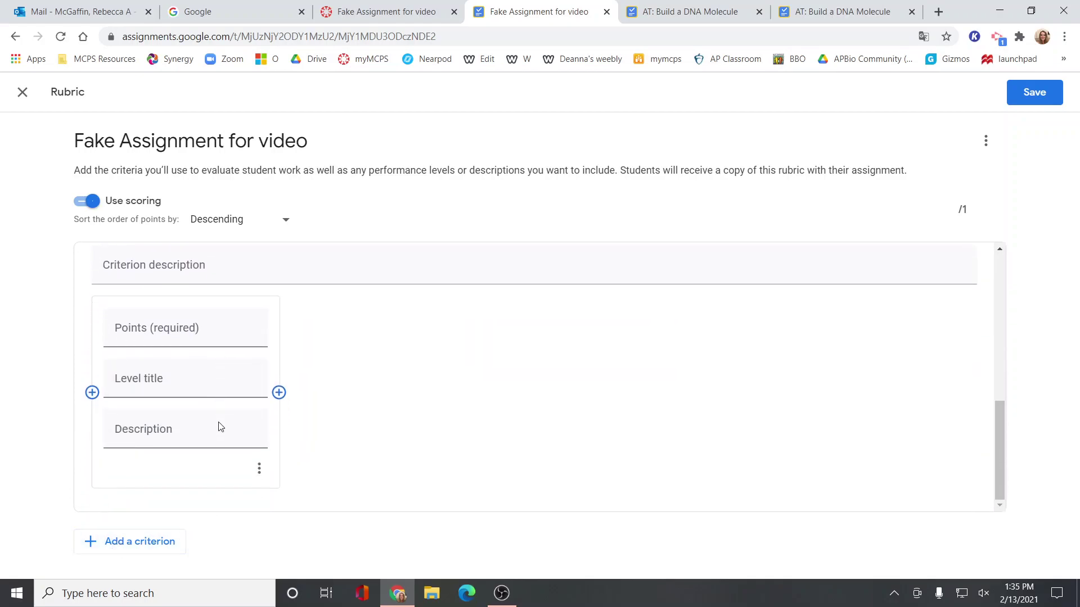
{"action": "scroll", "coordinate": [220, 427], "scroll_direction": "up", "scroll_amount": 3}
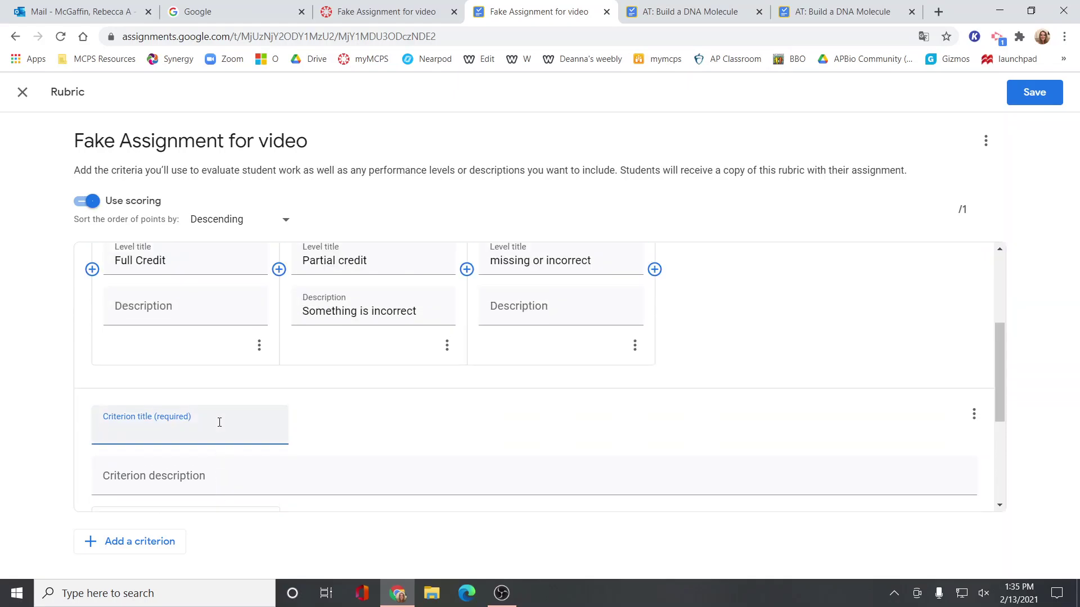
{"action": "scroll", "coordinate": [219, 423], "scroll_direction": "up", "scroll_amount": 3}
{"action": "scroll", "coordinate": [222, 429], "scroll_direction": "down", "scroll_amount": 1}
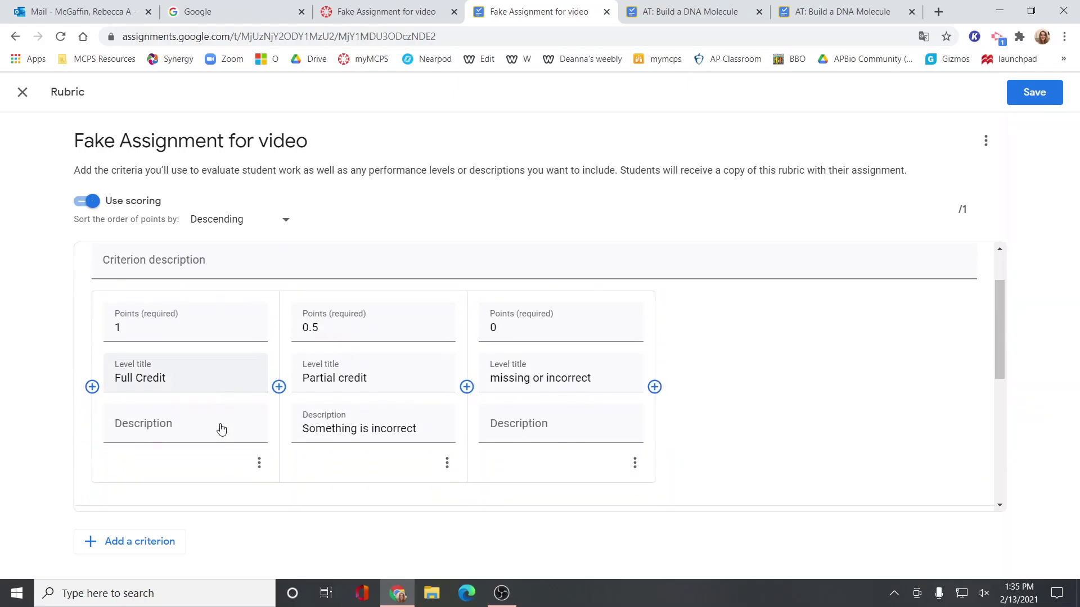
{"action": "scroll", "coordinate": [220, 427], "scroll_direction": "down", "scroll_amount": 2}
{"action": "scroll", "coordinate": [204, 415], "scroll_direction": "down", "scroll_amount": 1}
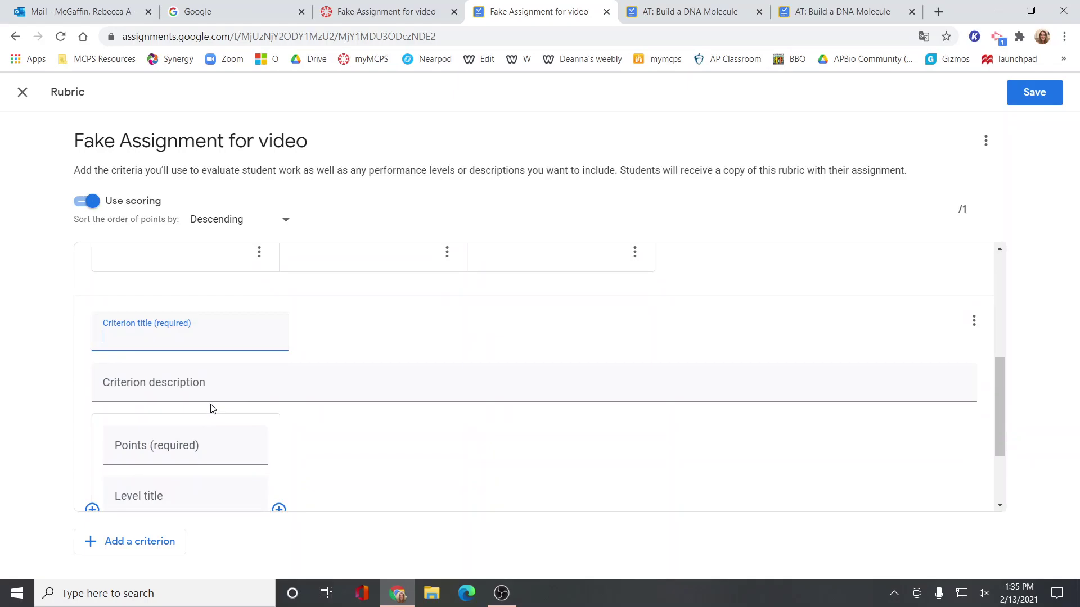
- Add another blank criterion at the end of the rubric and title the second criterion "#2"
{"action": "left_click", "coordinate": [98, 550]}
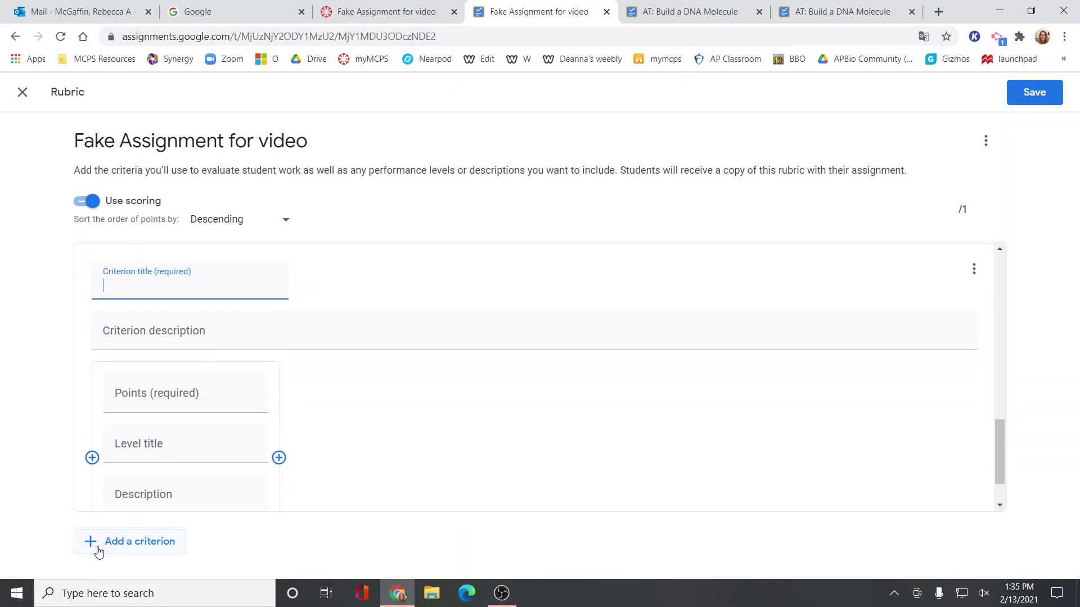
{"action": "left_click", "coordinate": [299, 424]}
{"action": "scroll", "coordinate": [297, 425], "scroll_direction": "up", "scroll_amount": 3}
{"action": "scroll", "coordinate": [290, 434], "scroll_direction": "down", "scroll_amount": 4}
{"action": "scroll", "coordinate": [281, 442], "scroll_direction": "up", "scroll_amount": 4}
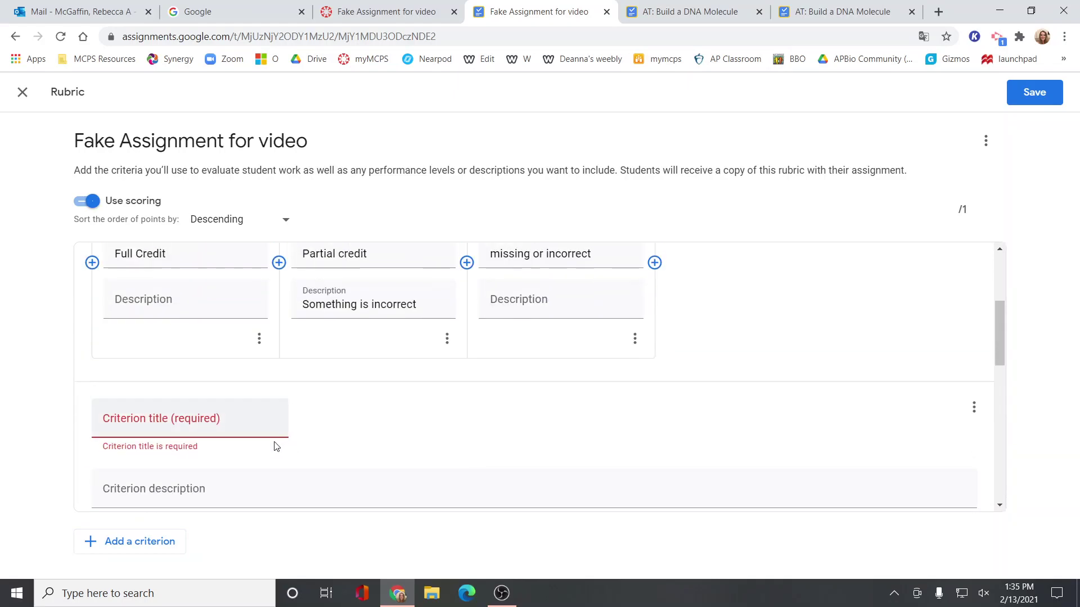
{"action": "left_click", "coordinate": [218, 418]}
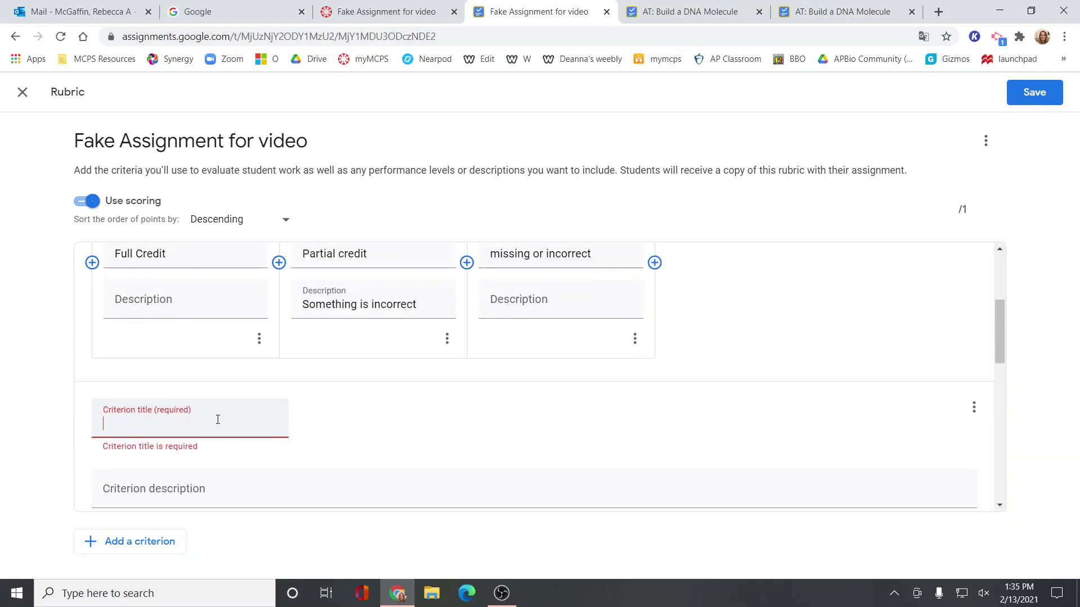
{"action": "type", "text": "#2"}
- Delete the blank third criterion and the incomplete criterion #2 from the rubric
{"action": "scroll", "coordinate": [217, 419], "scroll_direction": "down", "scroll_amount": 3}
{"action": "scroll", "coordinate": [218, 419], "scroll_direction": "up", "scroll_amount": 4}
{"action": "scroll", "coordinate": [216, 421], "scroll_direction": "down", "scroll_amount": 3}
{"action": "scroll", "coordinate": [240, 435], "scroll_direction": "down", "scroll_amount": 3}
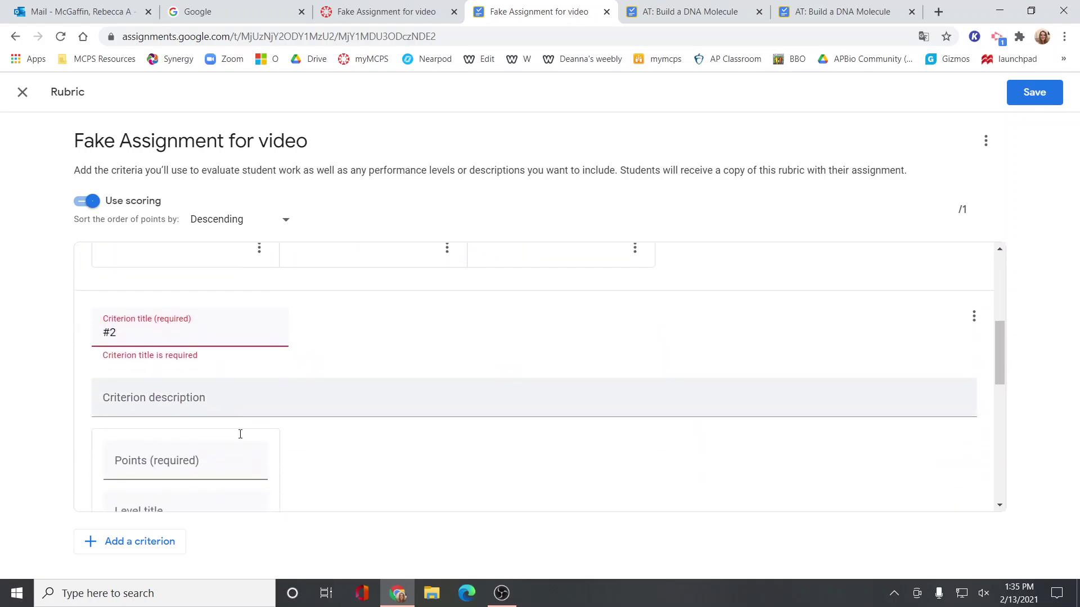
{"action": "scroll", "coordinate": [832, 417], "scroll_direction": "down", "scroll_amount": 2}
{"action": "scroll", "coordinate": [836, 412], "scroll_direction": "down", "scroll_amount": 4}
{"action": "scroll", "coordinate": [910, 431], "scroll_direction": "up", "scroll_amount": 4}
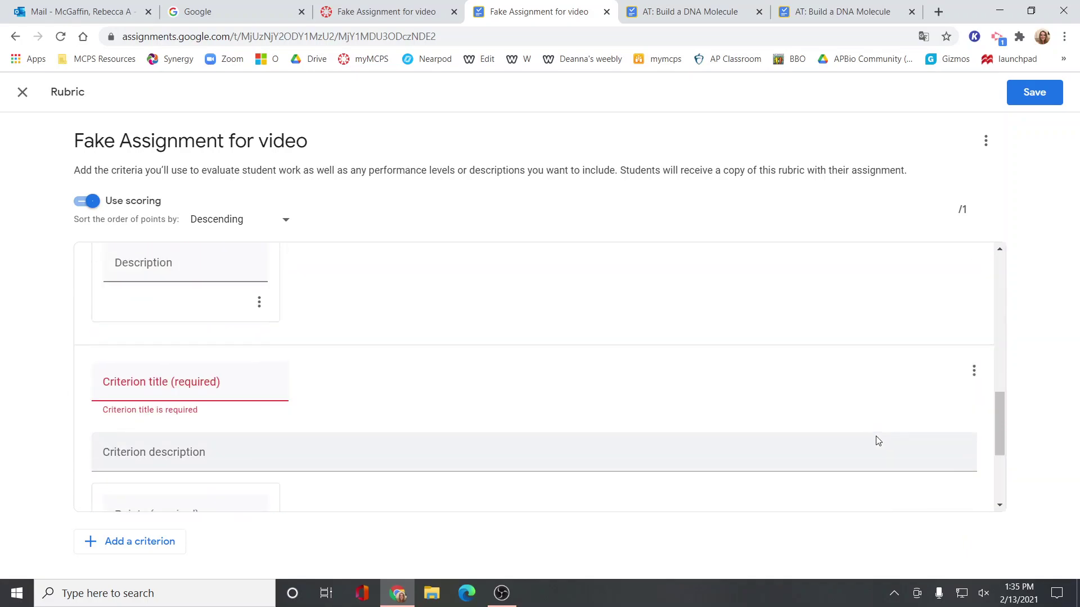
{"action": "left_click", "coordinate": [975, 396]}
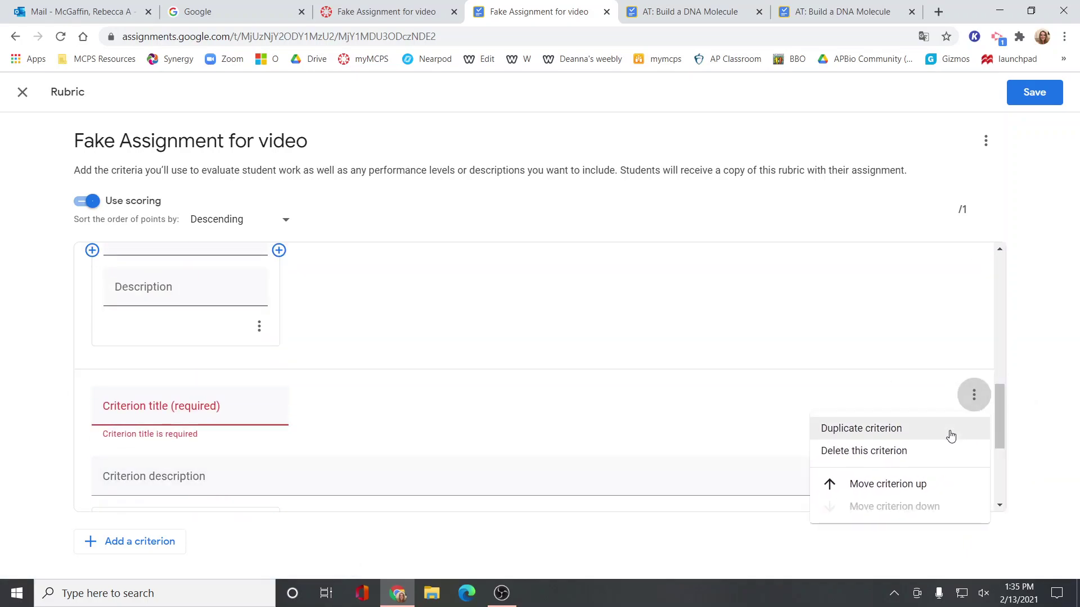
{"action": "left_click", "coordinate": [947, 452]}
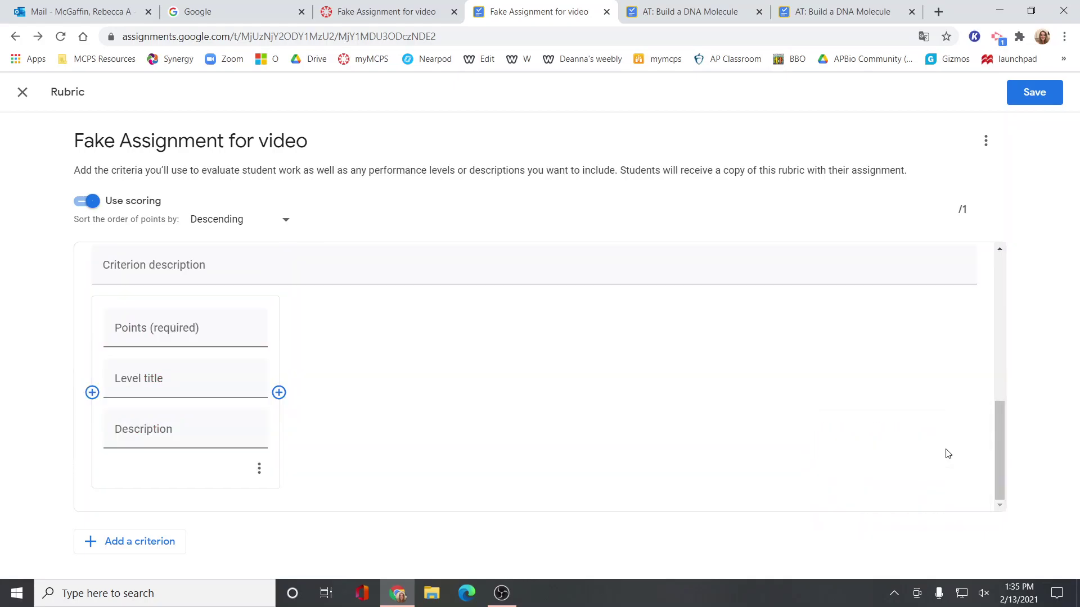
{"action": "scroll", "coordinate": [874, 386], "scroll_direction": "up", "scroll_amount": 1}
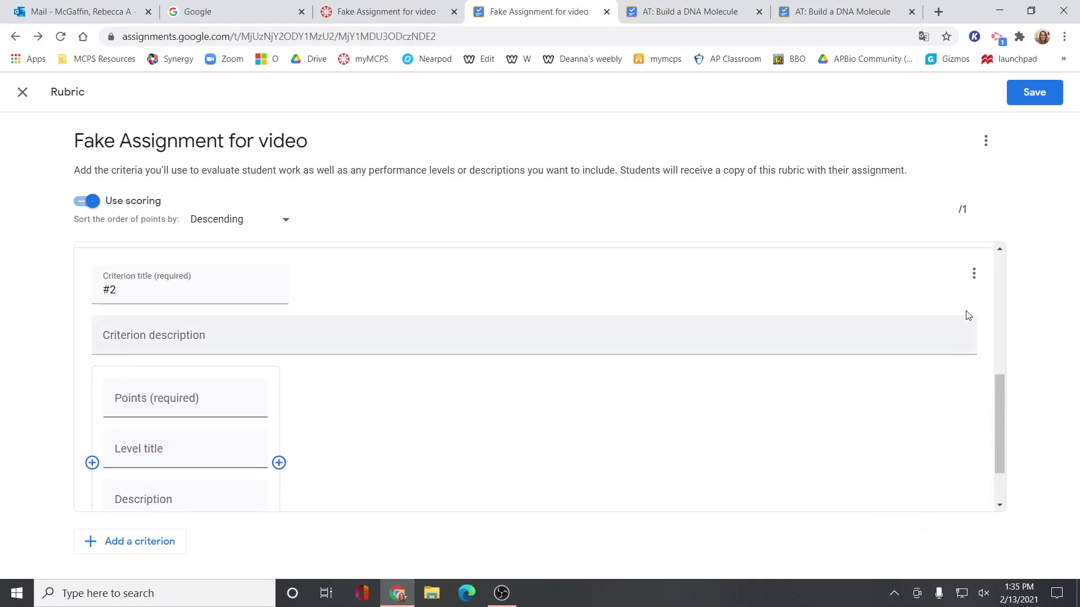
{"action": "left_click", "coordinate": [974, 275]}
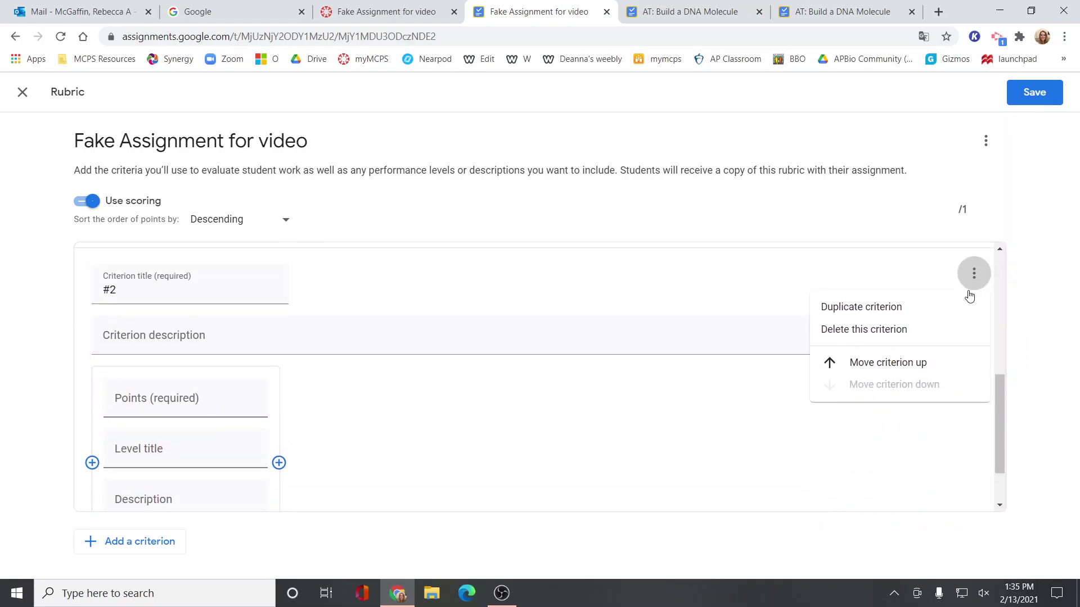
{"action": "left_click", "coordinate": [955, 332]}
- Duplicate criterion #1 with its three levels and title the copy "#2"
{"action": "scroll", "coordinate": [837, 354], "scroll_direction": "up", "scroll_amount": 1}
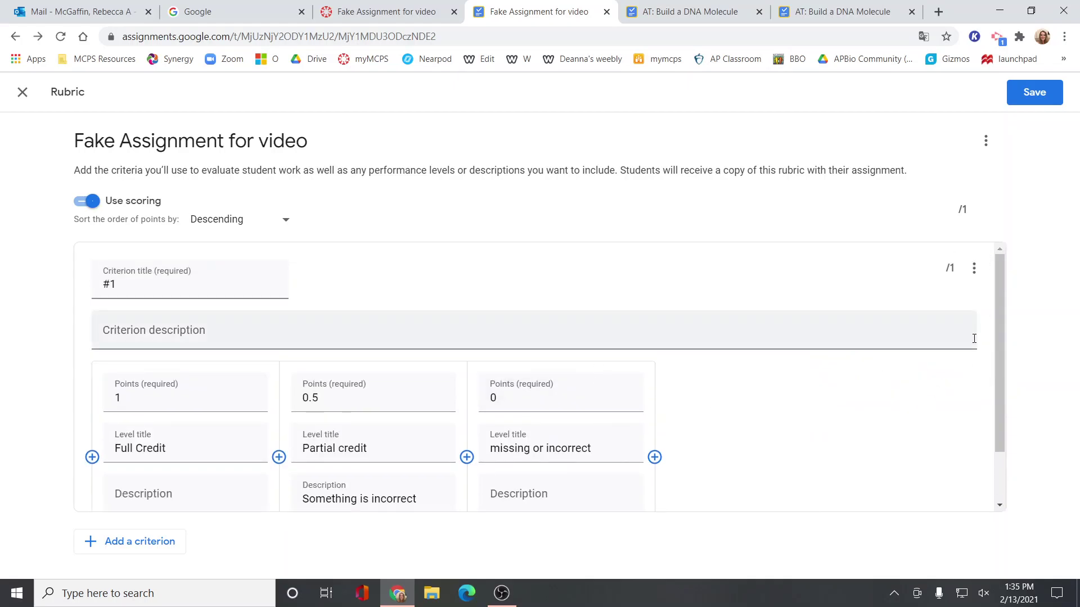
{"action": "left_click", "coordinate": [972, 272]}
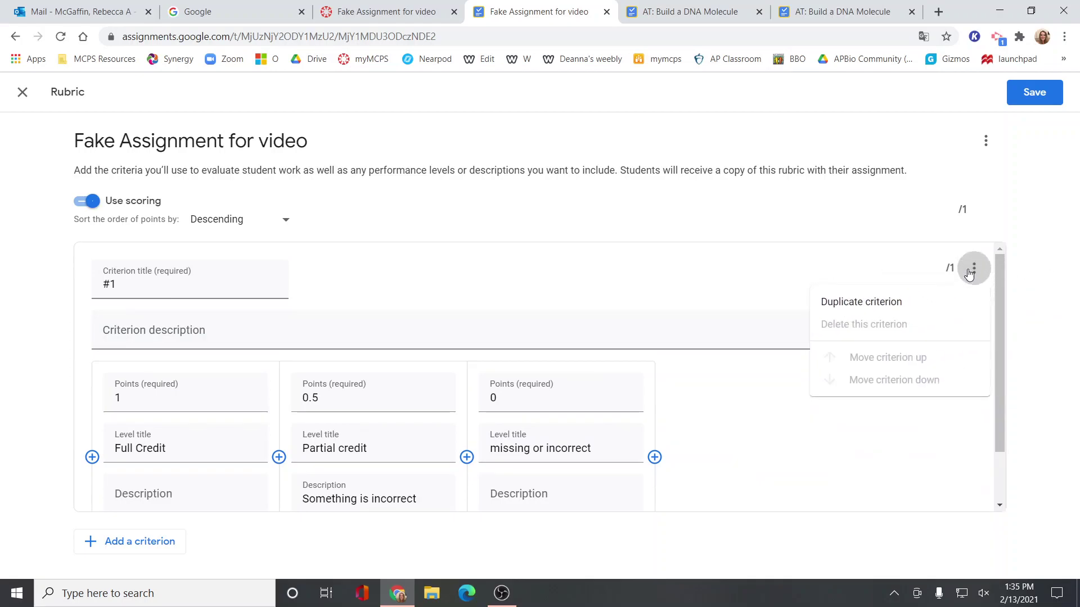
{"action": "left_click", "coordinate": [951, 298]}
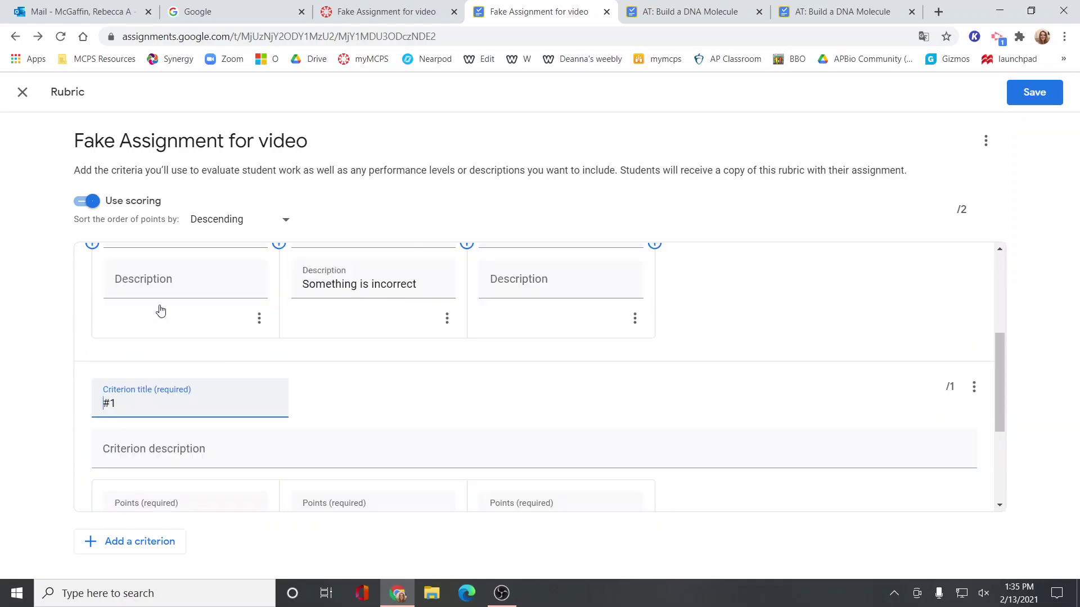
{"action": "left_click", "coordinate": [117, 267]}
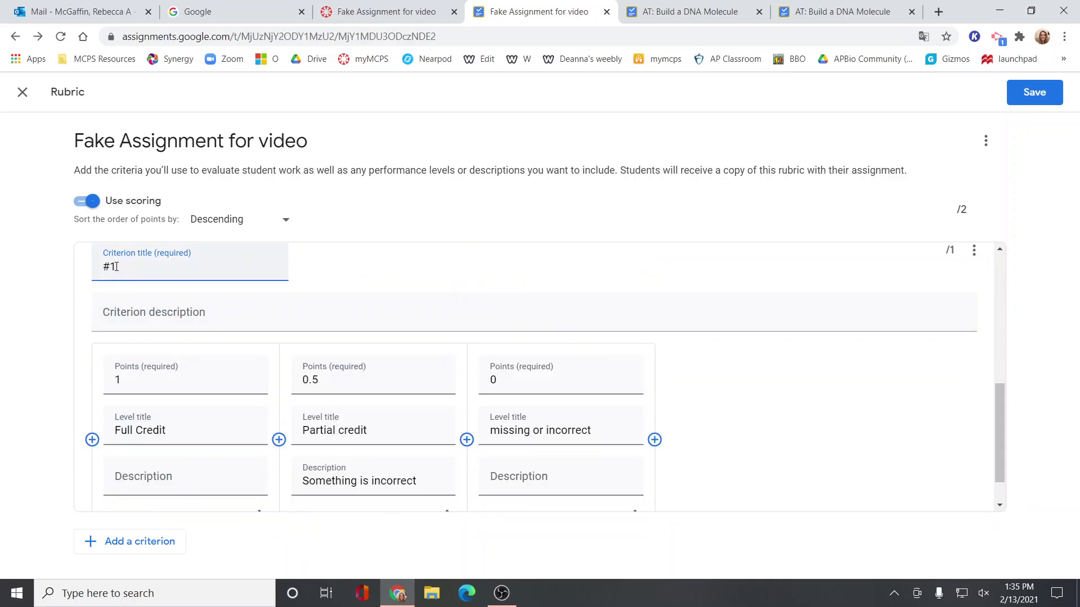
{"action": "left_click_drag", "start_coordinate": [112, 268], "coordinate": [116, 271]}
{"action": "left_click", "coordinate": [735, 390]}
{"action": "scroll", "coordinate": [756, 388], "scroll_direction": "down", "scroll_amount": 1}
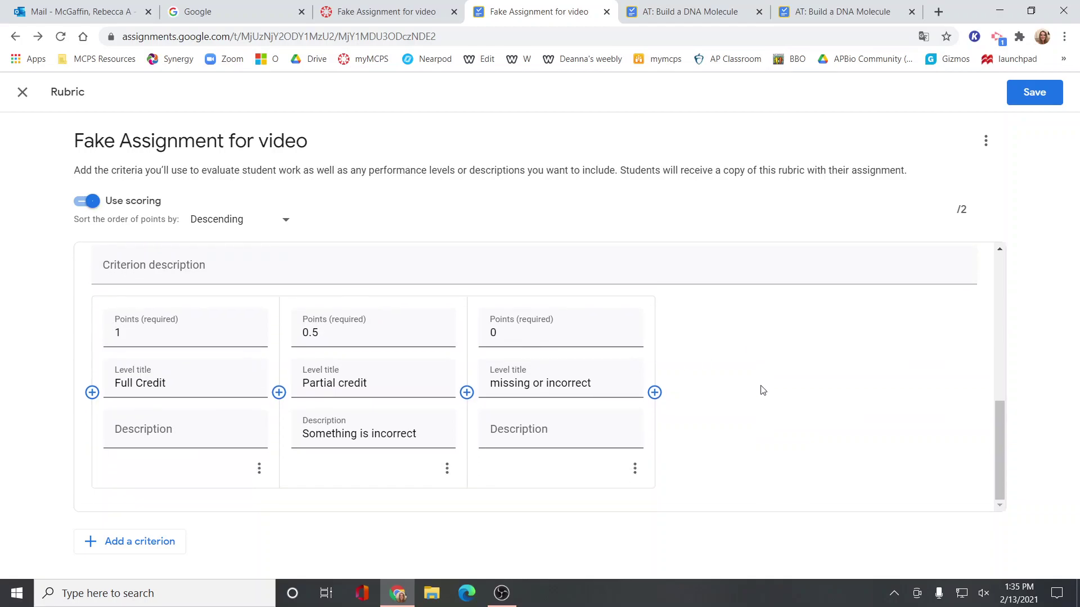
- Duplicate criterion #2 and title the copy "#3"
{"action": "scroll", "coordinate": [926, 318], "scroll_direction": "up", "scroll_amount": 3}
{"action": "left_click", "coordinate": [973, 344]}
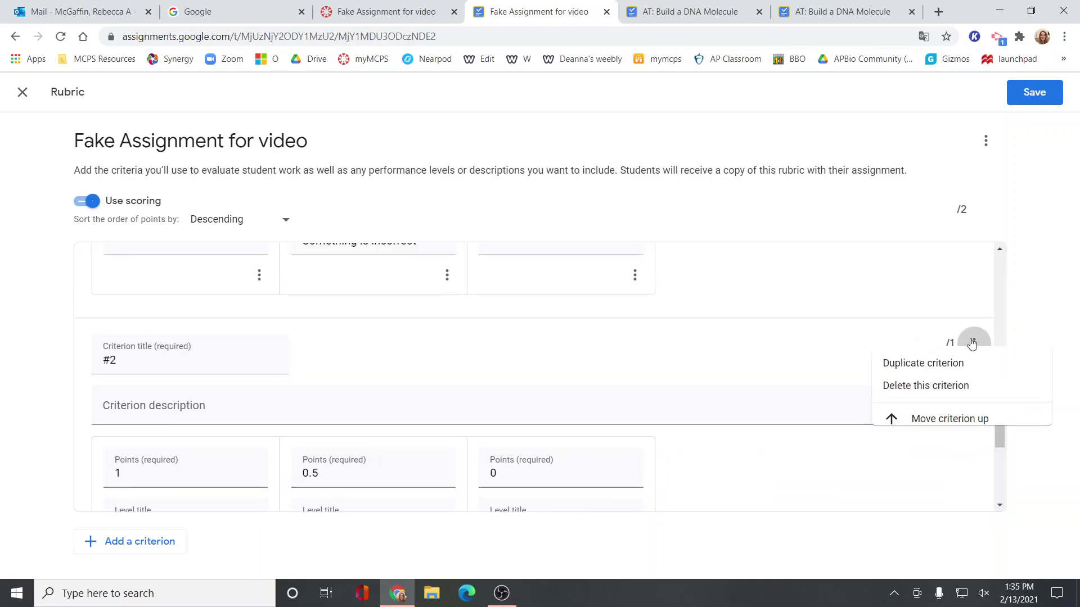
{"action": "left_click", "coordinate": [904, 378]}
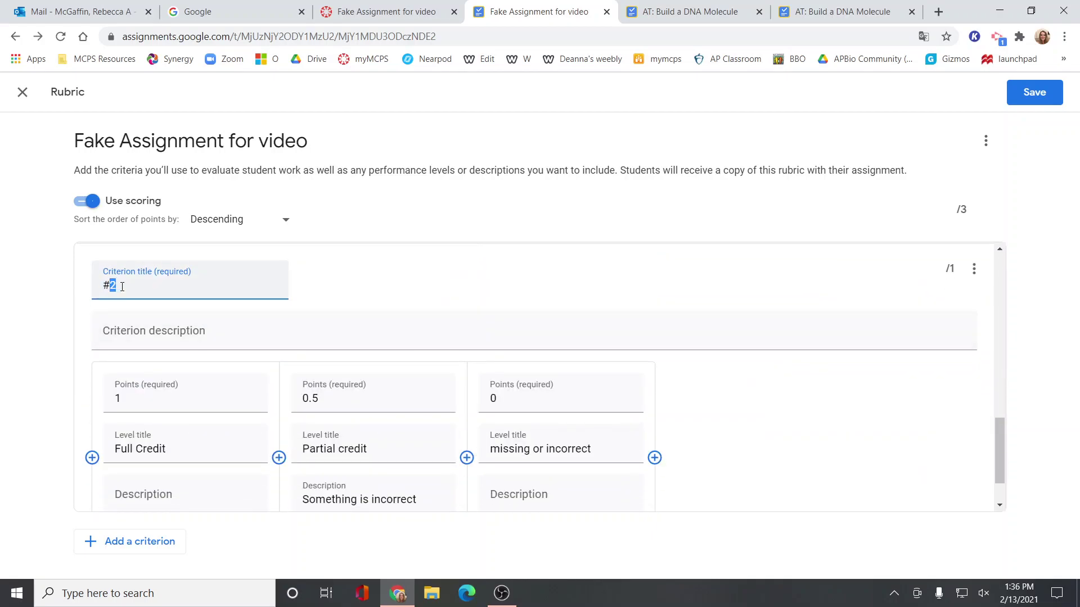
- Set criterion #3's Full Credit level to 4 points and its Partial credit level to 3 points
{"action": "double_click", "coordinate": [117, 398]}
{"action": "scroll", "coordinate": [128, 402], "scroll_direction": "down", "scroll_amount": 1}
{"action": "type", "text": "4"}
{"action": "double_click", "coordinate": [307, 364]}
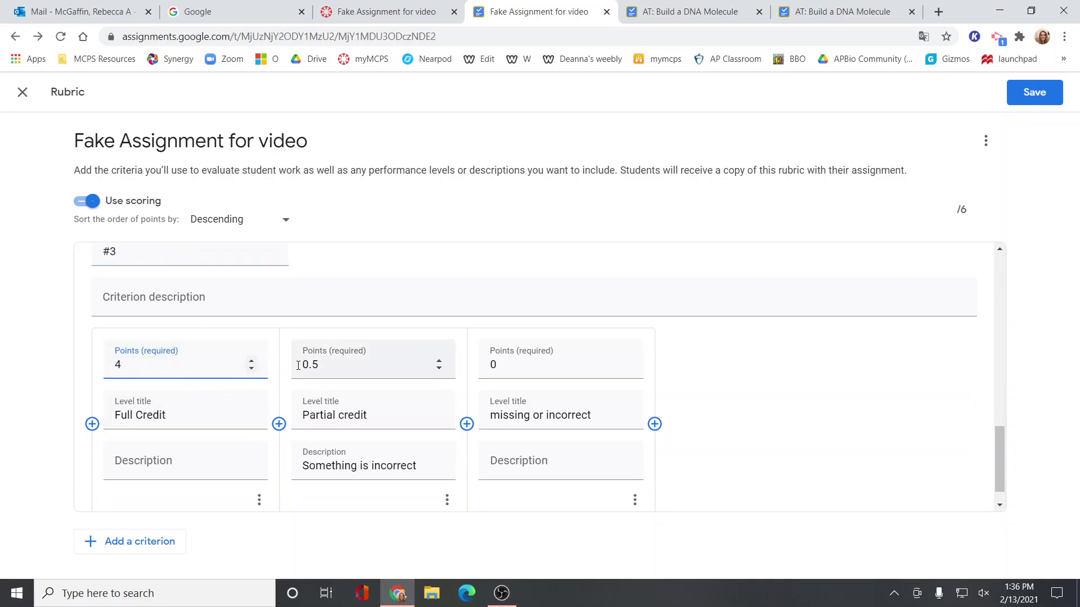
{"action": "scroll", "coordinate": [314, 363], "scroll_direction": "down", "scroll_amount": 1}
{"action": "triple_click", "coordinate": [317, 366]}
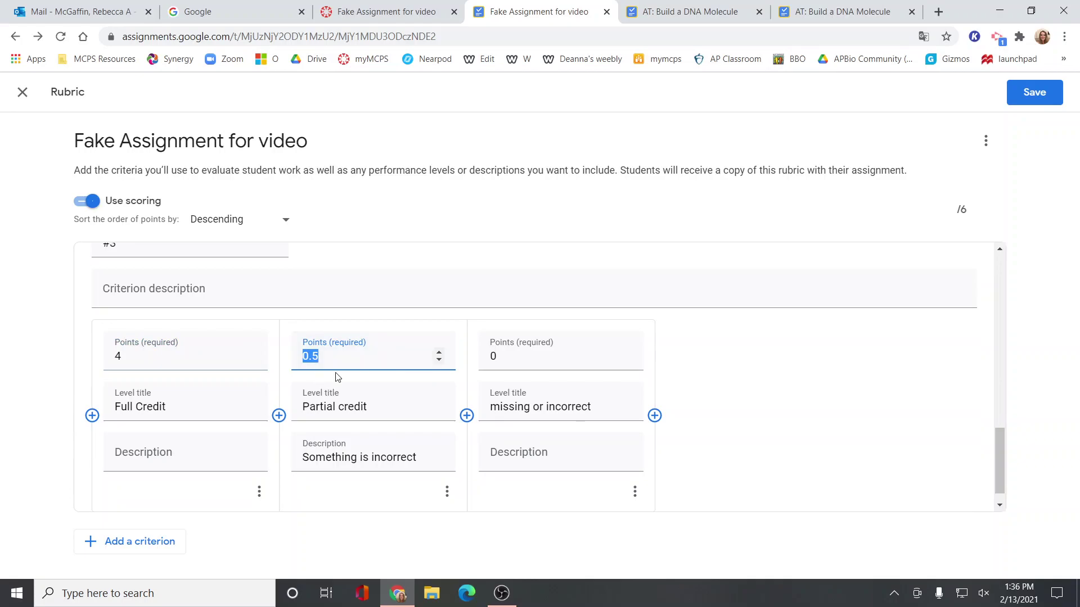
{"action": "type", "text": "3"}
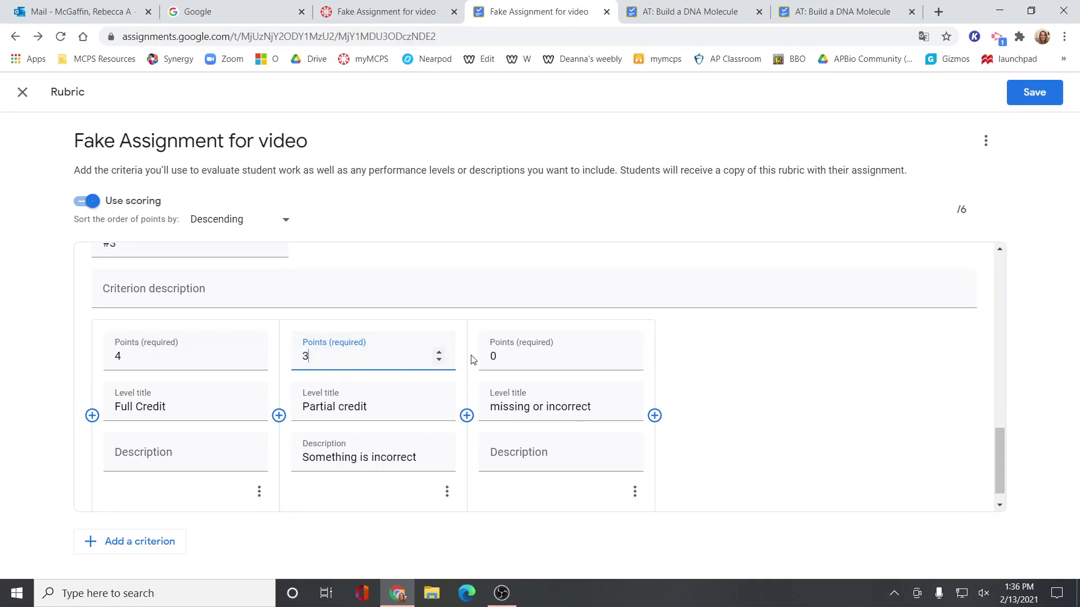
- Add levels worth 2 points and 1 point before criterion #3's 0-point level and save the rubric
{"action": "left_click", "coordinate": [468, 416]}
{"action": "type", "text": "2"}
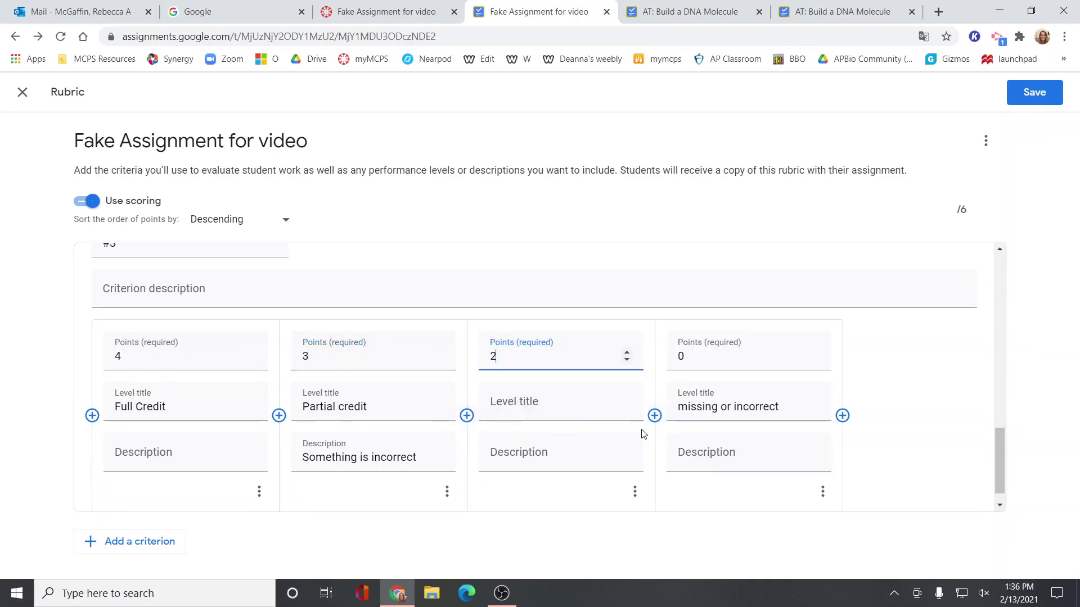
{"action": "left_click", "coordinate": [655, 416]}
{"action": "type", "text": "1"}
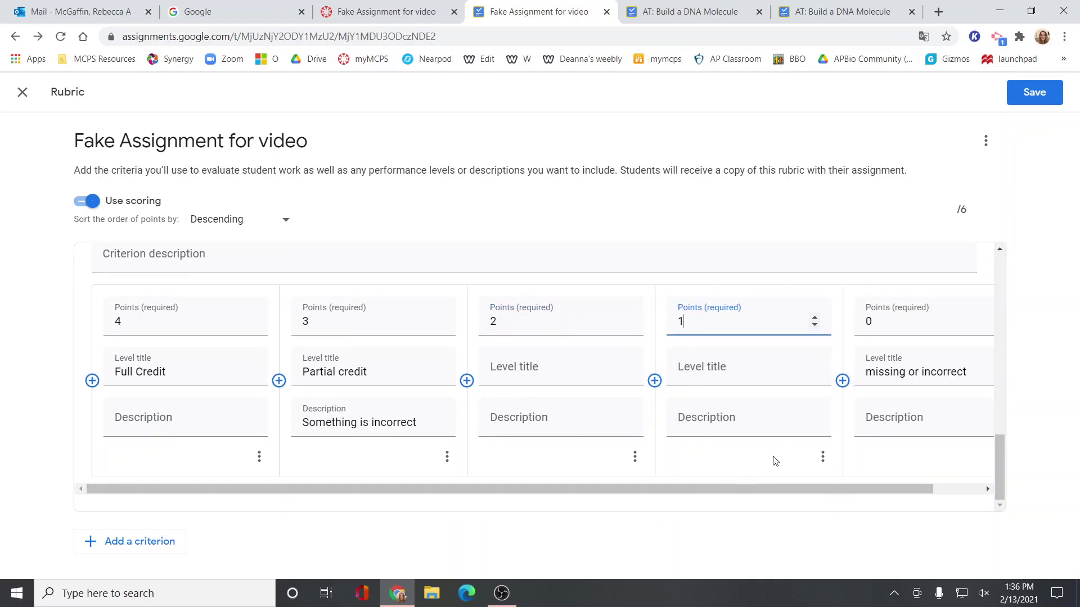
{"action": "left_click", "coordinate": [1038, 100]}
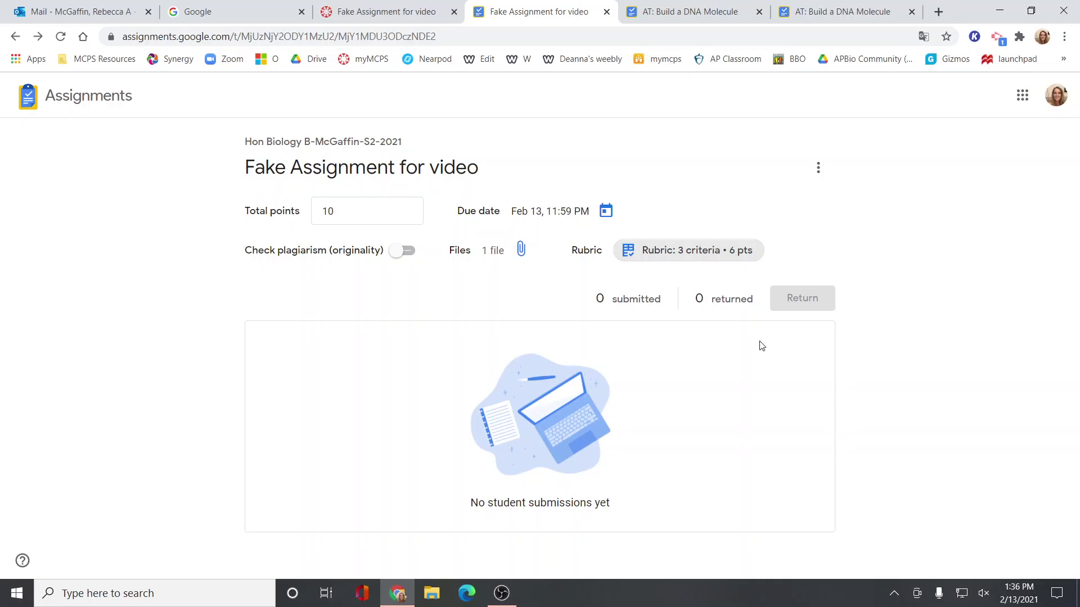
- Review the saved rubric and its available options, close it and return to the assignment's Canvas page
{"action": "left_click", "coordinate": [820, 170]}
{"action": "left_click", "coordinate": [786, 235]}
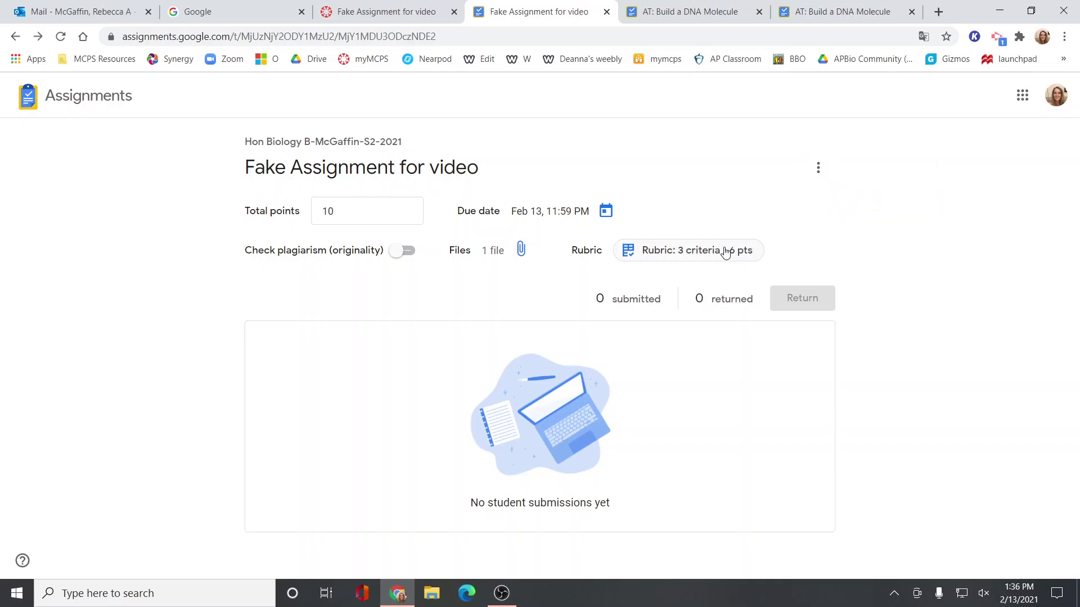
{"action": "left_click", "coordinate": [731, 251]}
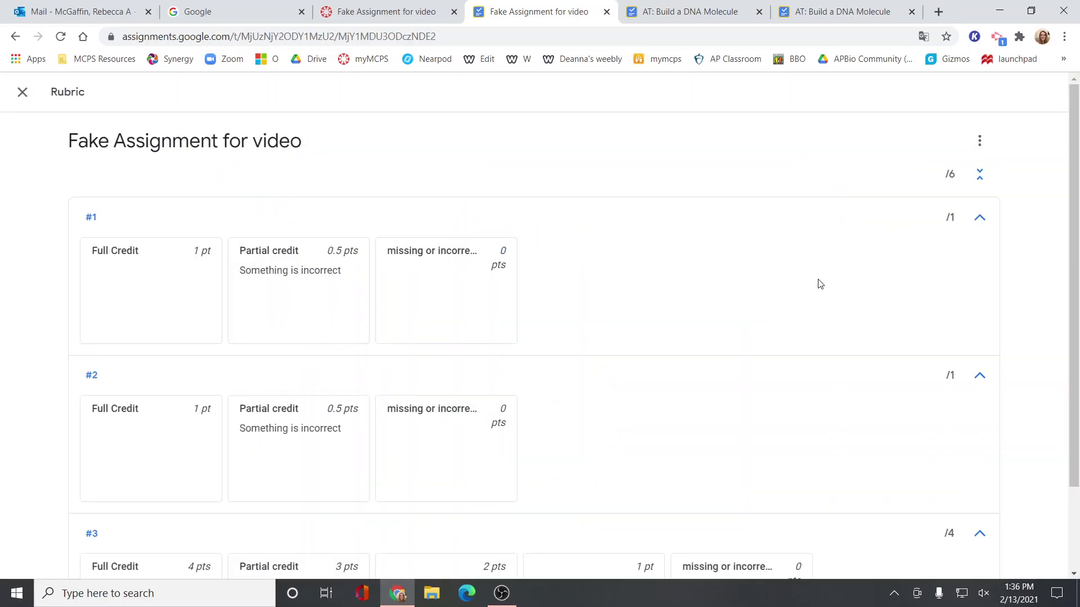
{"action": "left_click", "coordinate": [978, 143]}
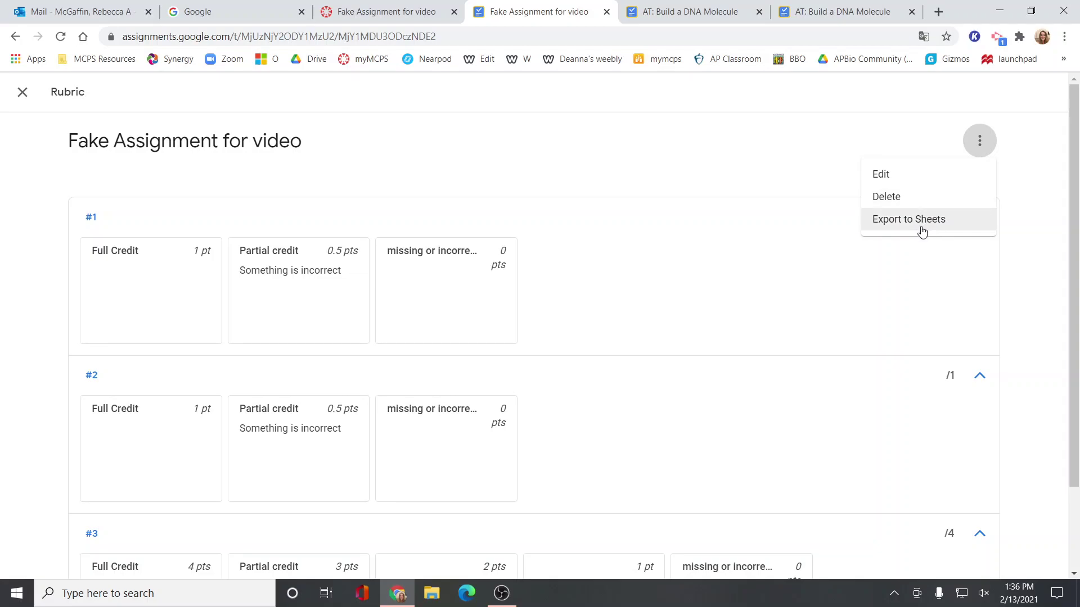
{"action": "left_click", "coordinate": [22, 96]}
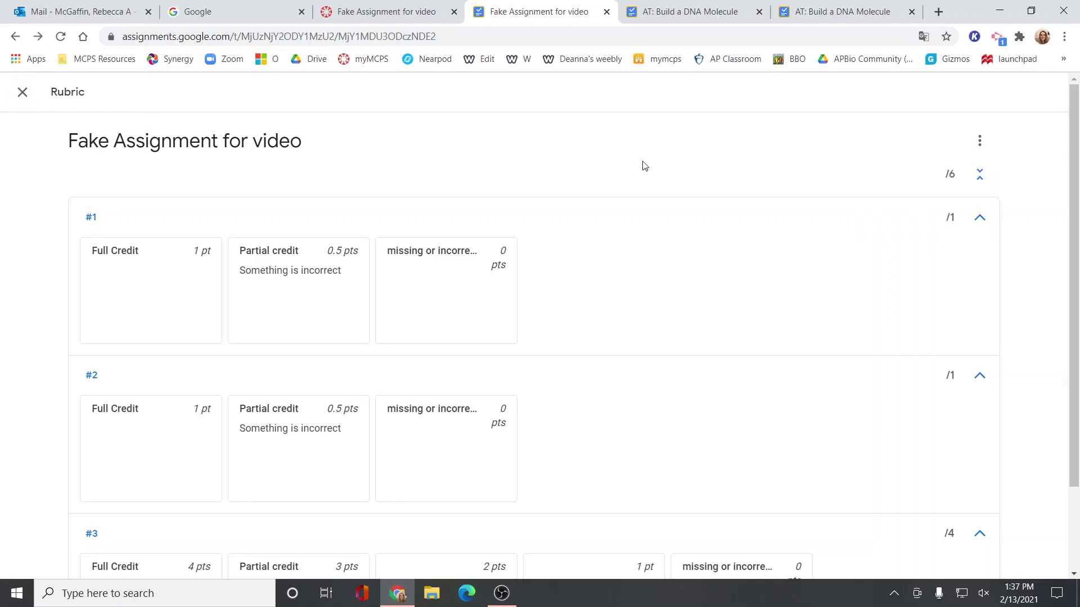
{"action": "left_click", "coordinate": [17, 95]}
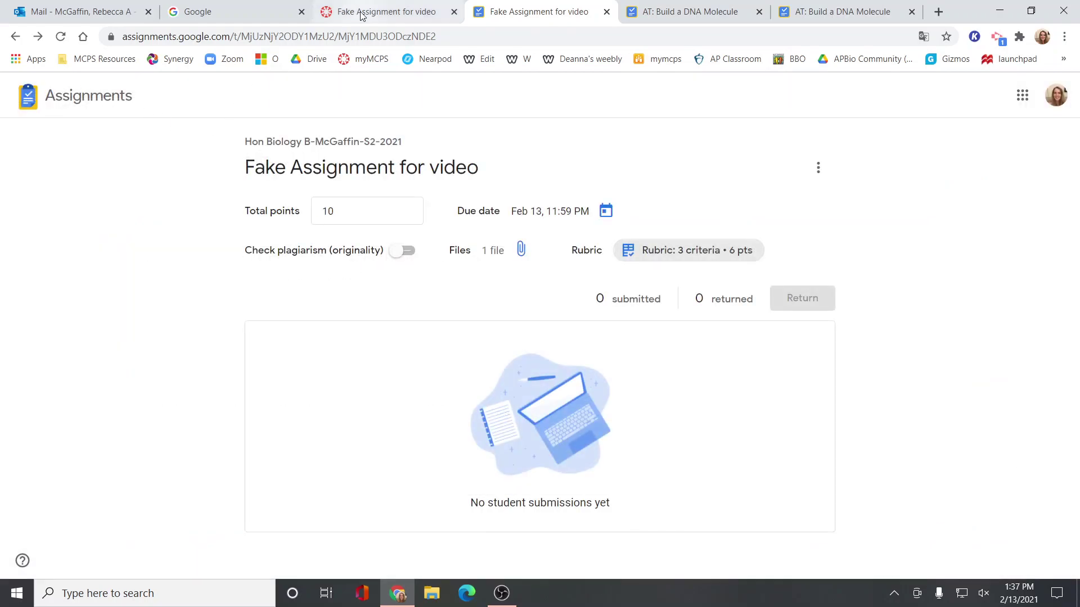
{"action": "left_click", "coordinate": [406, 17]}
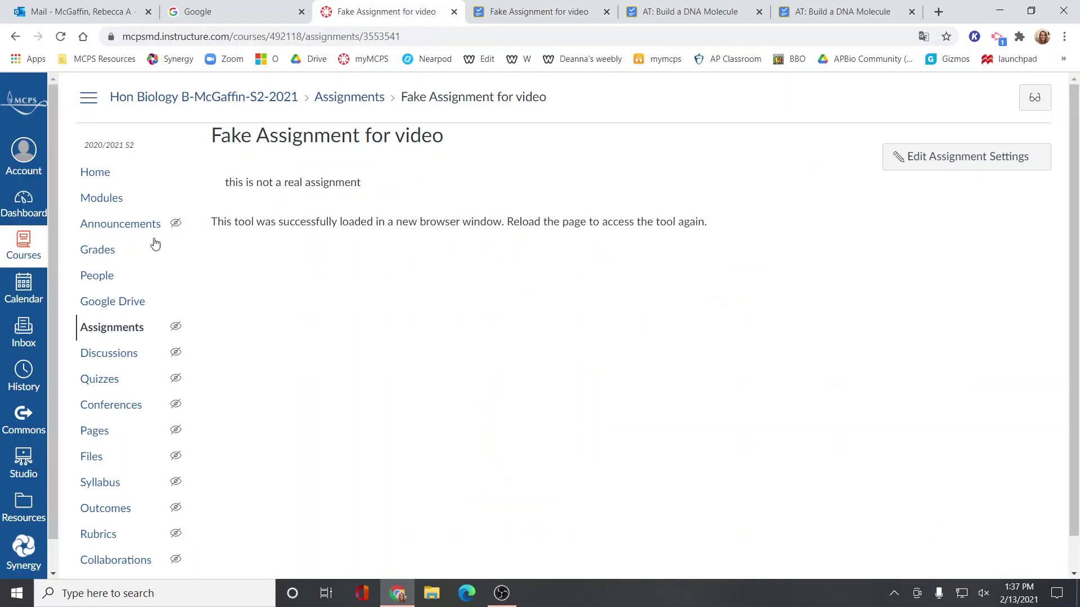
- Open the "AT: Amino Amigos" assignment from the AP Biology B course's assignment list
{"action": "left_click", "coordinate": [101, 210]}
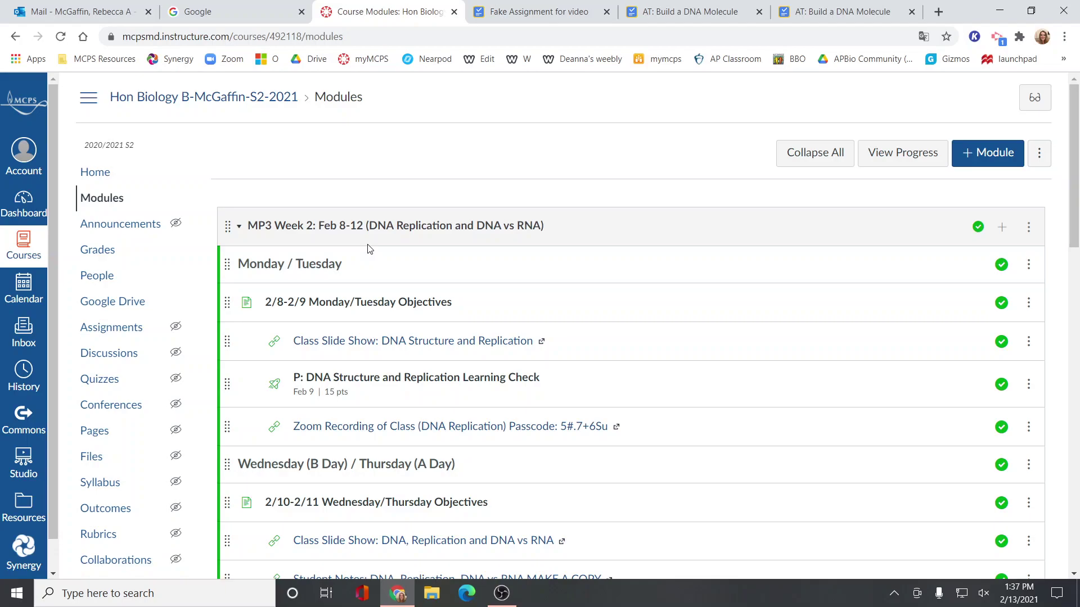
{"action": "left_click", "coordinate": [34, 216]}
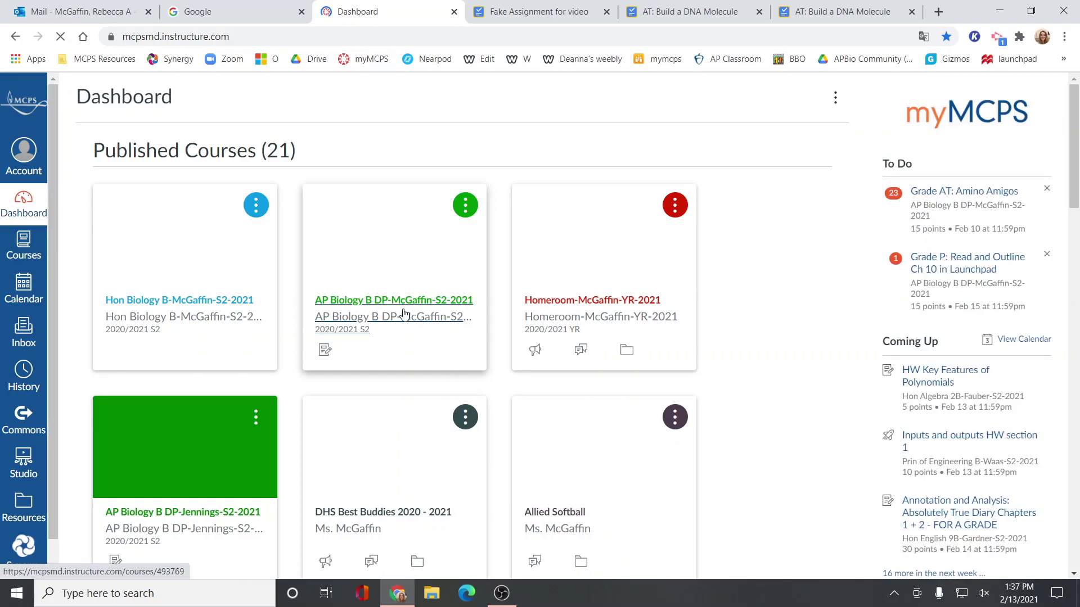
{"action": "left_click", "coordinate": [404, 314]}
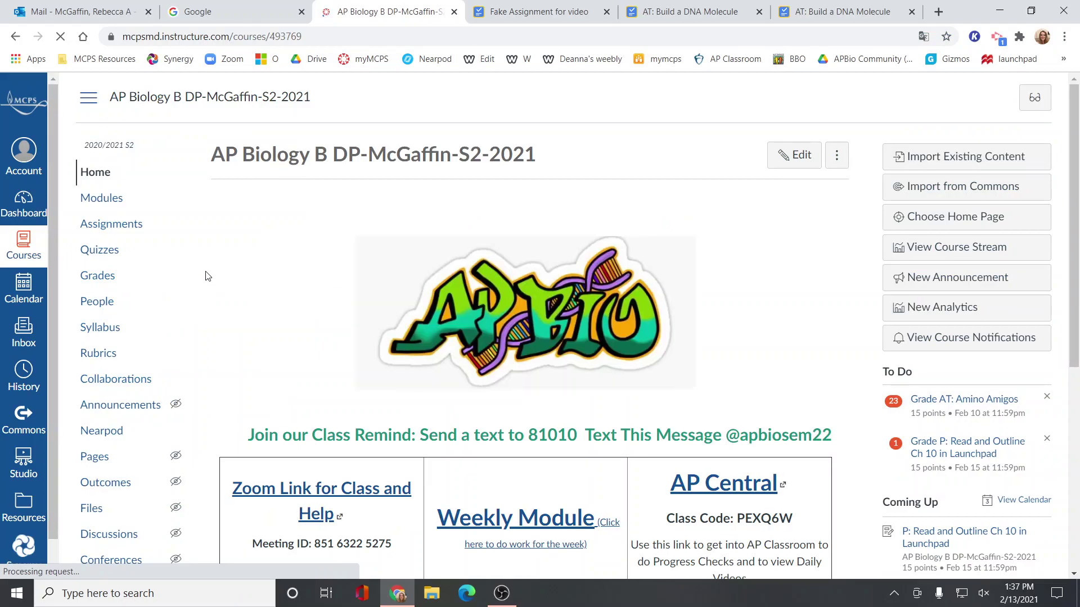
{"action": "left_click", "coordinate": [120, 224]}
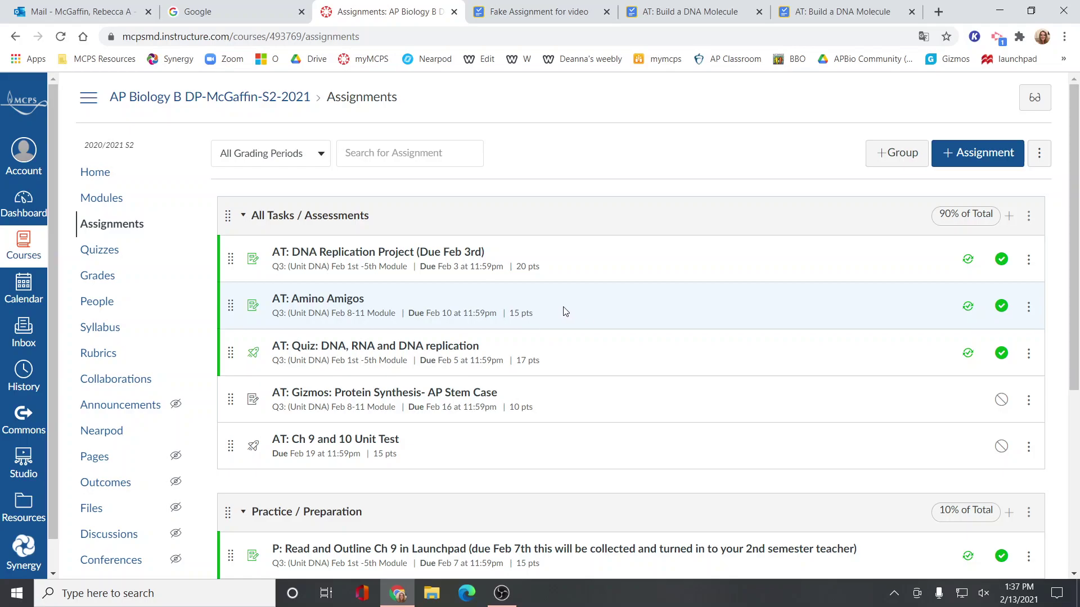
{"action": "scroll", "coordinate": [566, 311], "scroll_direction": "down", "scroll_amount": 1}
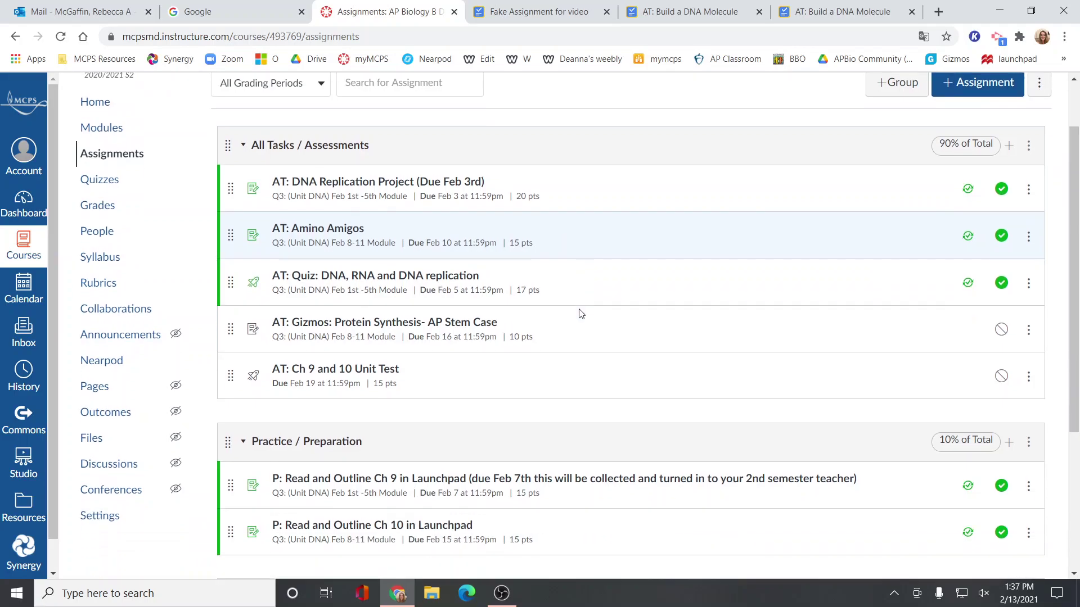
{"action": "left_click", "coordinate": [335, 230]}
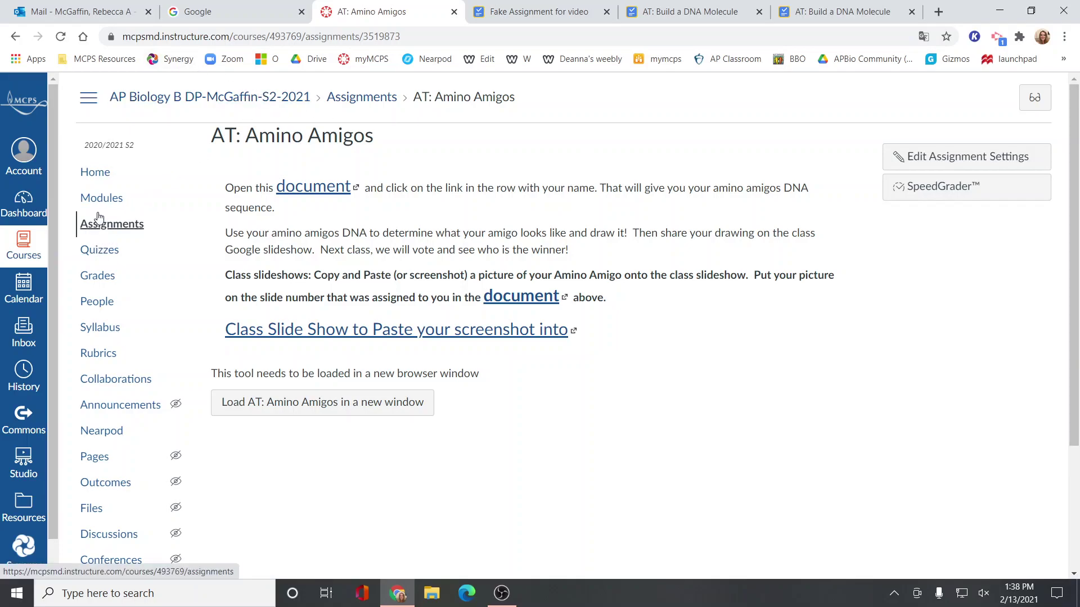
- Open SpeedGrader for AT: Amino Amigos, display its rubric and widen the grading pane to show more rating columns
{"action": "left_click", "coordinate": [923, 196]}
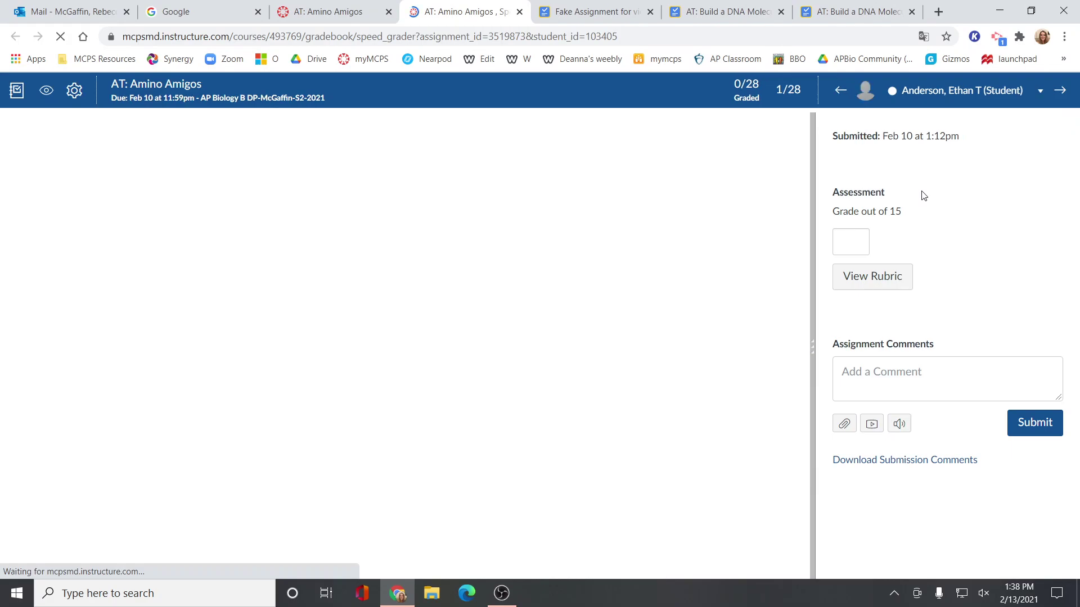
{"action": "left_click", "coordinate": [885, 279]}
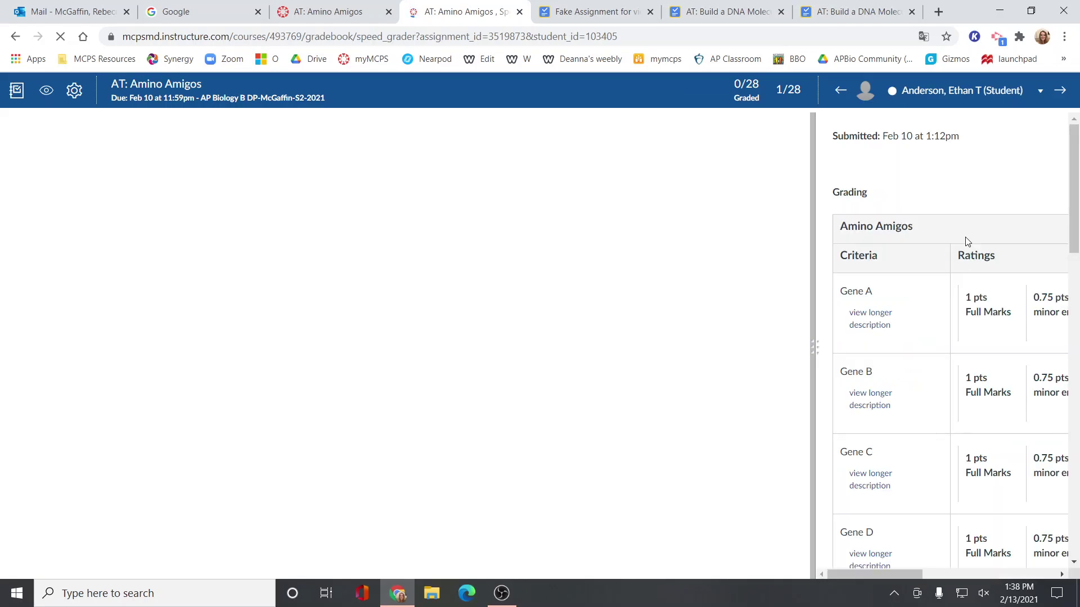
{"action": "scroll", "coordinate": [922, 349], "scroll_direction": "down", "scroll_amount": 3}
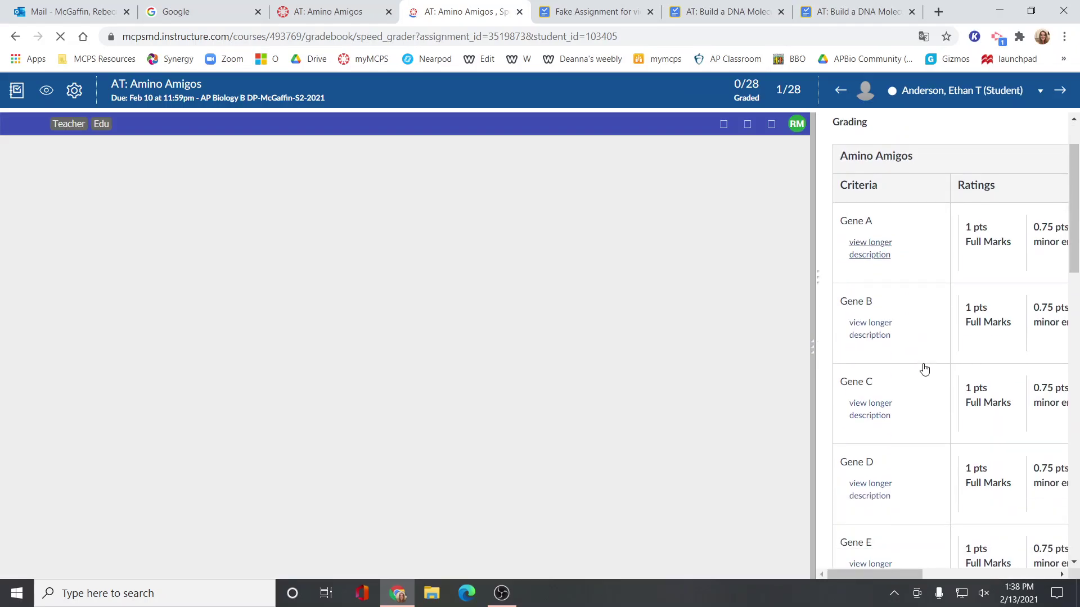
{"action": "scroll", "coordinate": [940, 492], "scroll_direction": "up", "scroll_amount": 3}
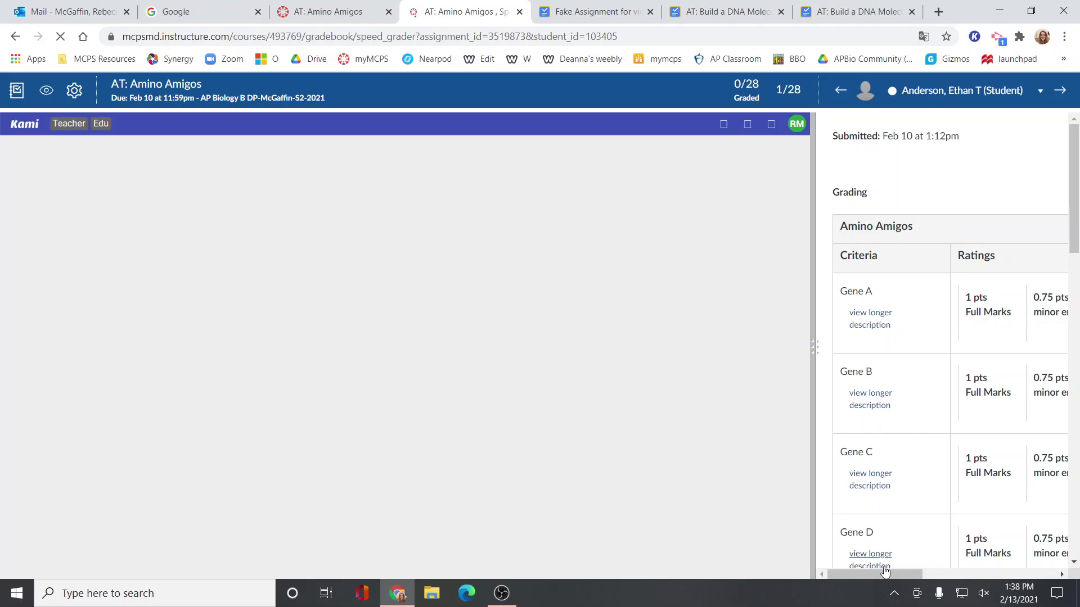
{"action": "mouse_move", "coordinate": [886, 572]}
{"action": "left_mouse_down"}
{"action": "mouse_move", "coordinate": [1037, 566]}
{"action": "mouse_move", "coordinate": [885, 573]}
{"action": "left_mouse_up"}
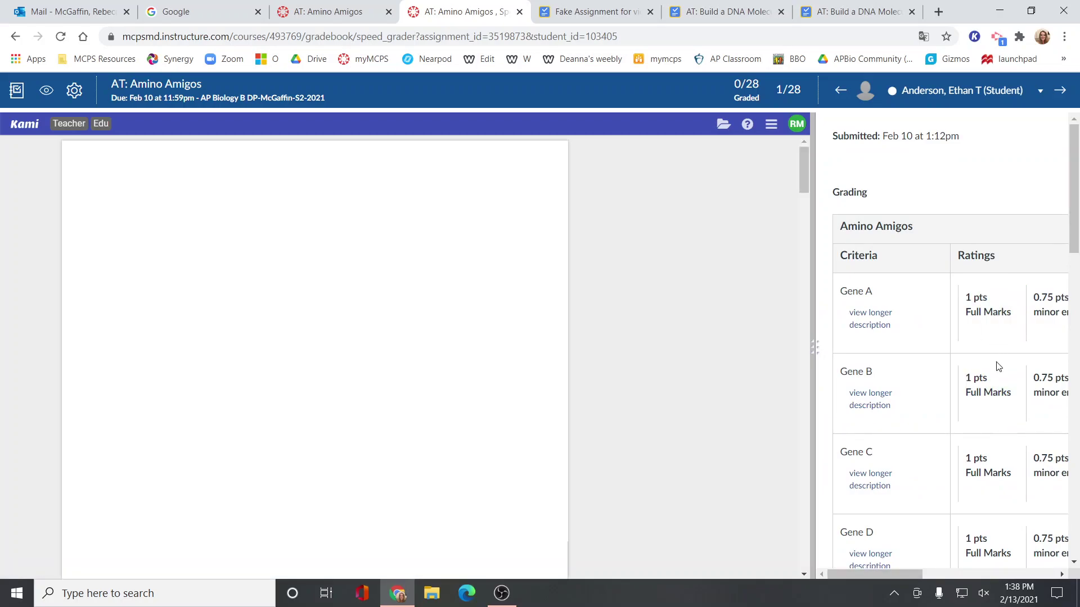
{"action": "scroll", "coordinate": [997, 369], "scroll_direction": "down", "scroll_amount": 1}
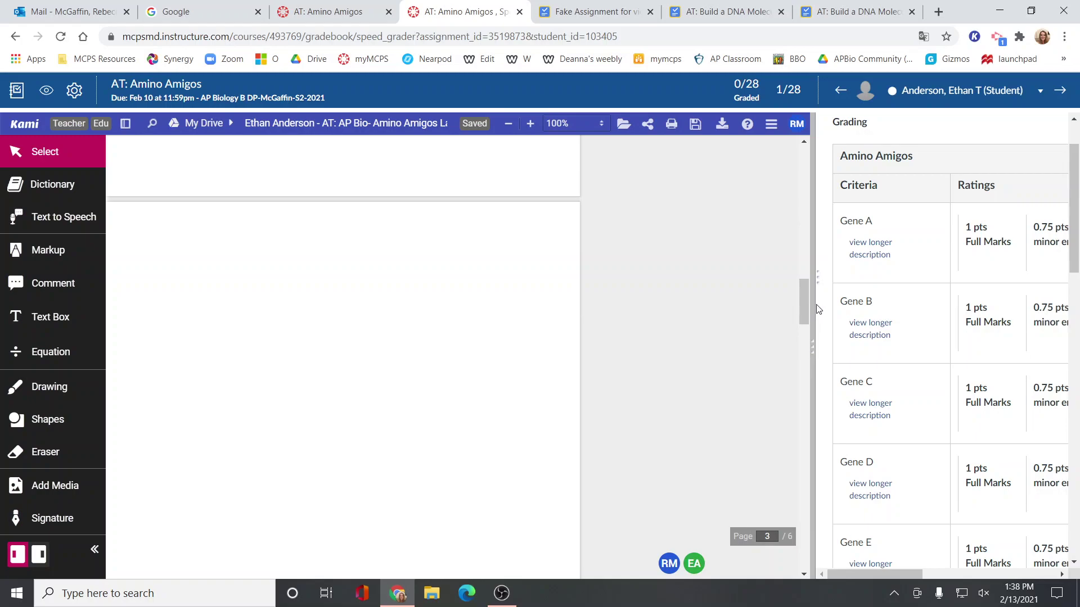
{"action": "left_click_drag", "start_coordinate": [809, 310], "coordinate": [672, 348]}
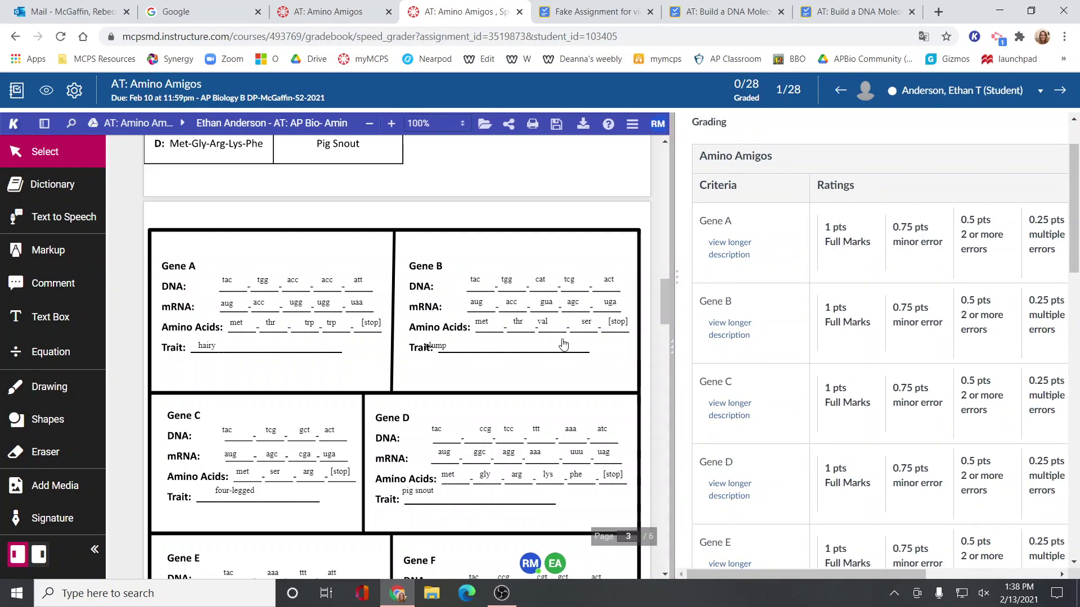
- Examine the student's submission and the Amino Amigos rubric criteria and ratings, from Gene A through Drawing of Mutation
{"action": "scroll", "coordinate": [565, 333], "scroll_direction": "up", "scroll_amount": 5}
{"action": "scroll", "coordinate": [566, 333], "scroll_direction": "up", "scroll_amount": 5}
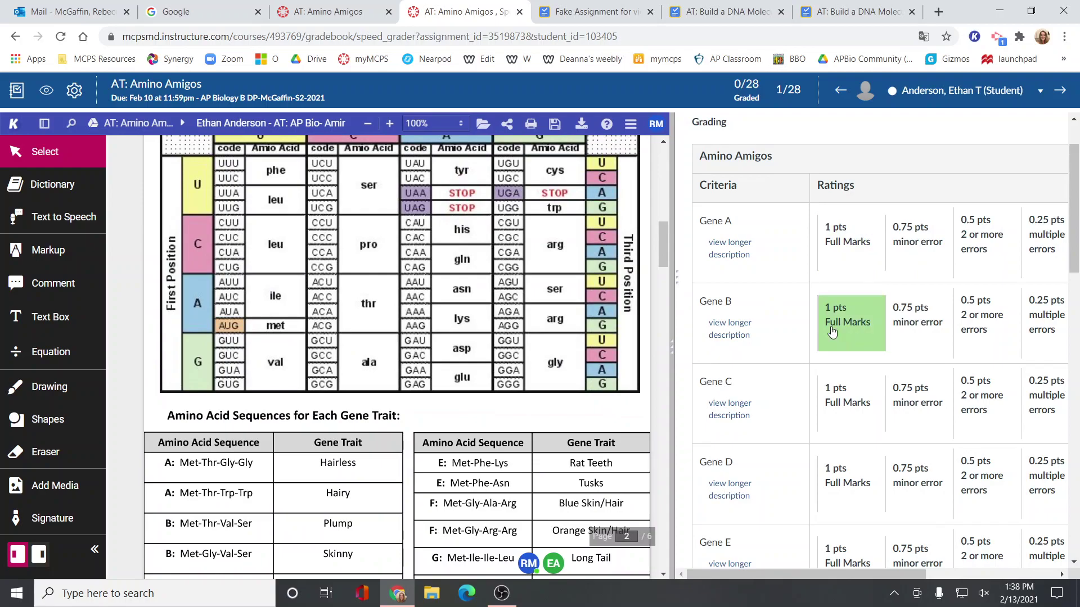
{"action": "scroll", "coordinate": [916, 465], "scroll_direction": "down", "scroll_amount": 4}
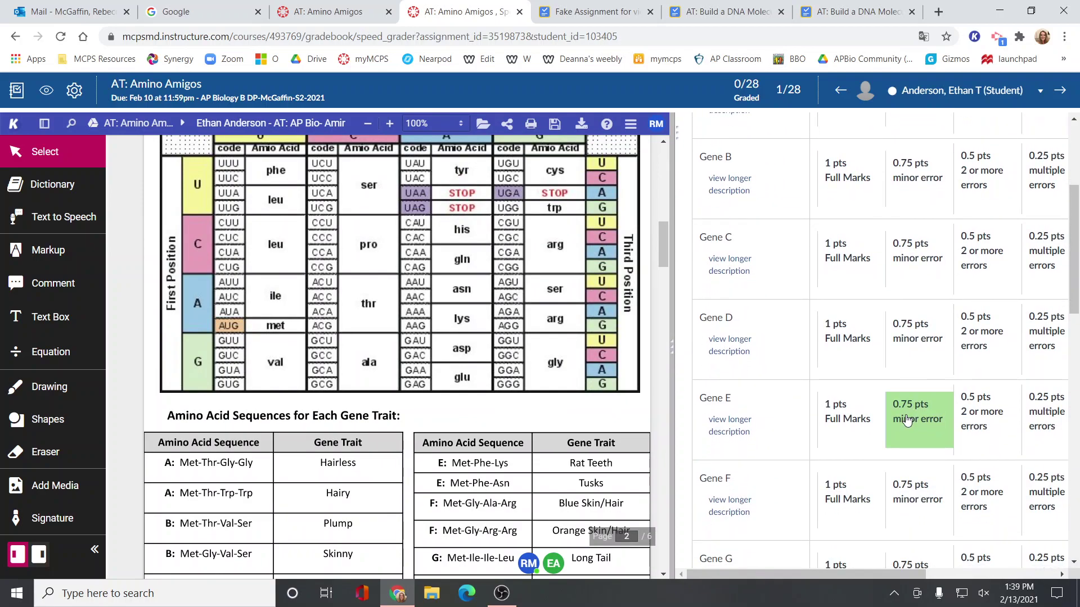
{"action": "scroll", "coordinate": [906, 419], "scroll_direction": "down", "scroll_amount": 3}
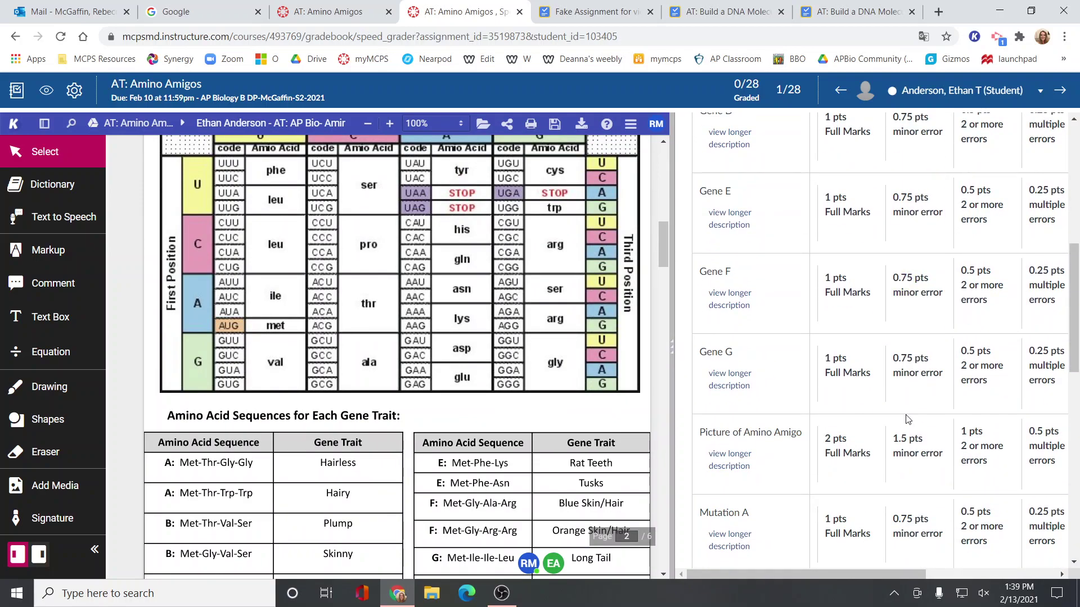
{"action": "scroll", "coordinate": [898, 414], "scroll_direction": "down", "scroll_amount": 8}
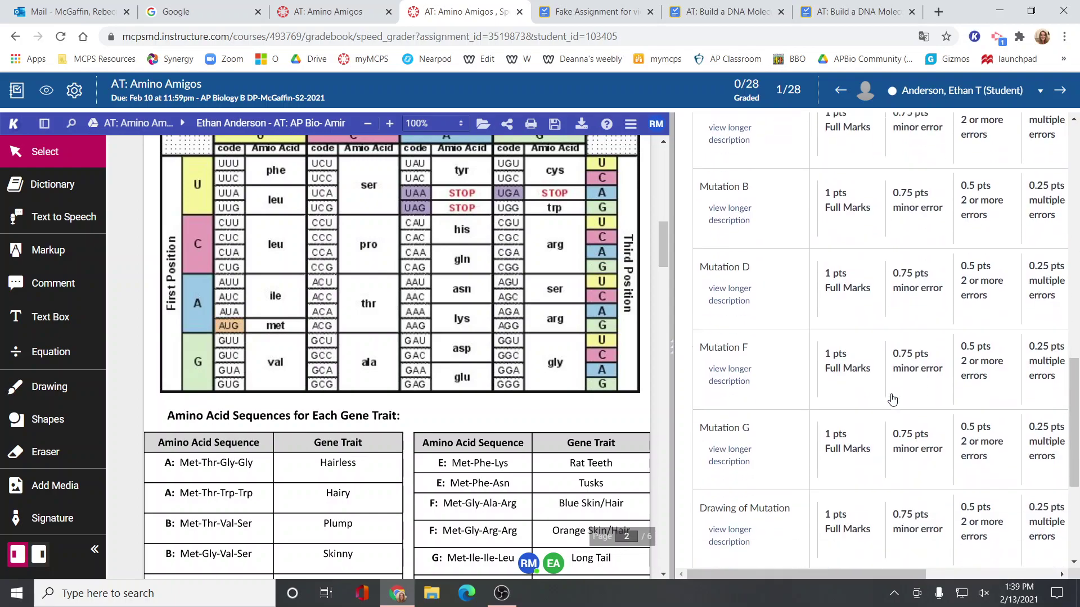
{"action": "scroll", "coordinate": [893, 398], "scroll_direction": "down", "scroll_amount": 4}
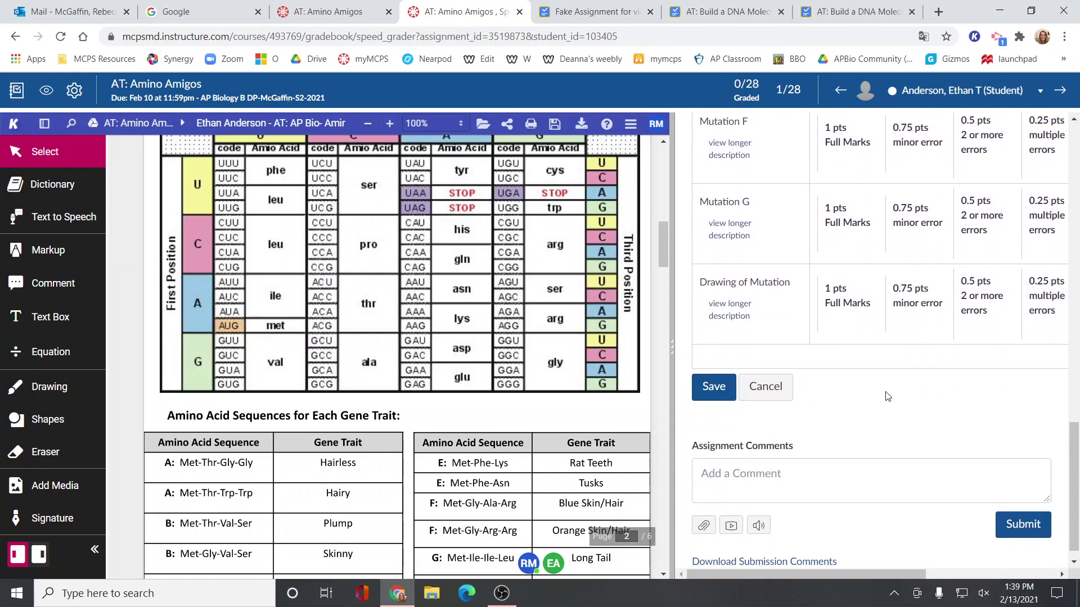
{"action": "scroll", "coordinate": [887, 397], "scroll_direction": "up", "scroll_amount": 3}
{"action": "left_click", "coordinate": [887, 397]}
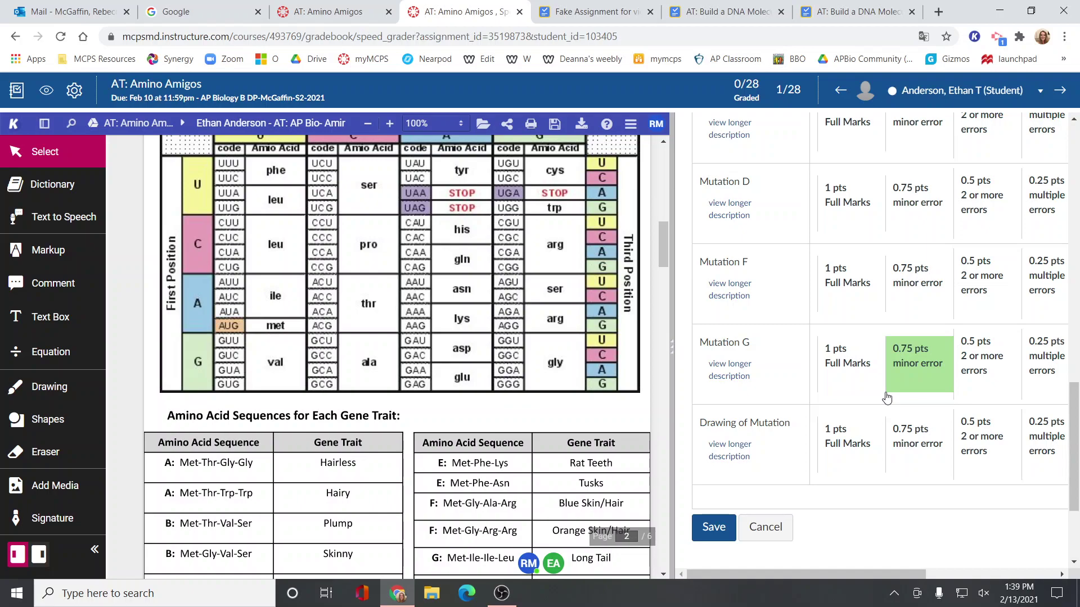
{"action": "scroll", "coordinate": [887, 397], "scroll_direction": "up", "scroll_amount": 15}
{"action": "left_click", "coordinate": [887, 397]}
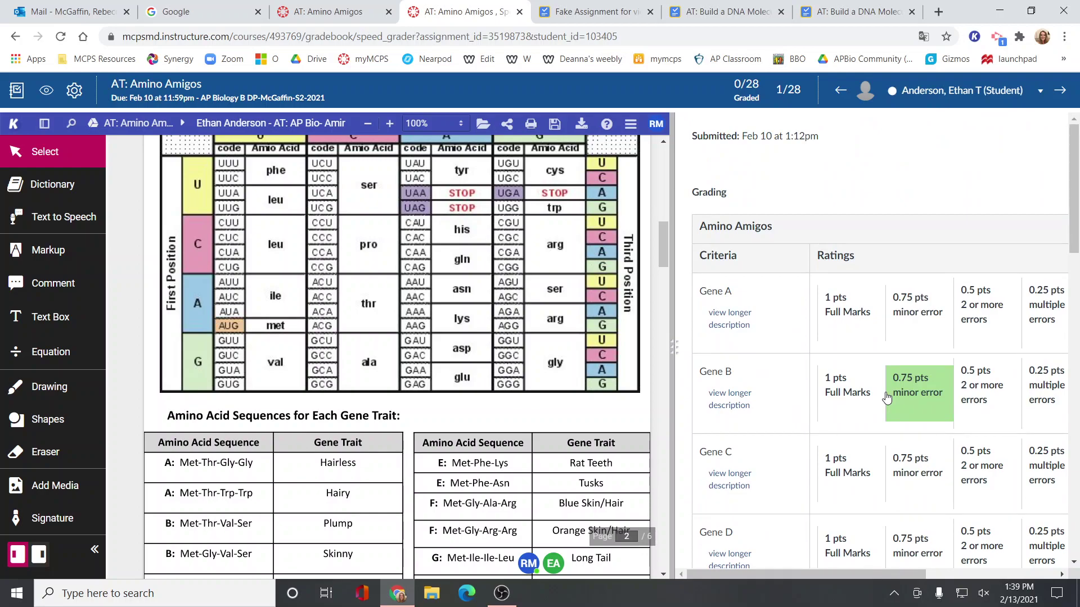
{"action": "scroll", "coordinate": [937, 438], "scroll_direction": "down", "scroll_amount": 2}
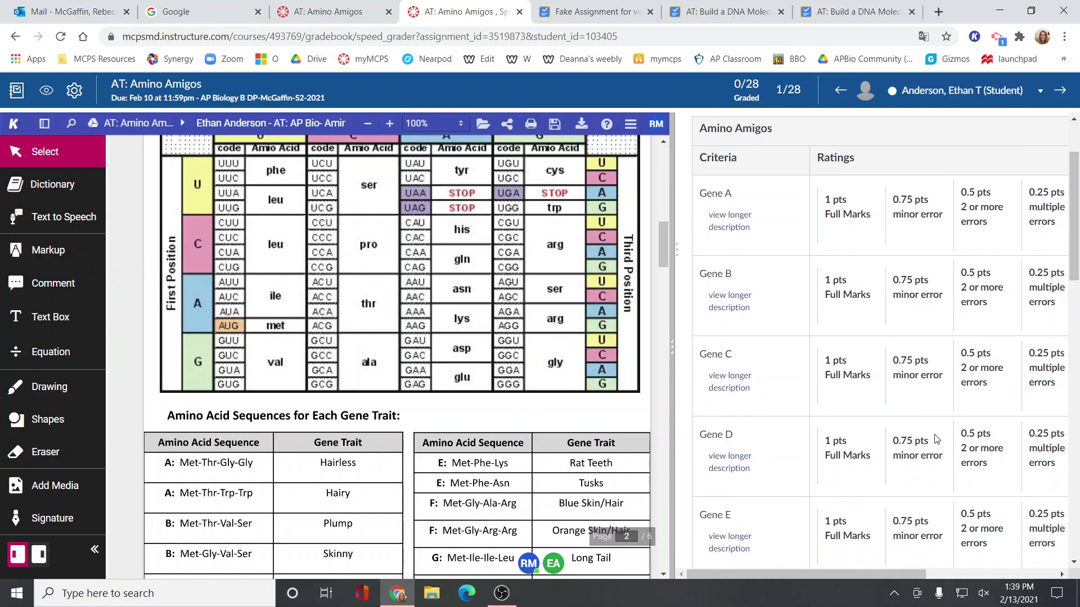
{"action": "scroll", "coordinate": [936, 439], "scroll_direction": "down", "scroll_amount": 1}
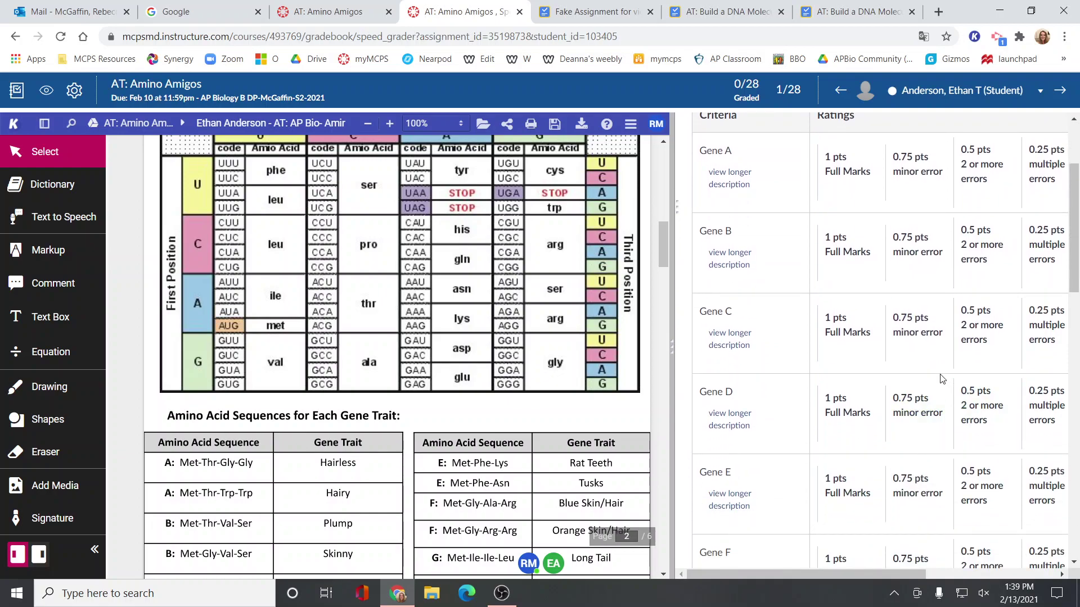
{"action": "scroll", "coordinate": [943, 378], "scroll_direction": "down", "scroll_amount": 3}
{"action": "scroll", "coordinate": [911, 338], "scroll_direction": "down", "scroll_amount": 1}
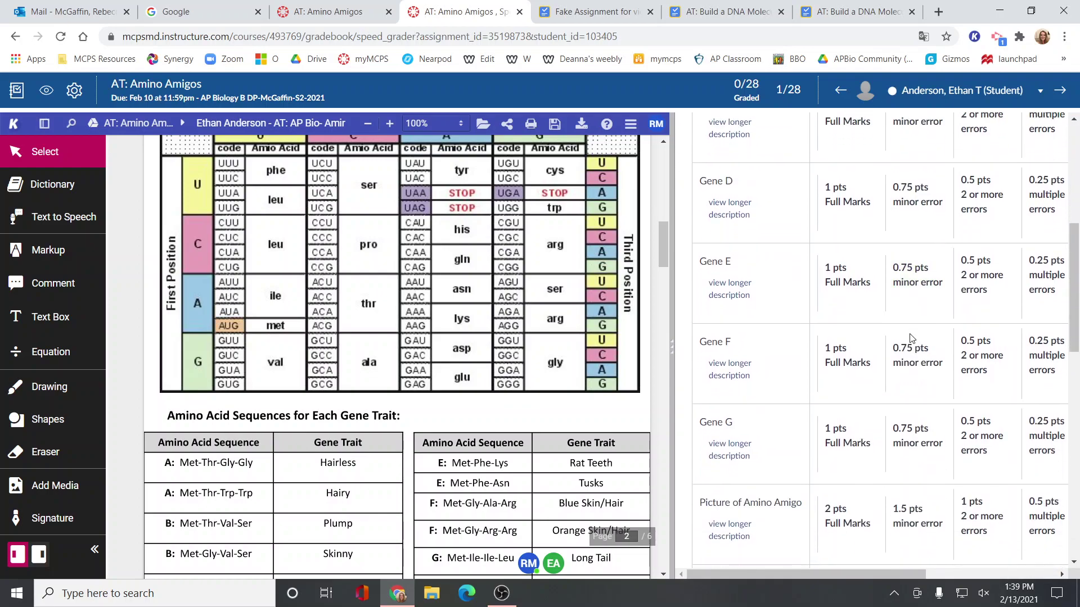
{"action": "scroll", "coordinate": [911, 338], "scroll_direction": "down", "scroll_amount": 1}
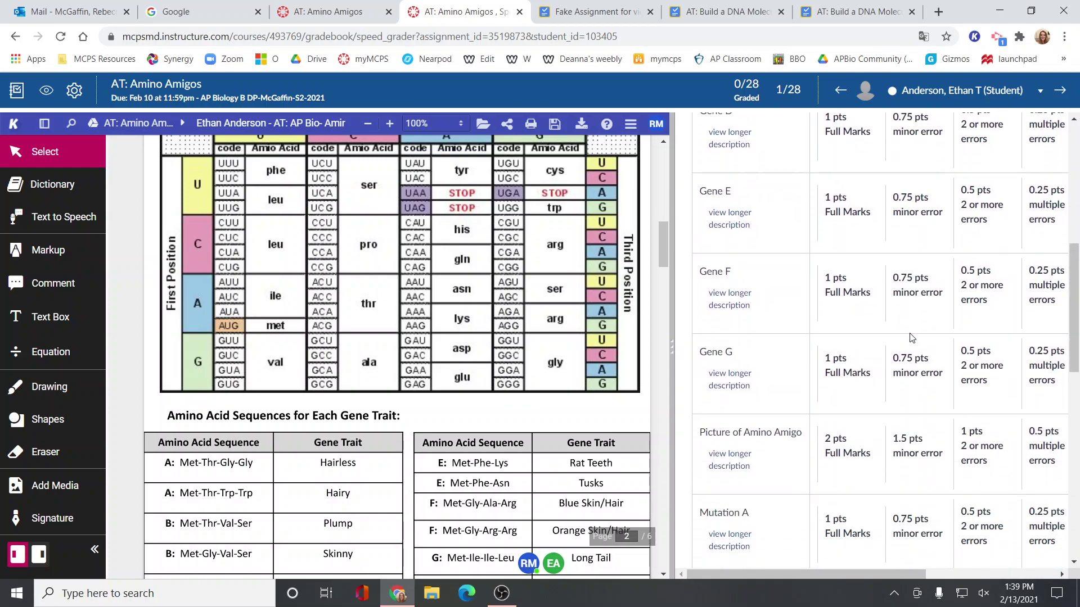
{"action": "scroll", "coordinate": [912, 338], "scroll_direction": "down", "scroll_amount": 4}
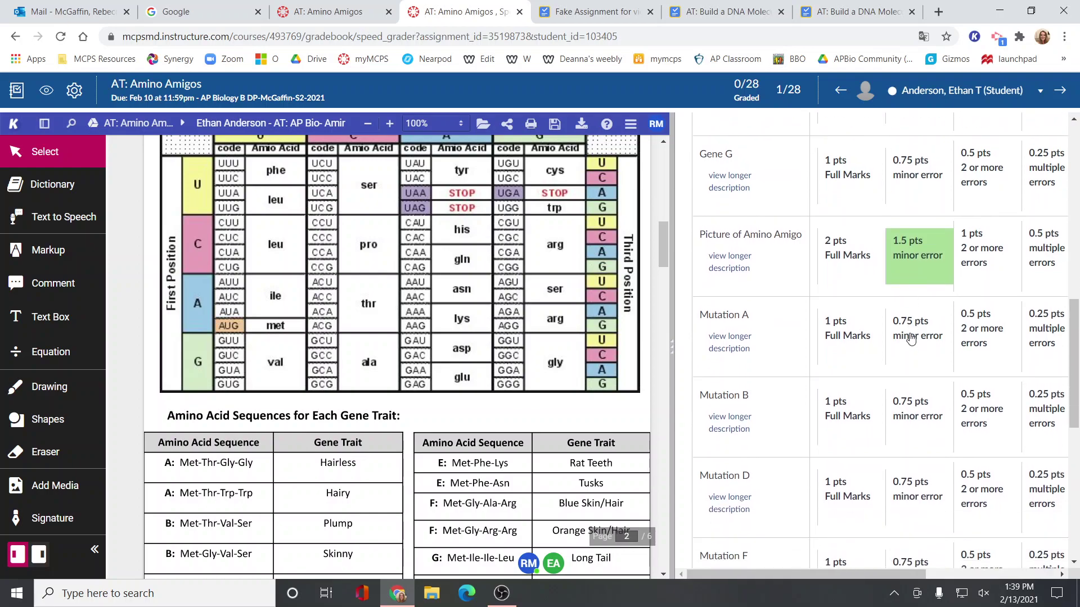
{"action": "scroll", "coordinate": [912, 338], "scroll_direction": "up", "scroll_amount": 1}
{"action": "scroll", "coordinate": [912, 338], "scroll_direction": "up", "scroll_amount": 9}
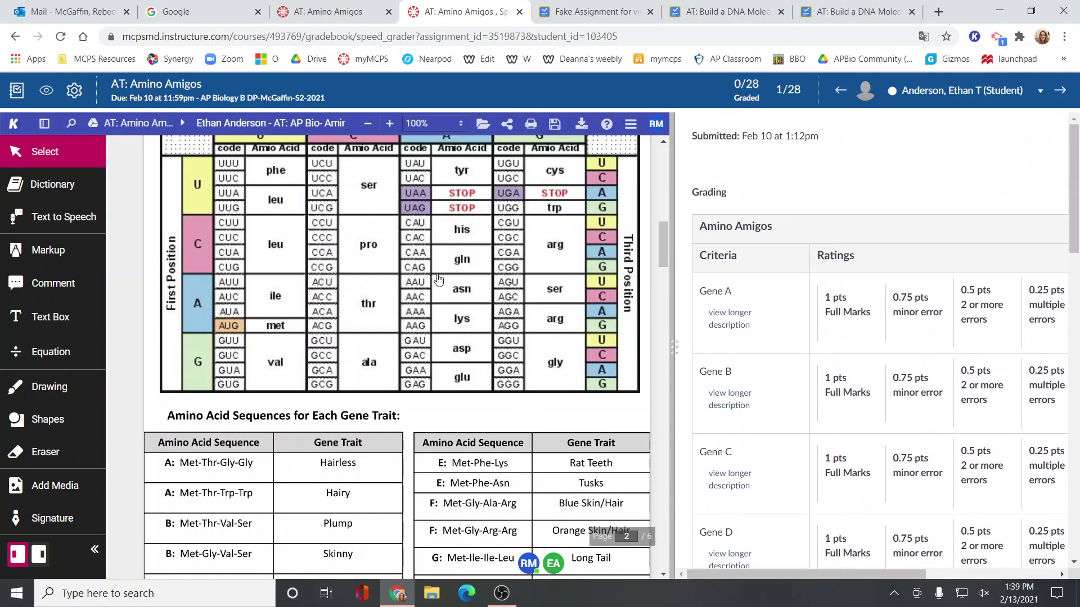
- Leave SpeedGrader and return to the Hon Biology B course's assignment list
{"action": "left_click", "coordinate": [293, 15]}
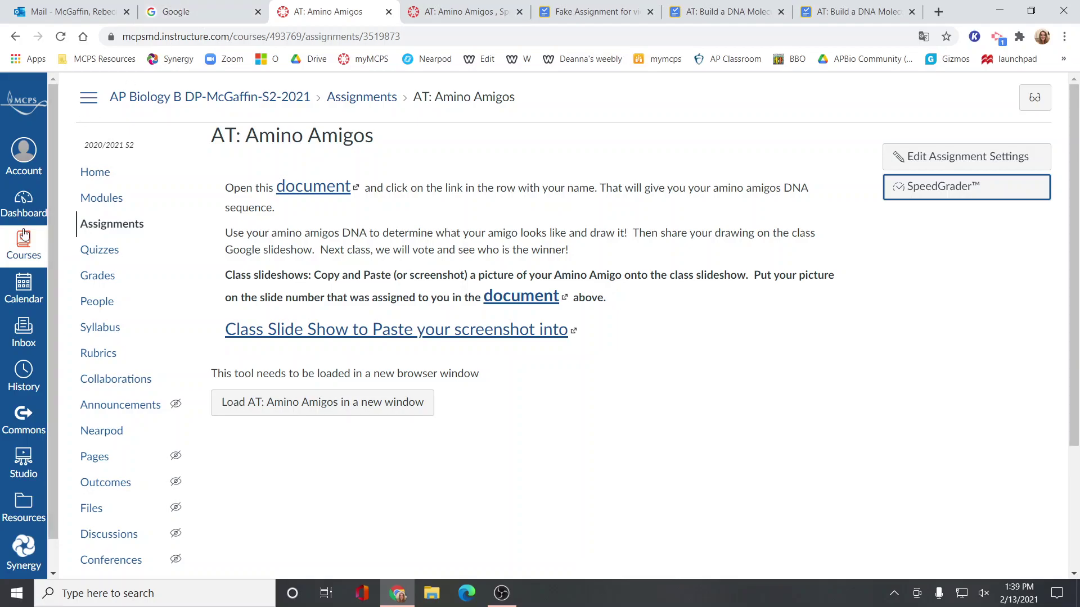
{"action": "left_click", "coordinate": [32, 213]}
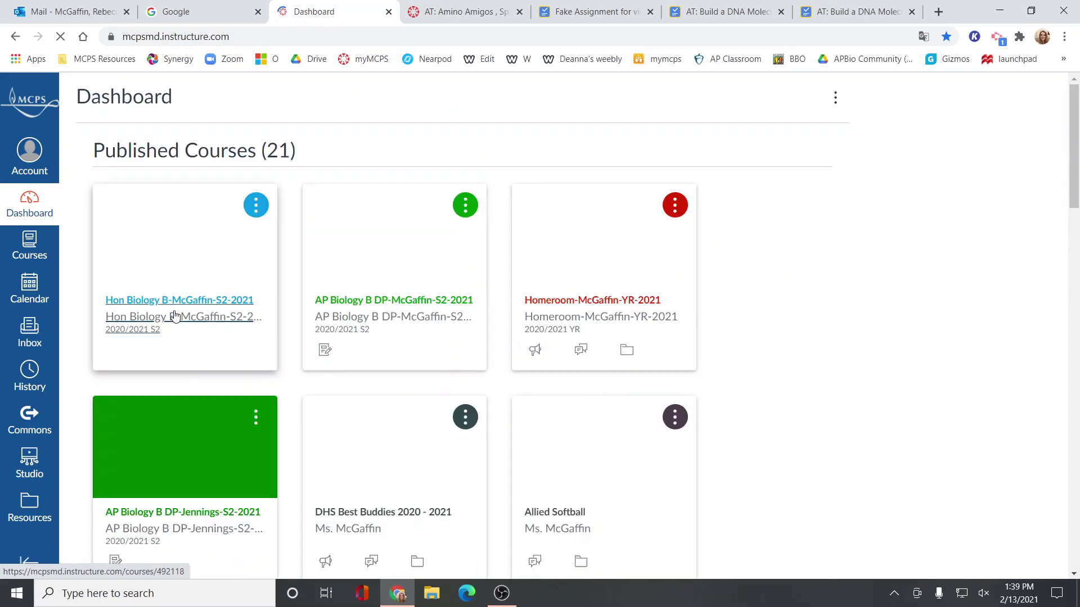
{"action": "left_click", "coordinate": [174, 316]}
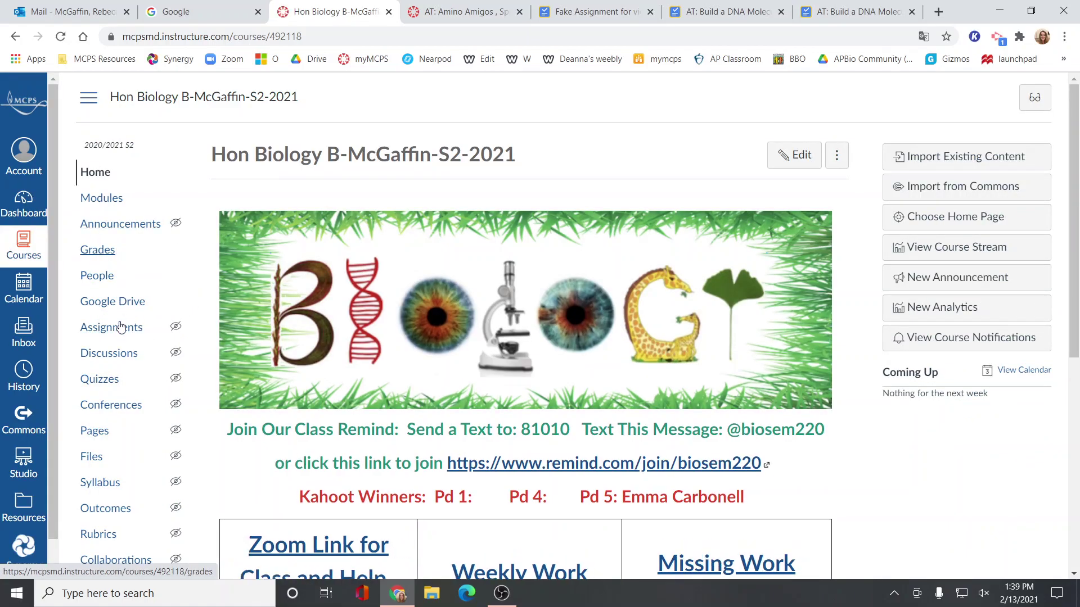
{"action": "left_click", "coordinate": [111, 330]}
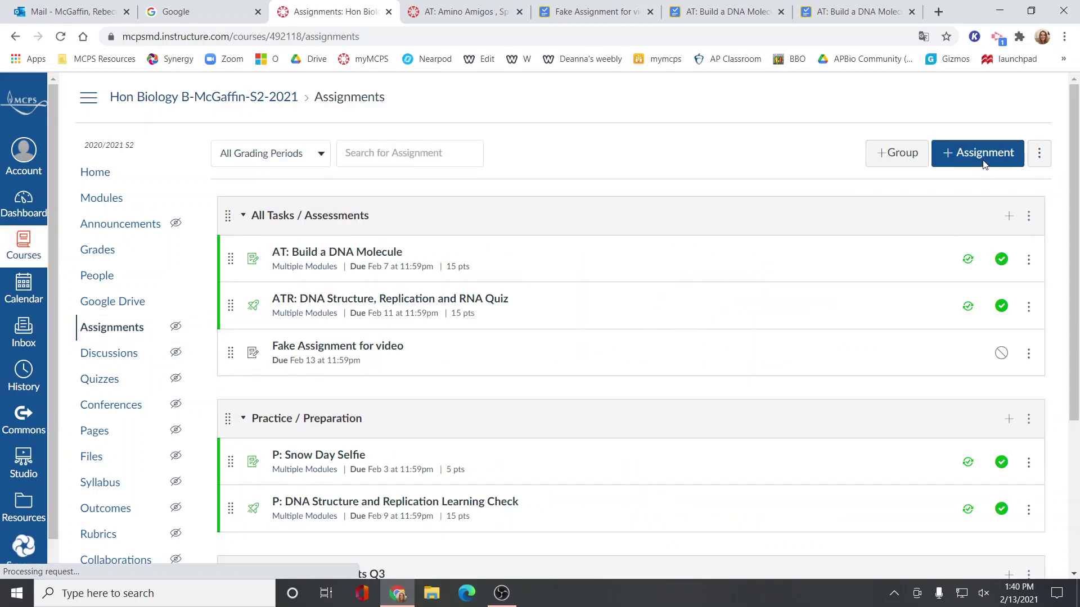
- Create a new assignment titled "Fake Assignment for video 2" with the description "not a real assignment"
{"action": "left_click", "coordinate": [983, 165]}
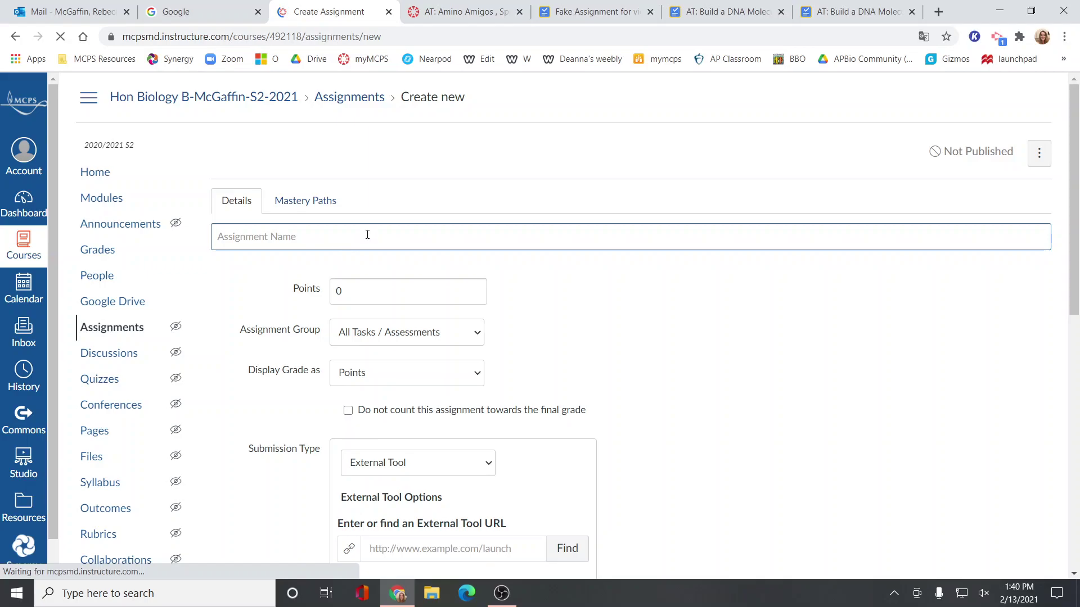
{"action": "type", "text": "Fake Assignment for video"}
{"action": "left_click", "coordinate": [325, 269]}
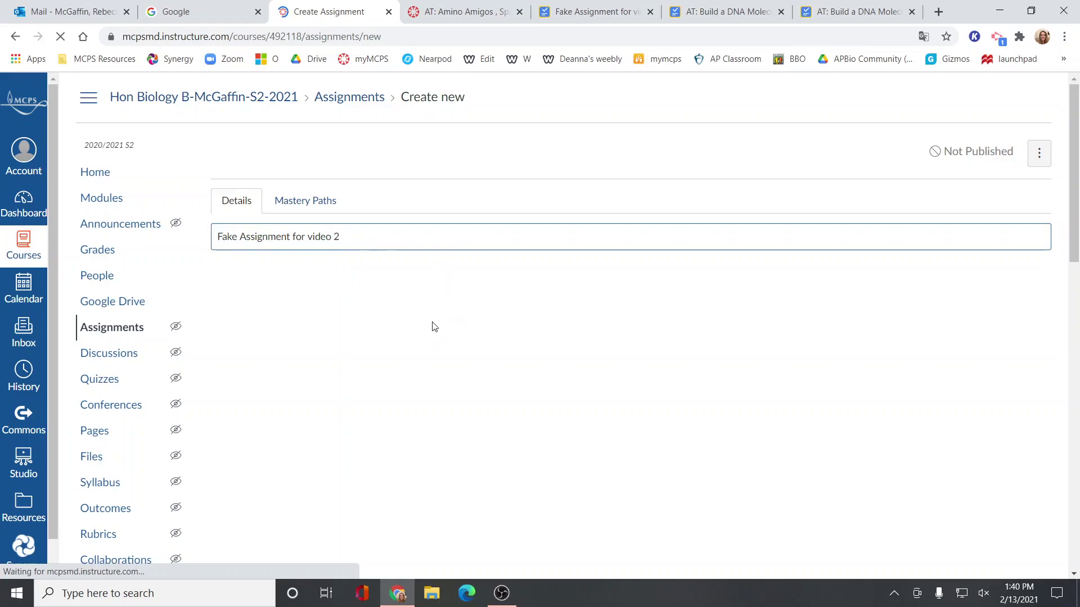
{"action": "left_click", "coordinate": [442, 370]}
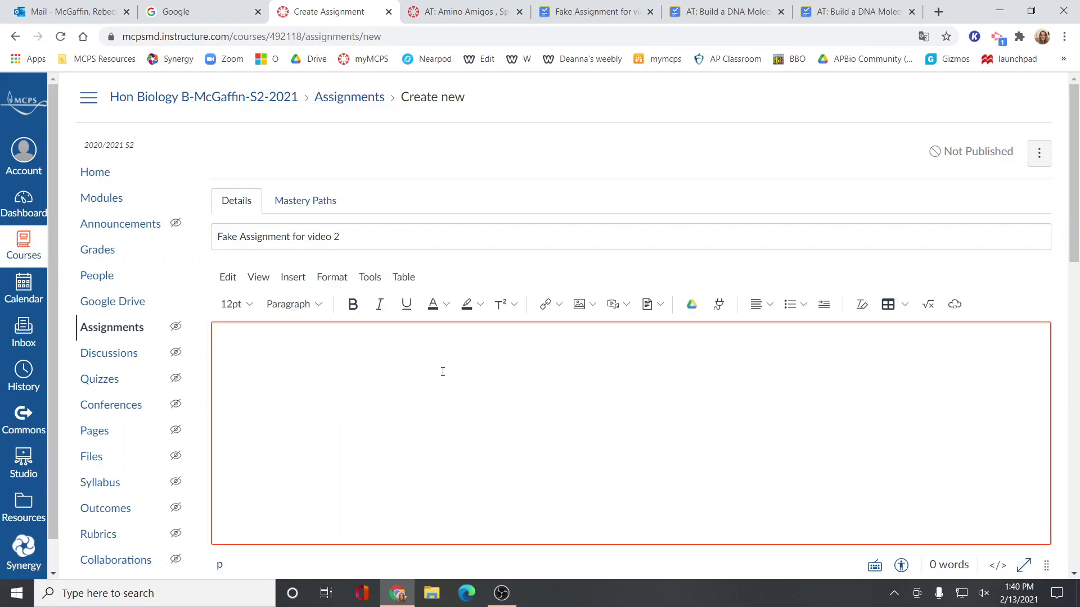
{"action": "type", "text": "not a real assignment"}
{"action": "scroll", "coordinate": [549, 327], "scroll_direction": "down", "scroll_amount": 3}
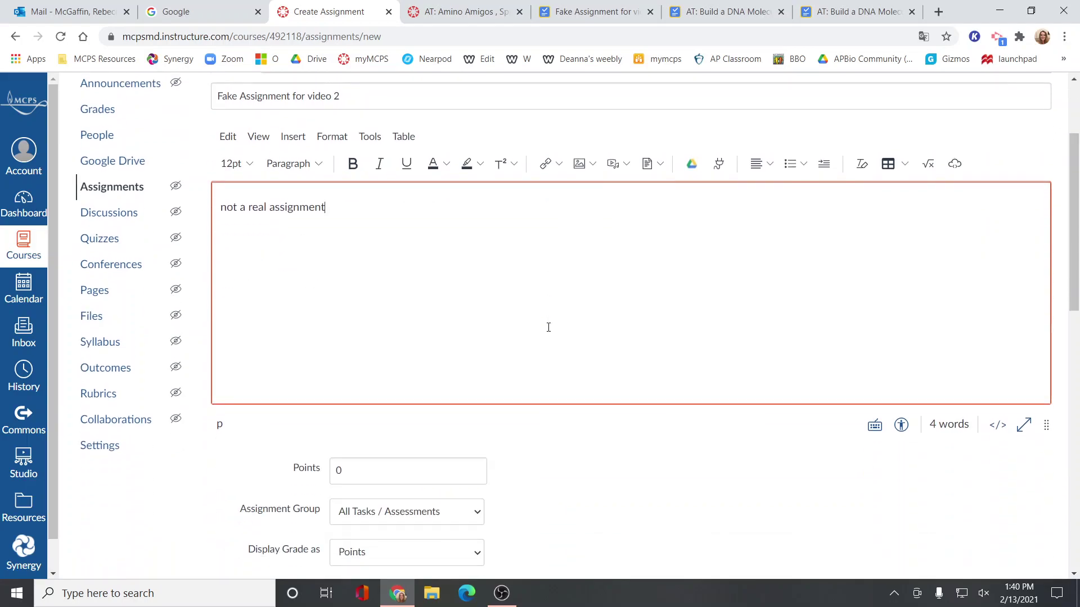
{"action": "scroll", "coordinate": [548, 328], "scroll_direction": "down", "scroll_amount": 4}
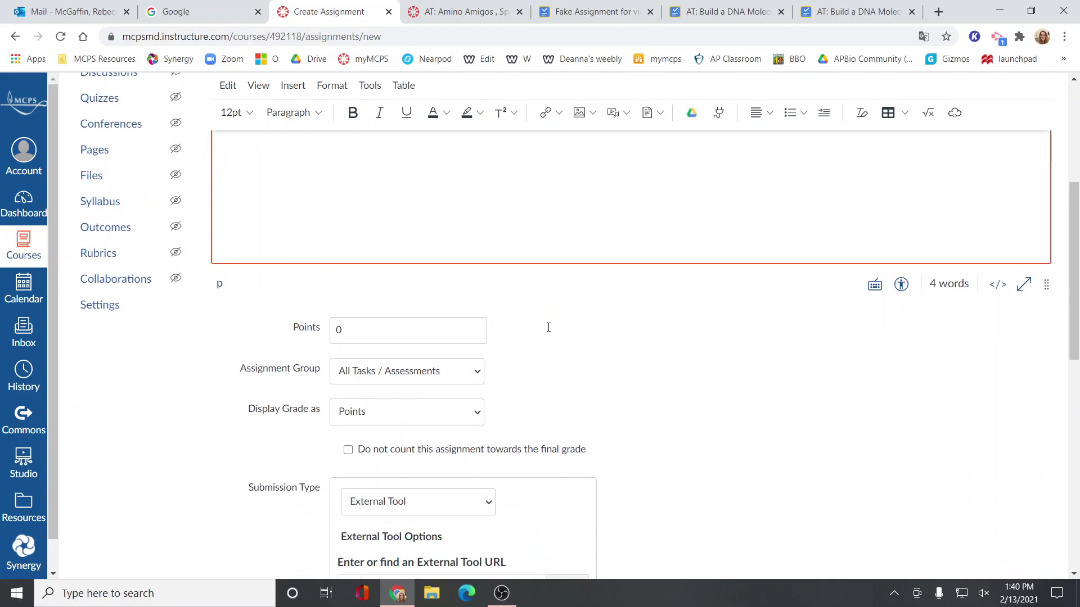
- Set the assignment's submission type to No Submission
{"action": "scroll", "coordinate": [549, 332], "scroll_direction": "down", "scroll_amount": 9}
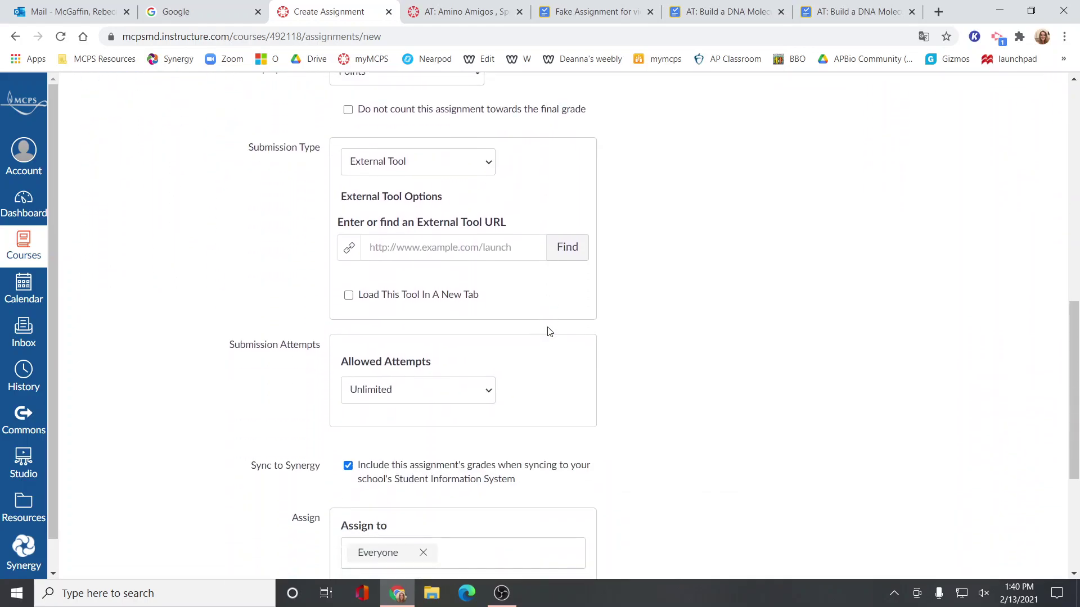
{"action": "scroll", "coordinate": [548, 336], "scroll_direction": "up", "scroll_amount": 9}
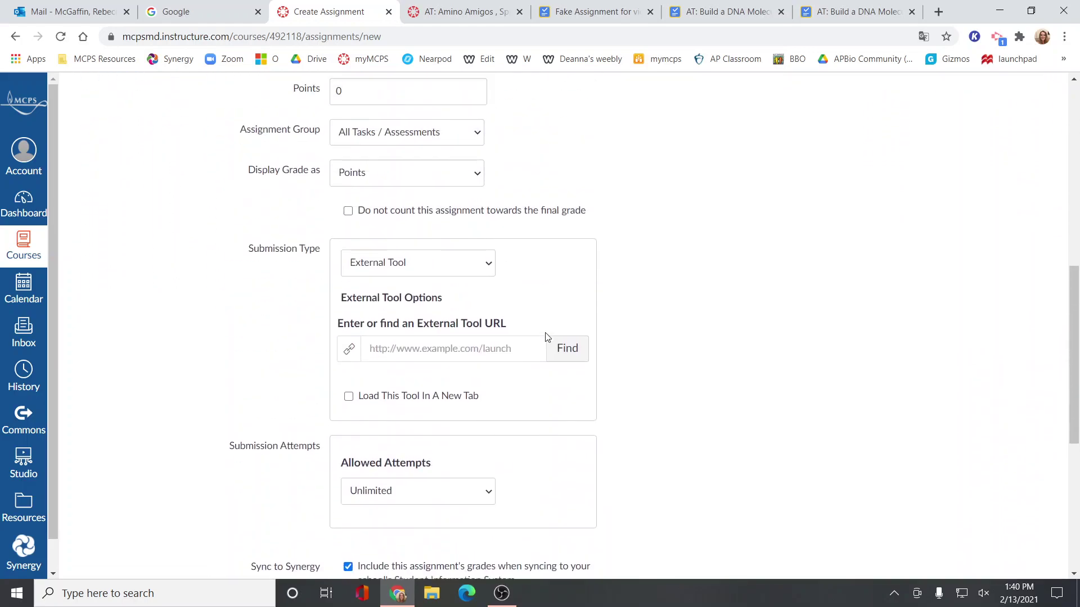
{"action": "left_click", "coordinate": [483, 398]}
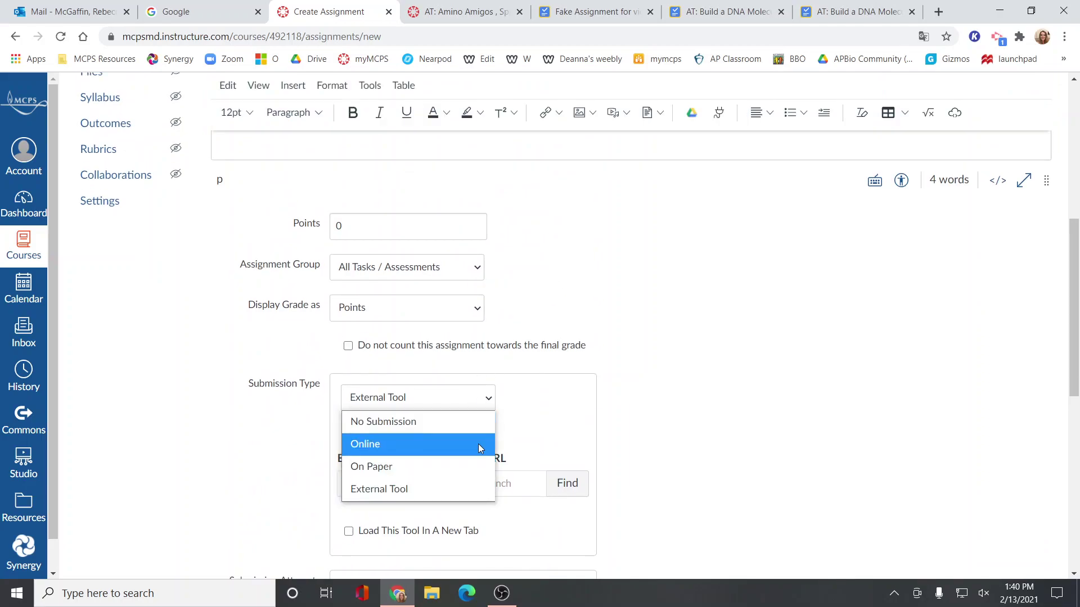
{"action": "left_click", "coordinate": [480, 450]}
{"action": "left_click", "coordinate": [484, 406]}
{"action": "left_click", "coordinate": [478, 419]}
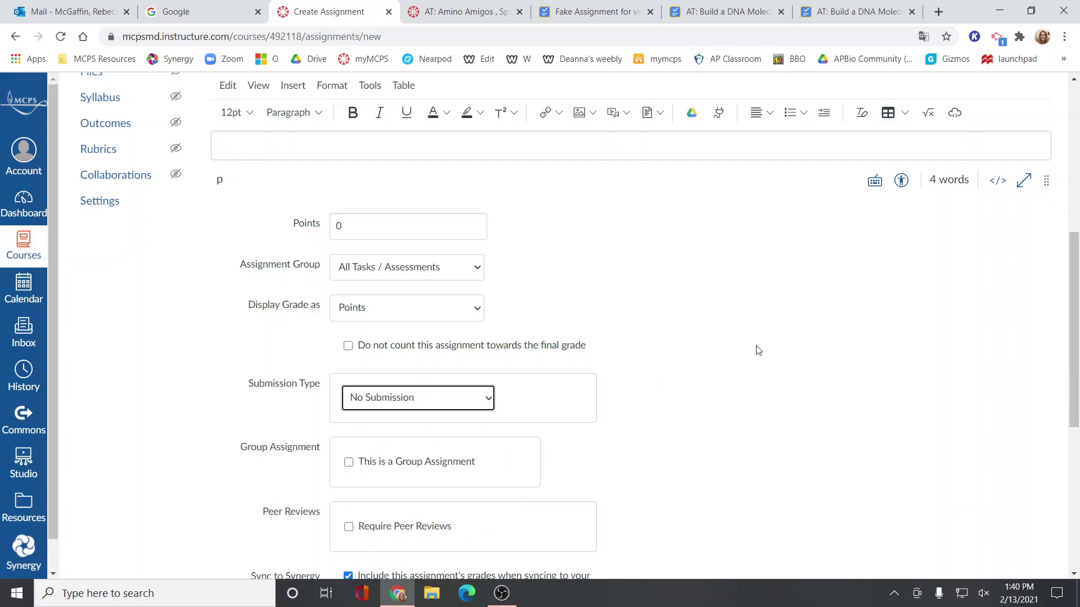
- Set the assignment's due date to February 13, 2021 for Everyone and save it without publishing
{"action": "scroll", "coordinate": [759, 349], "scroll_direction": "down", "scroll_amount": 1}
{"action": "scroll", "coordinate": [758, 349], "scroll_direction": "down", "scroll_amount": 1}
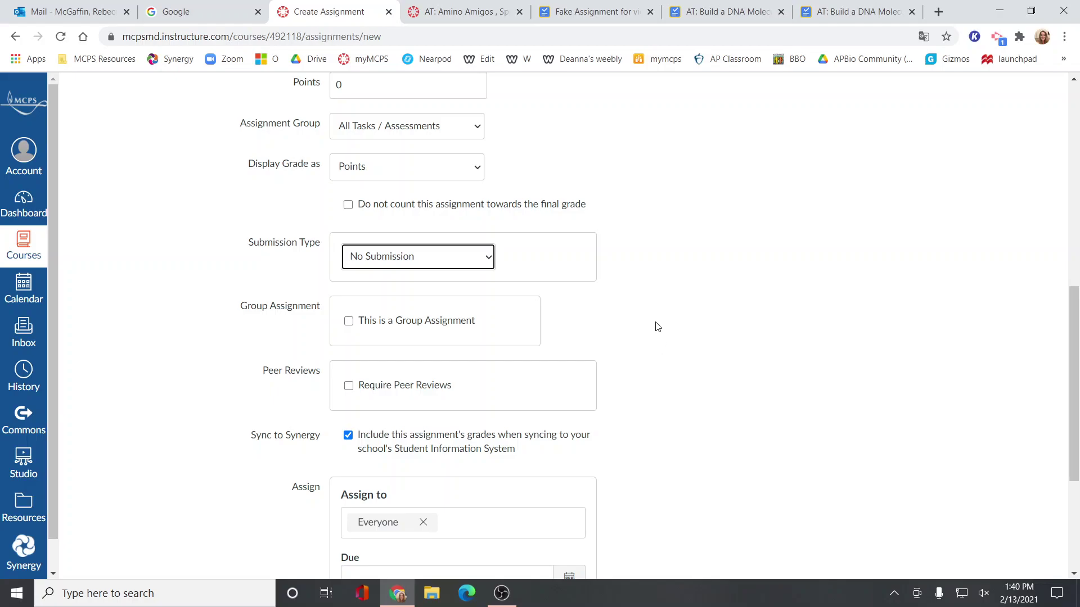
{"action": "scroll", "coordinate": [681, 316], "scroll_direction": "down", "scroll_amount": 2}
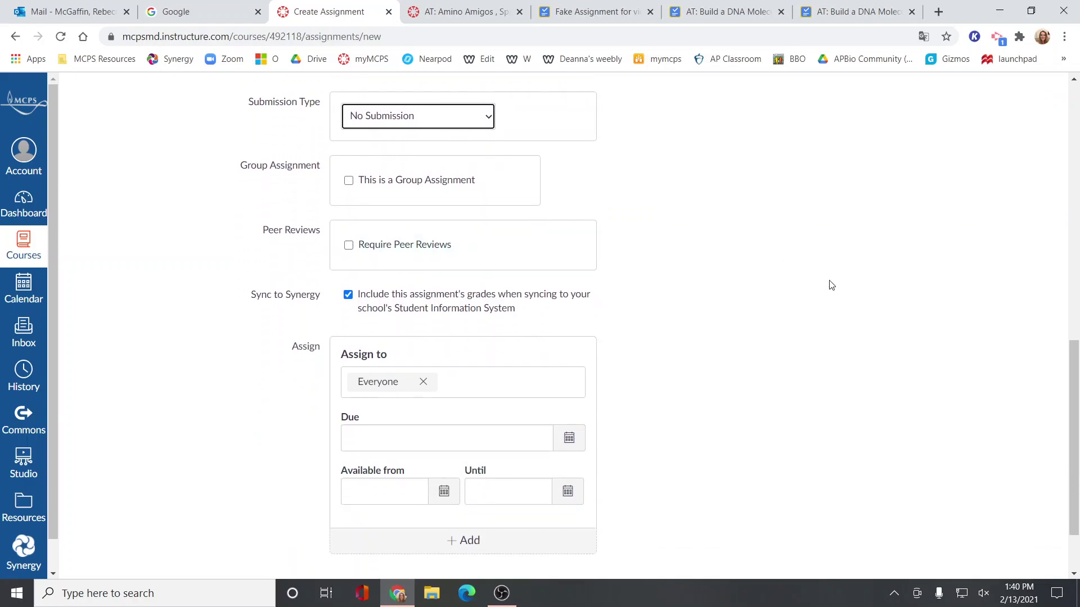
{"action": "scroll", "coordinate": [830, 287], "scroll_direction": "down", "scroll_amount": 2}
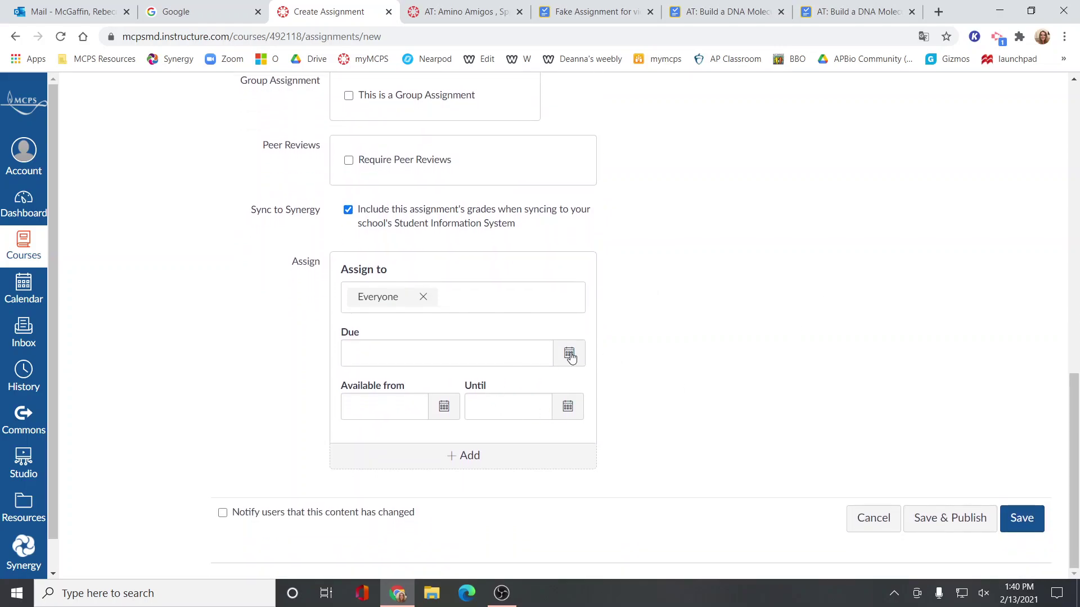
{"action": "left_click", "coordinate": [570, 353]}
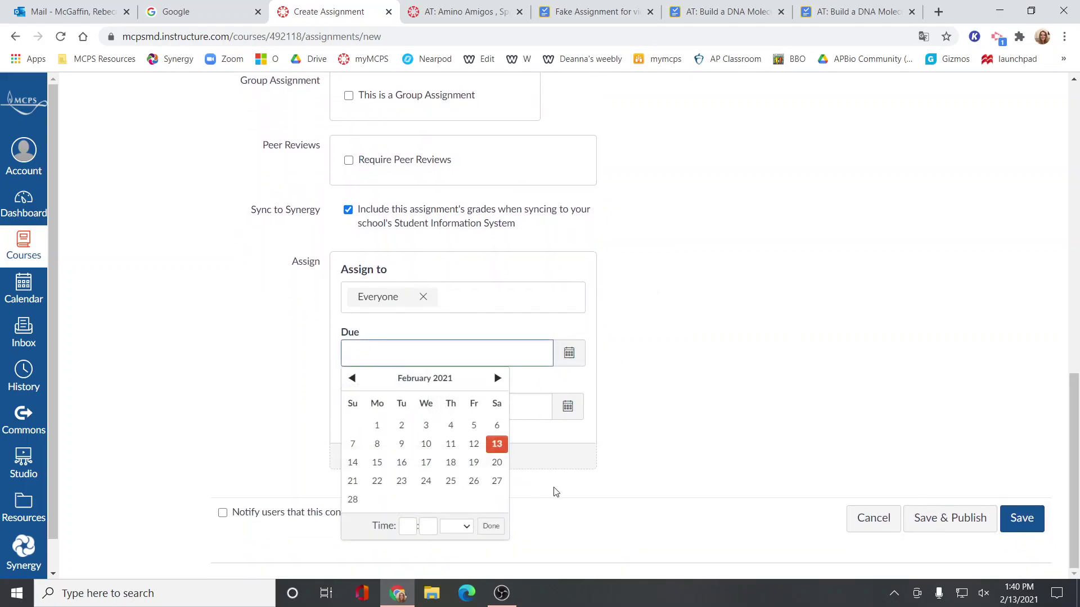
{"action": "left_click", "coordinate": [497, 444]}
{"action": "left_click", "coordinate": [809, 454]}
{"action": "left_click", "coordinate": [1017, 529]}
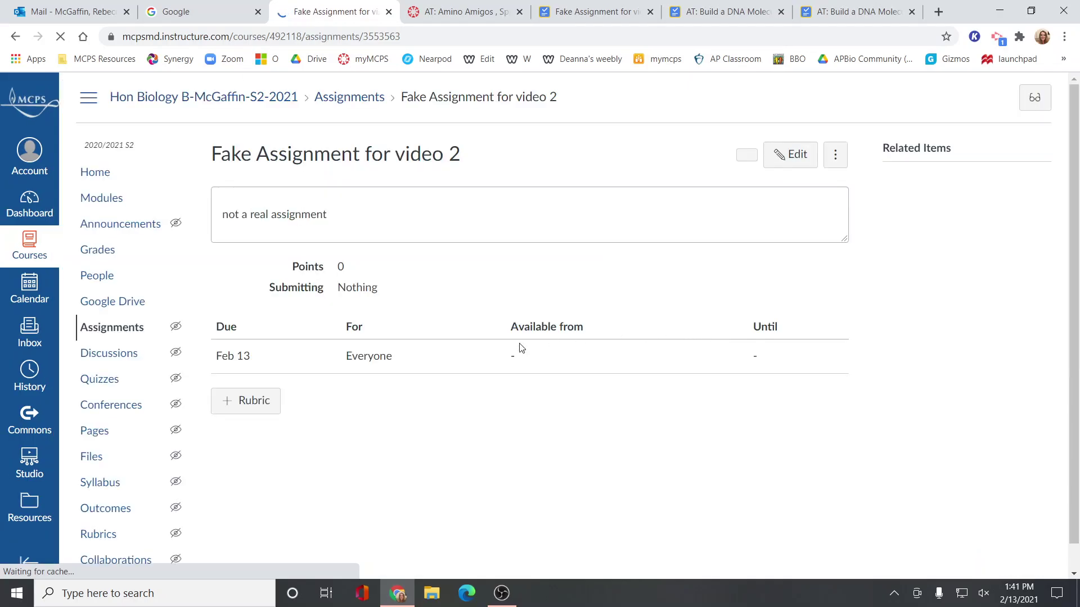
- Start a new rubric for the assignment and title it "Fake assignment"
{"action": "left_click", "coordinate": [246, 402]}
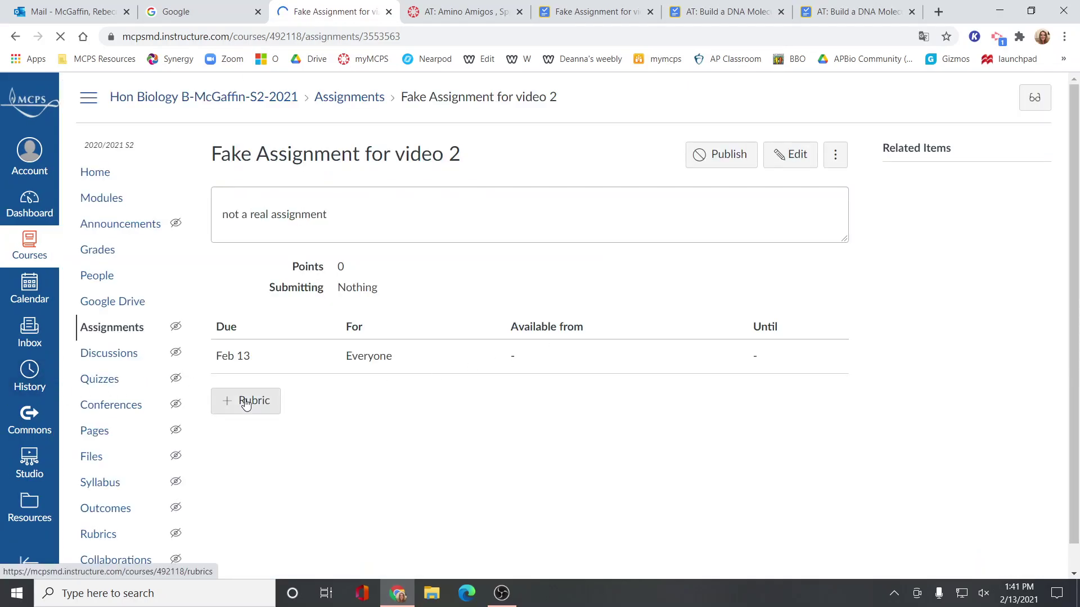
{"action": "scroll", "coordinate": [529, 340], "scroll_direction": "down", "scroll_amount": 3}
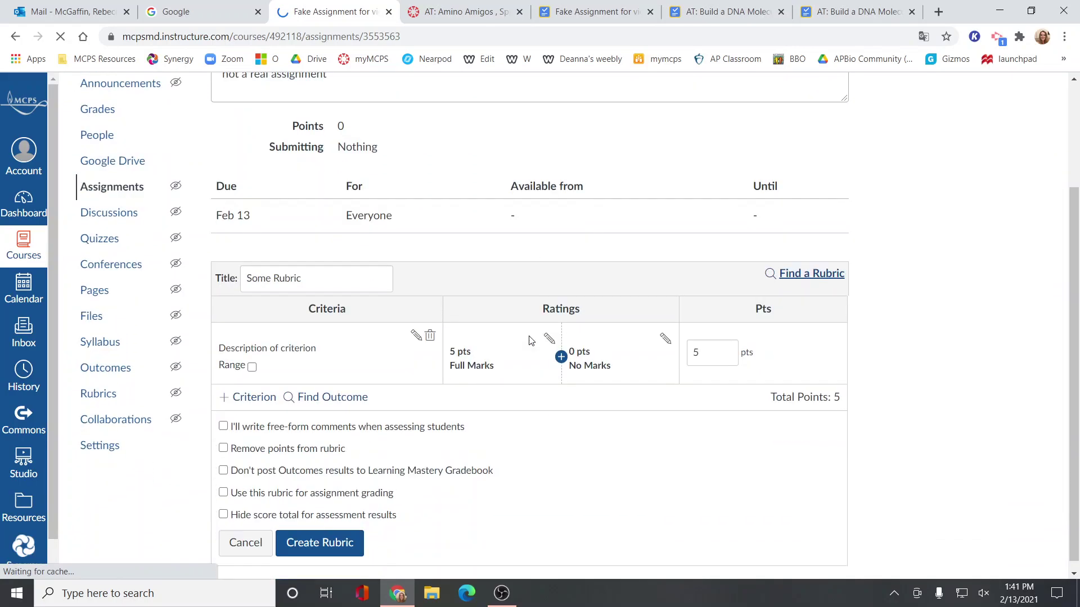
{"action": "left_click", "coordinate": [288, 281]}
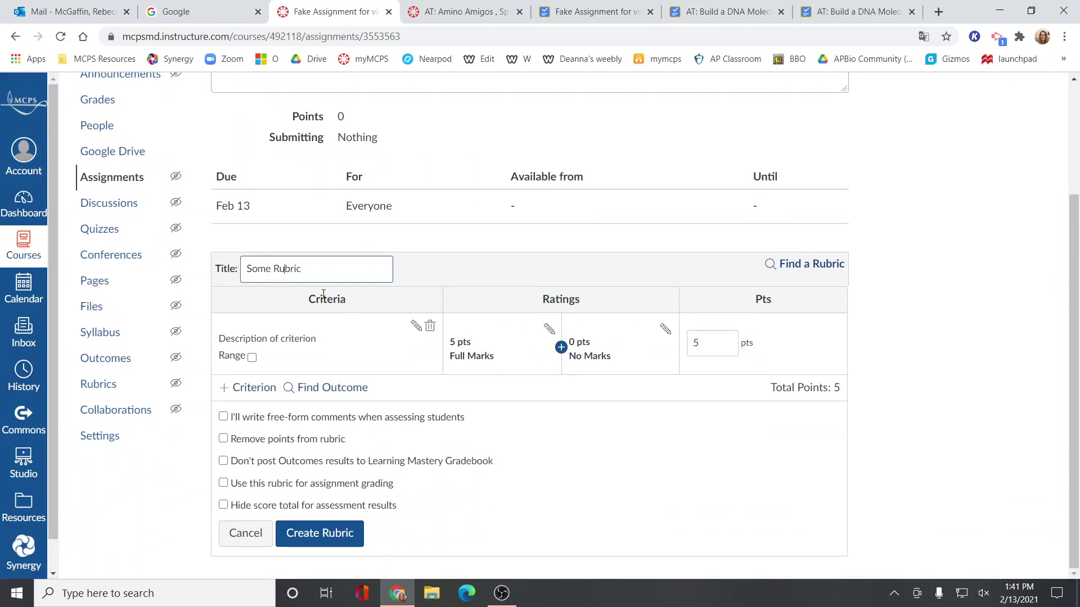
{"action": "left_click_drag", "start_coordinate": [305, 268], "coordinate": [208, 280]}
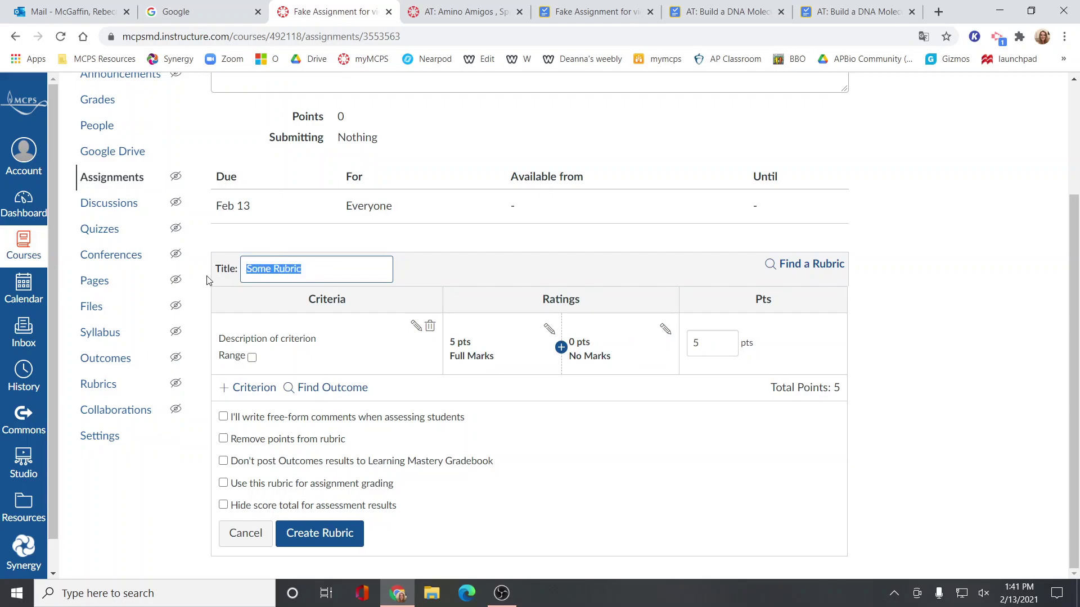
{"action": "type", "text": "Q 1"}
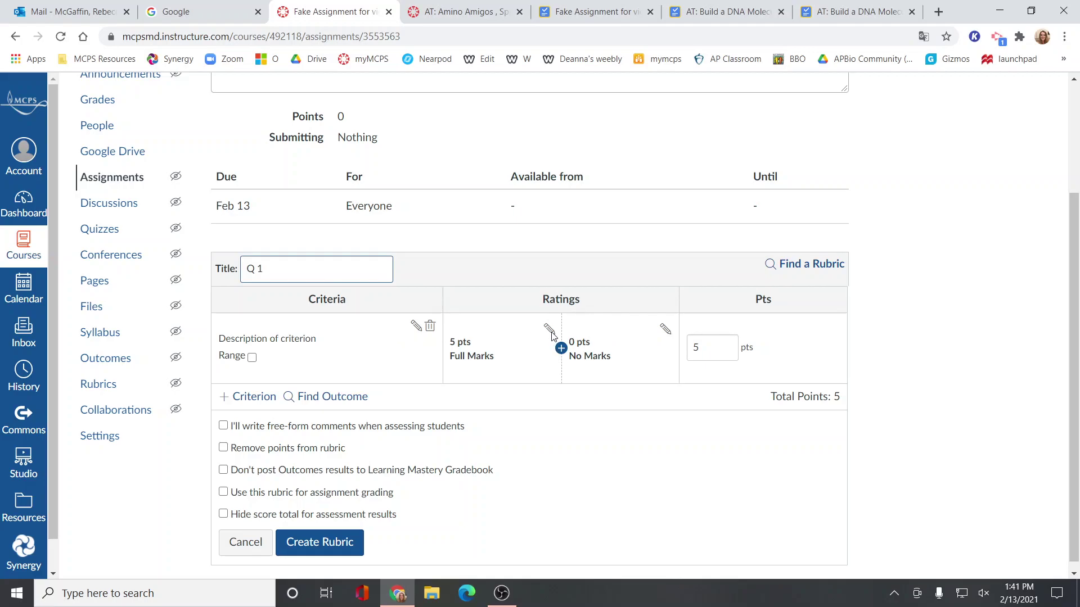
{"action": "key", "text": "BackSpace"}
{"action": "key", "text": "BackSpace"}
{"action": "key", "text": "BackSpace"}
{"action": "key", "text": "BackSpace"}
{"action": "key", "text": "BackSpace"}
{"action": "type", "text": "Fake assignment"}
- Describe the rubric's first criterion as "Q 1" and set its Full Marks rating to 1 point
{"action": "left_click", "coordinate": [416, 327]}
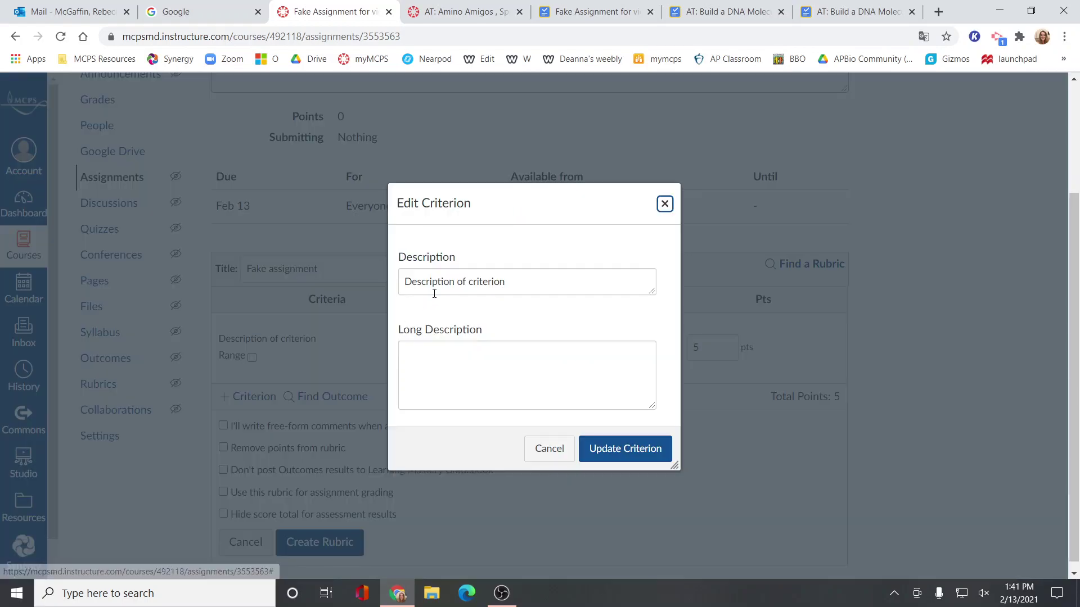
{"action": "left_click_drag", "start_coordinate": [510, 281], "coordinate": [363, 287]}
{"action": "type", "text": "Q 1"}
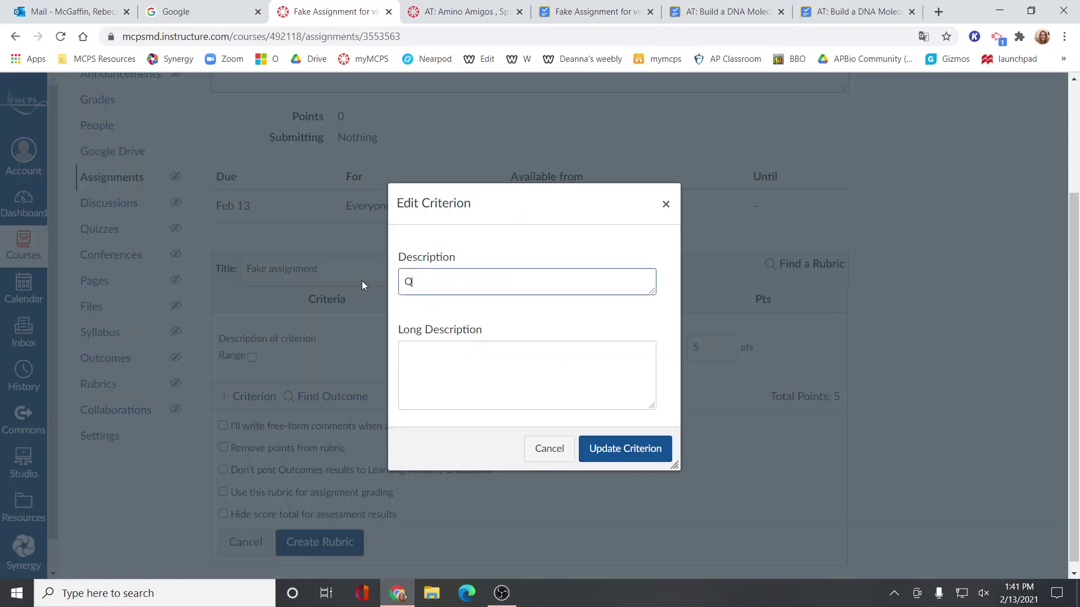
{"action": "left_click", "coordinate": [651, 449]}
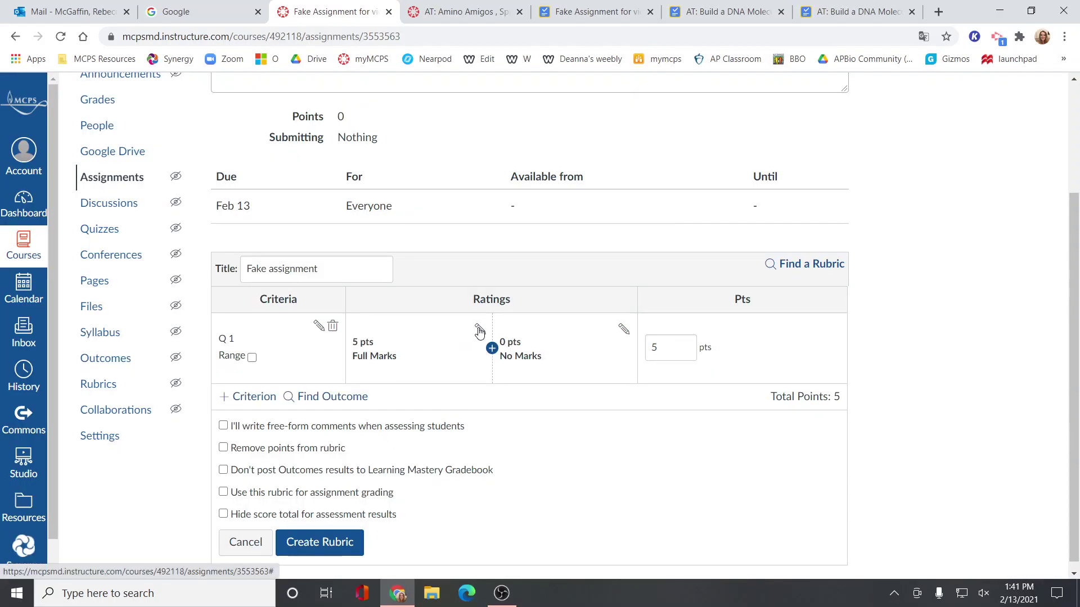
{"action": "left_click", "coordinate": [479, 330]}
{"action": "left_click_drag", "start_coordinate": [428, 264], "coordinate": [407, 274]}
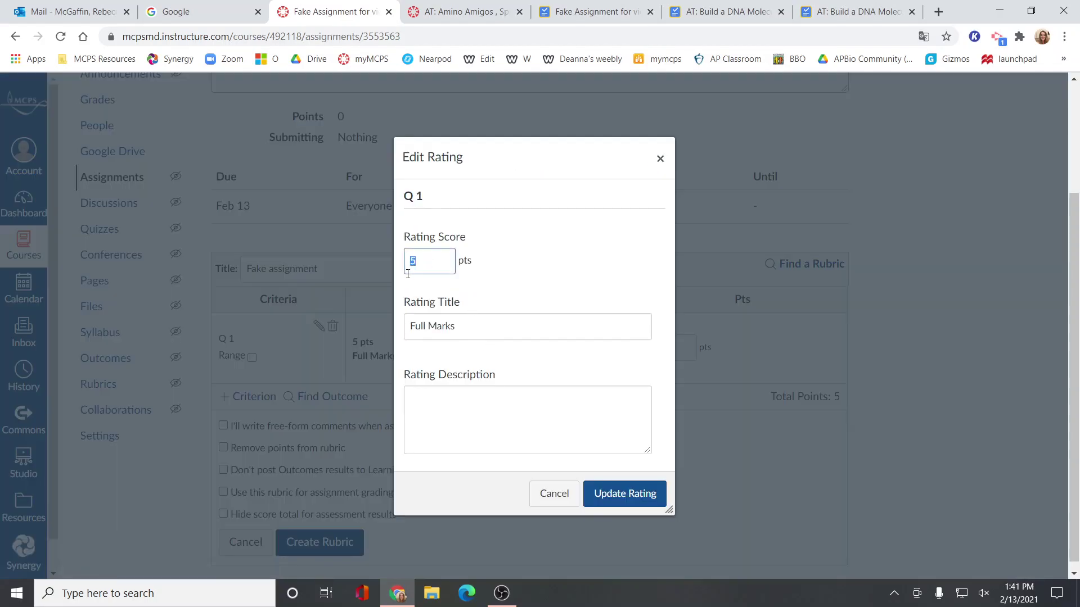
{"action": "type", "text": "1"}
{"action": "left_click", "coordinate": [626, 494]}
- Add a 0.5-point rating titled "Partial Credit" between Full Marks and No Marks for Q 1
{"action": "mouse_move", "coordinate": [490, 350]}
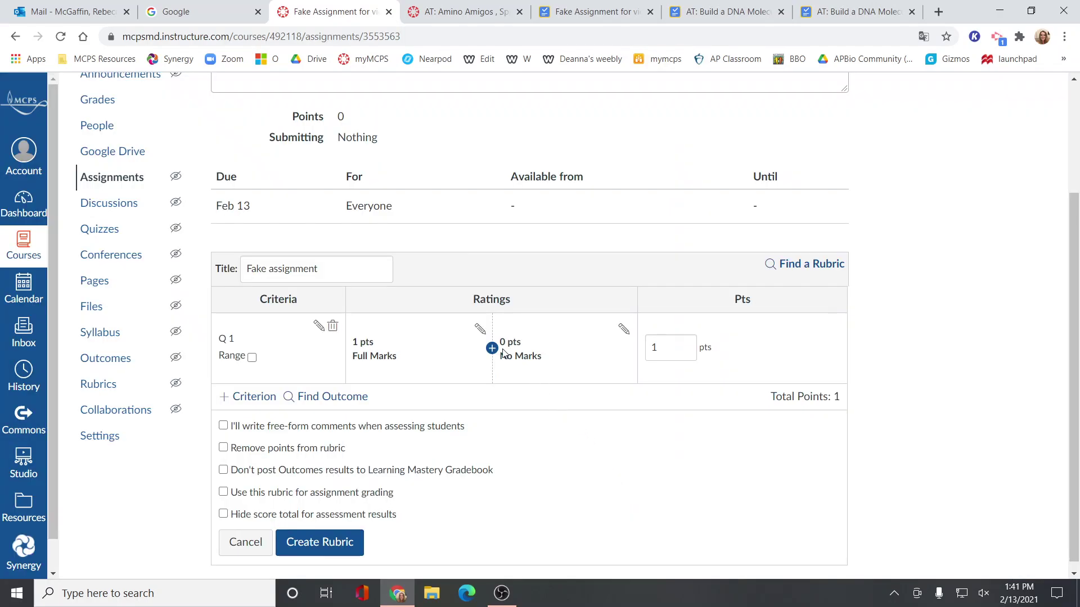
{"action": "left_click", "coordinate": [491, 350]}
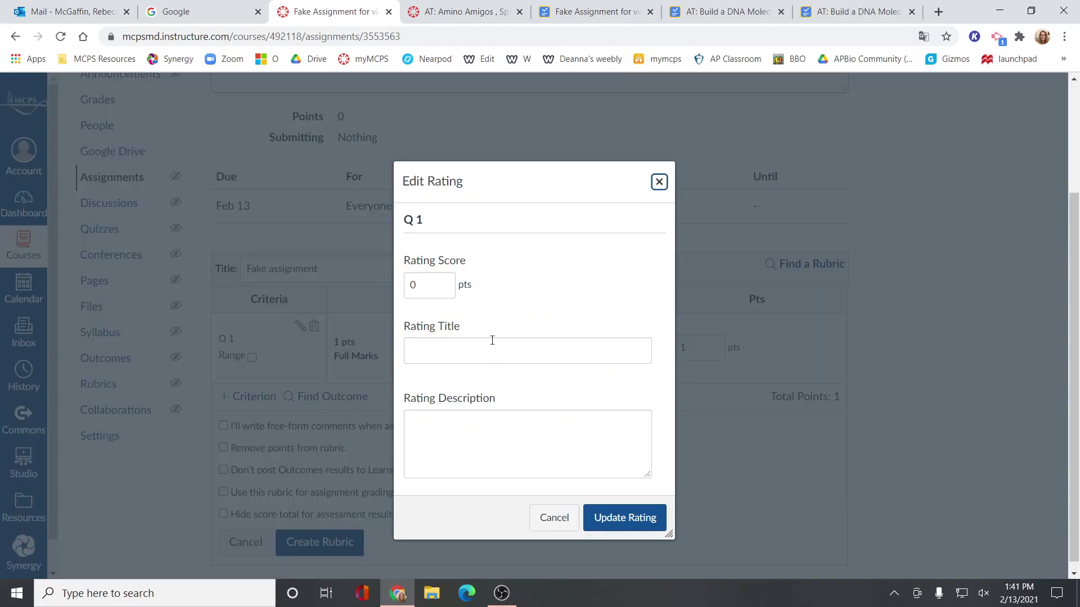
{"action": "left_click", "coordinate": [433, 290]}
{"action": "type", "text": "05"}
{"action": "key", "text": "BackSpace"}
{"action": "key", "text": "BackSpace"}
{"action": "type", "text": ".5"}
{"action": "left_click", "coordinate": [444, 345]}
{"action": "type", "text": "P"}
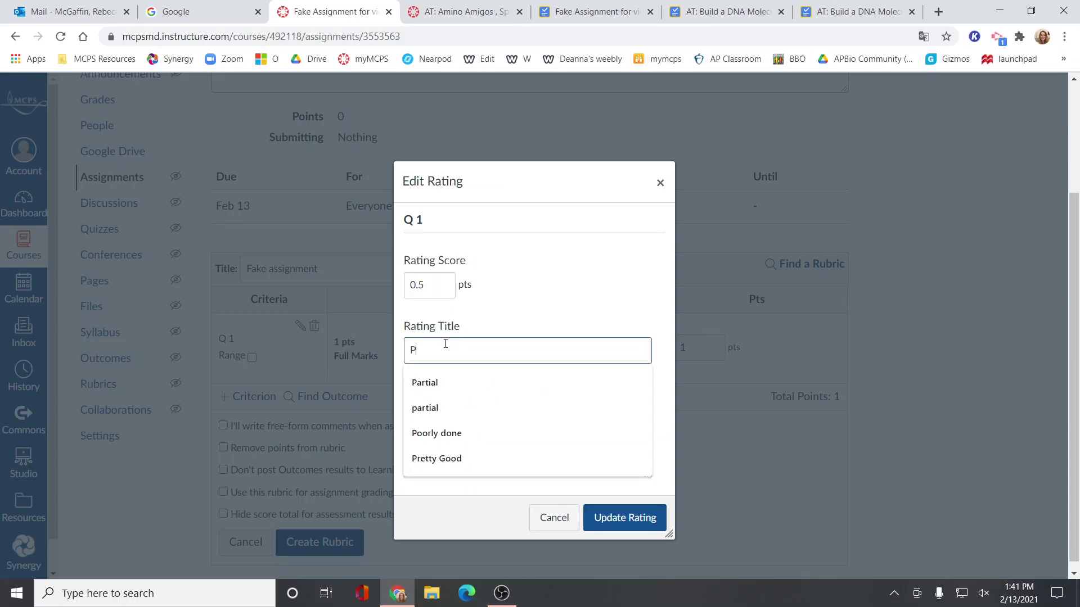
{"action": "type", "text": "artial Credit"}
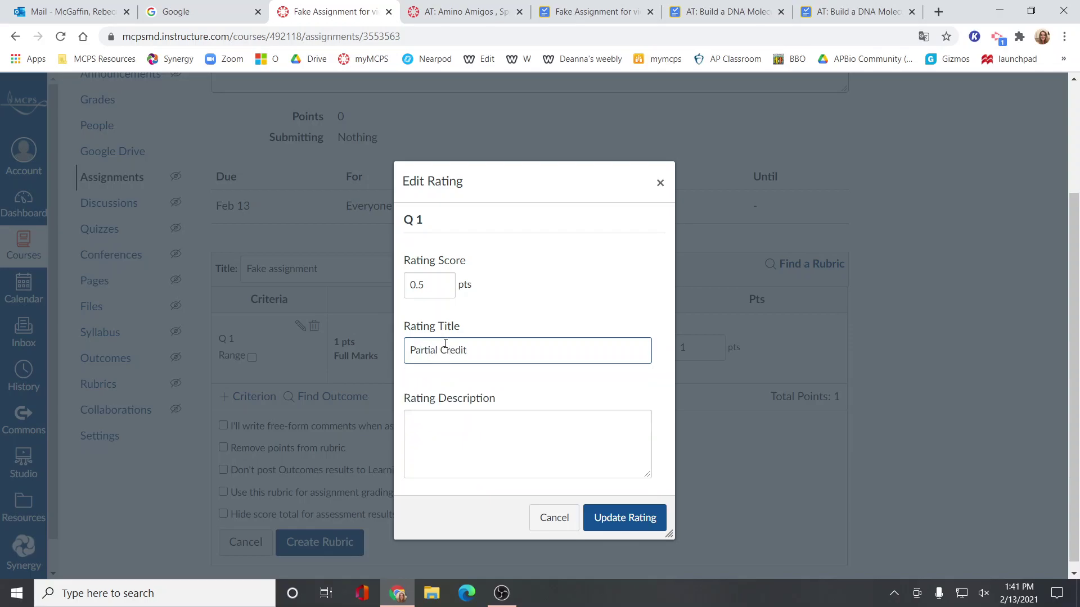
{"action": "left_click", "coordinate": [614, 518]}
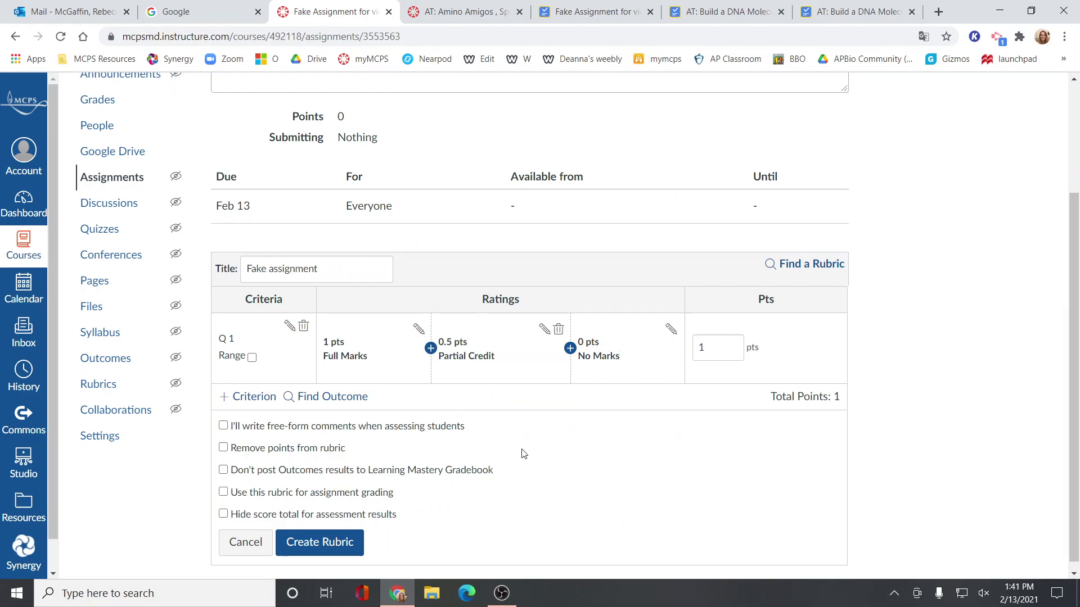
- Duplicate the Q 1 criterion and change the copy's description to "Q 2"
{"action": "scroll", "coordinate": [516, 426], "scroll_direction": "down", "scroll_amount": 1}
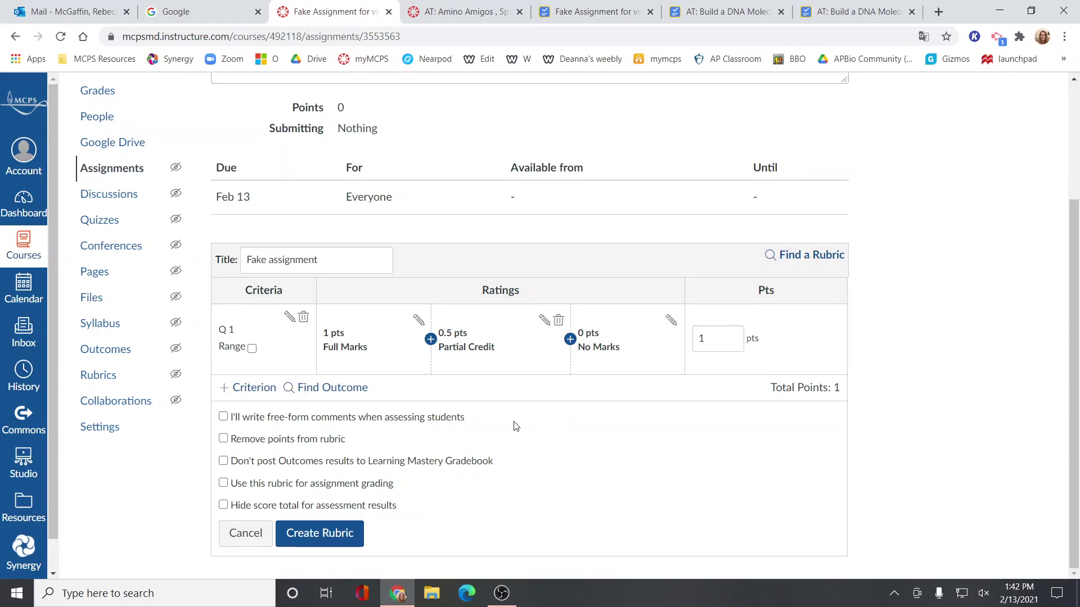
{"action": "left_click", "coordinate": [246, 396]}
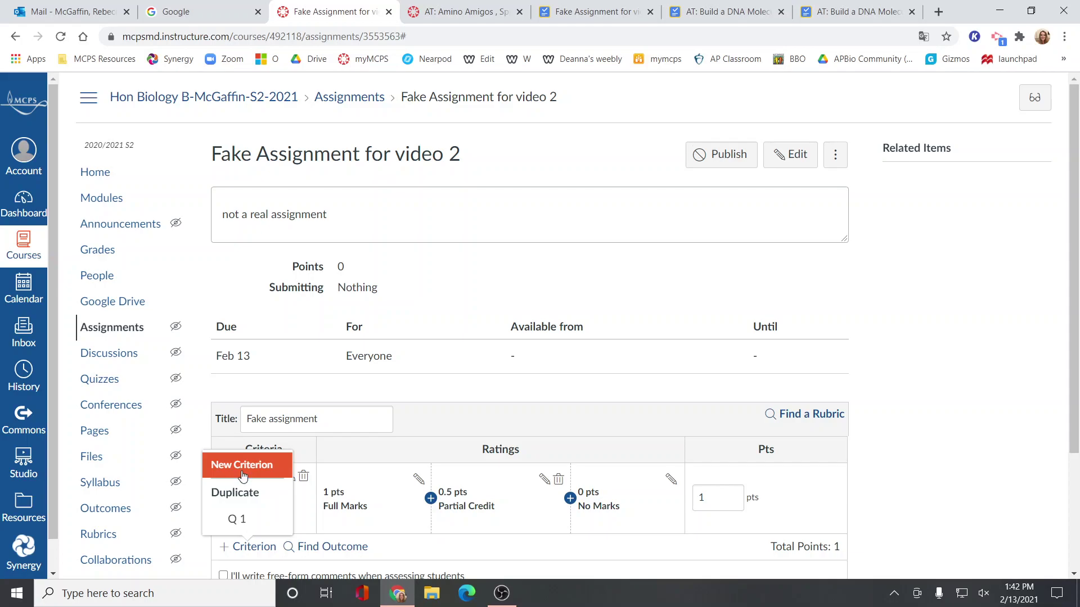
{"action": "left_click", "coordinate": [236, 520]}
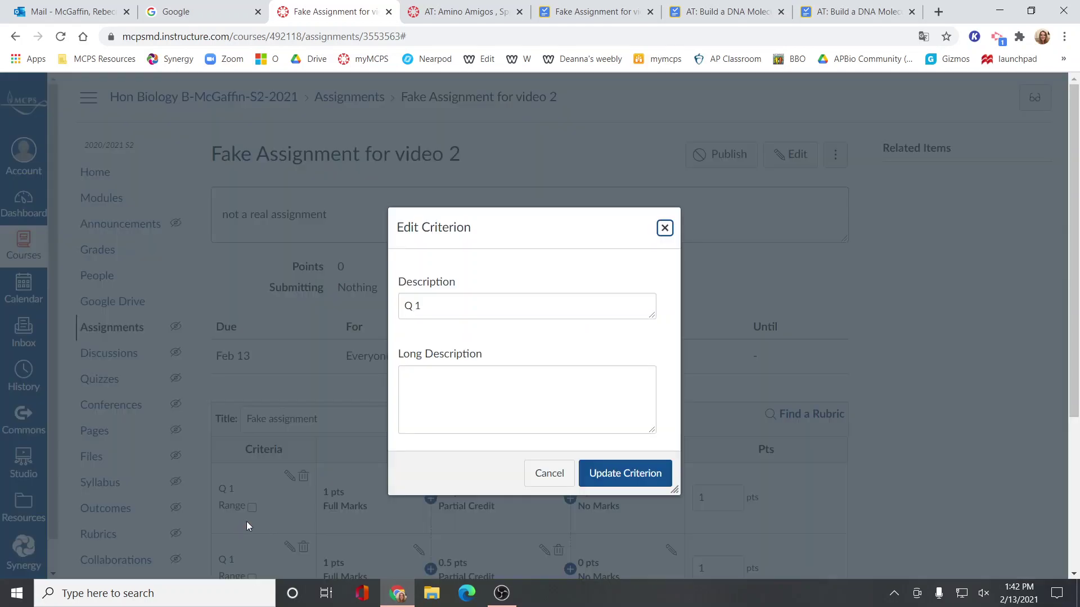
{"action": "left_click", "coordinate": [621, 474]}
{"action": "scroll", "coordinate": [542, 392], "scroll_direction": "down", "scroll_amount": 3}
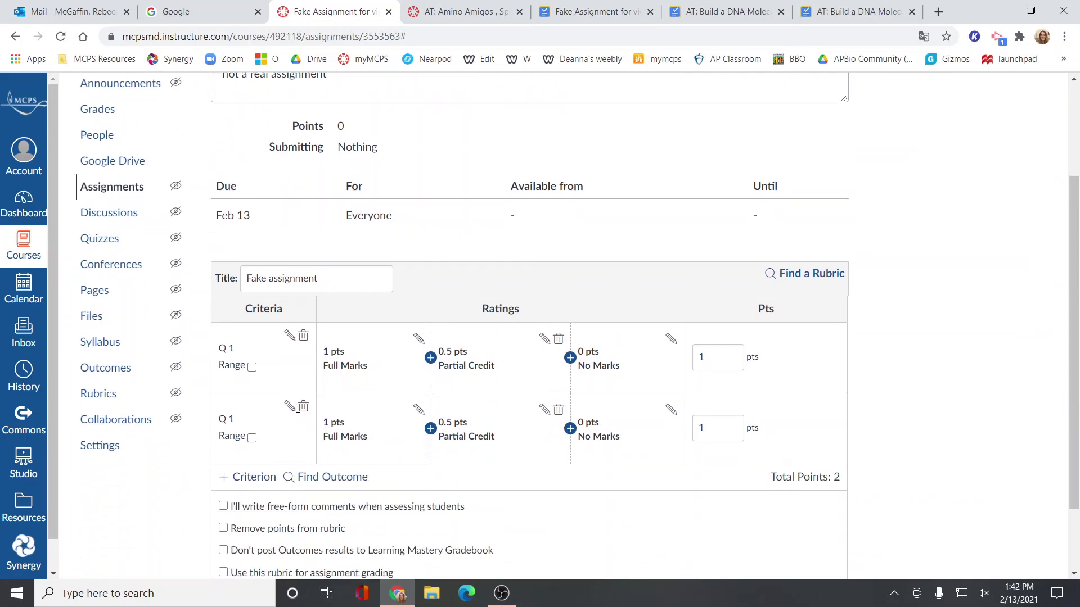
{"action": "left_click", "coordinate": [291, 408]}
{"action": "double_click", "coordinate": [416, 306]}
{"action": "type", "text": "2"}
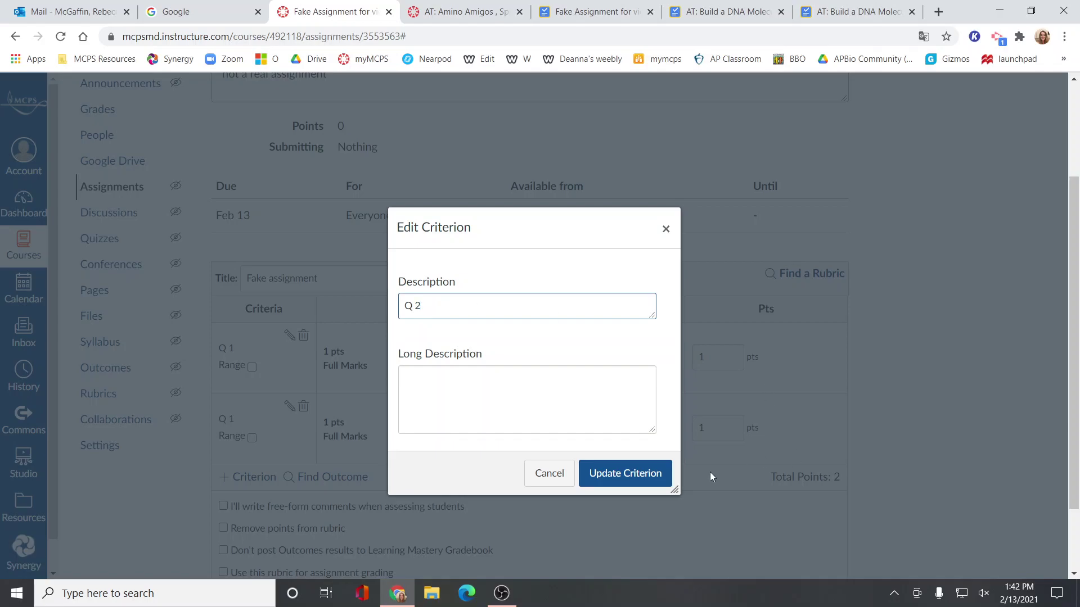
{"action": "left_click", "coordinate": [656, 474]}
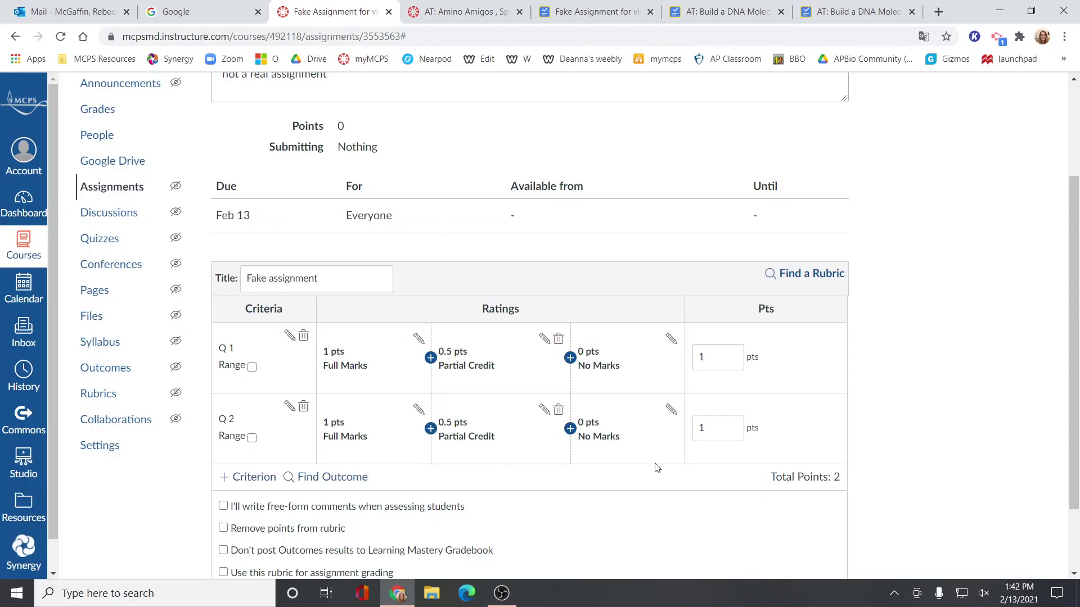
- Set the Q 2 ratings to 2 points for Full Marks and 1 point for Partial Credit
{"action": "left_click", "coordinate": [418, 409]}
{"action": "double_click", "coordinate": [405, 287]}
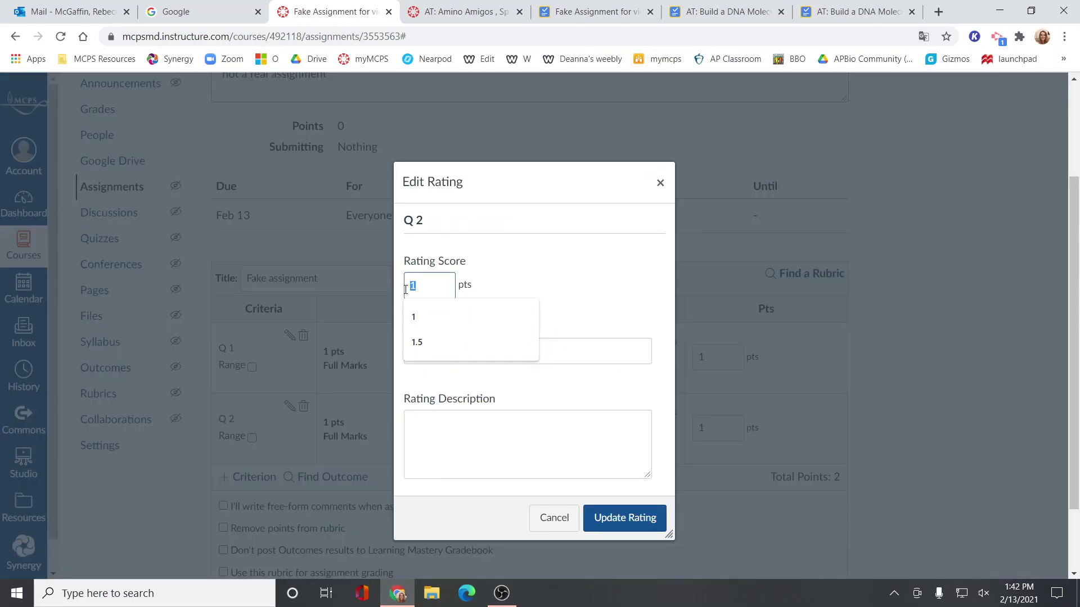
{"action": "type", "text": "2"}
{"action": "left_click", "coordinate": [618, 518]}
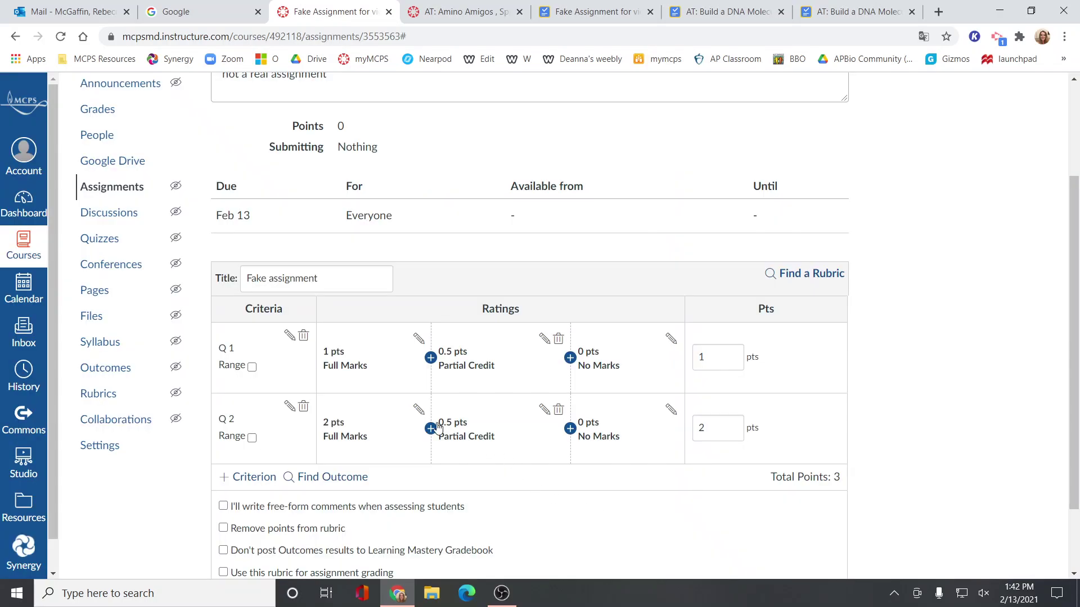
{"action": "left_click", "coordinate": [543, 410]}
{"action": "double_click", "coordinate": [411, 291]}
{"action": "type", "text": "1"}
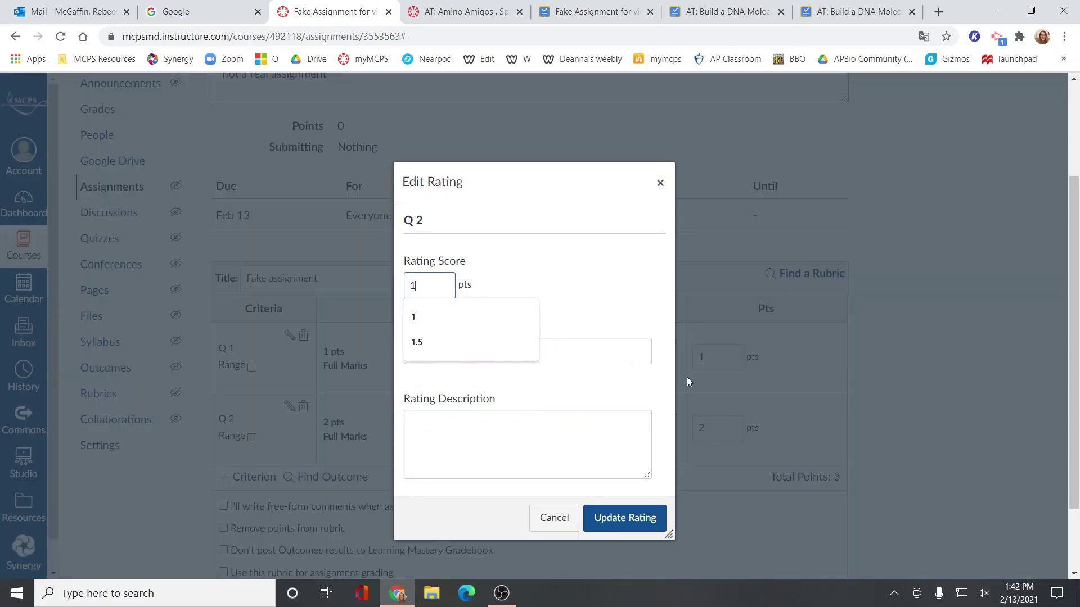
{"action": "left_click", "coordinate": [900, 422]}
{"action": "left_click", "coordinate": [644, 515]}
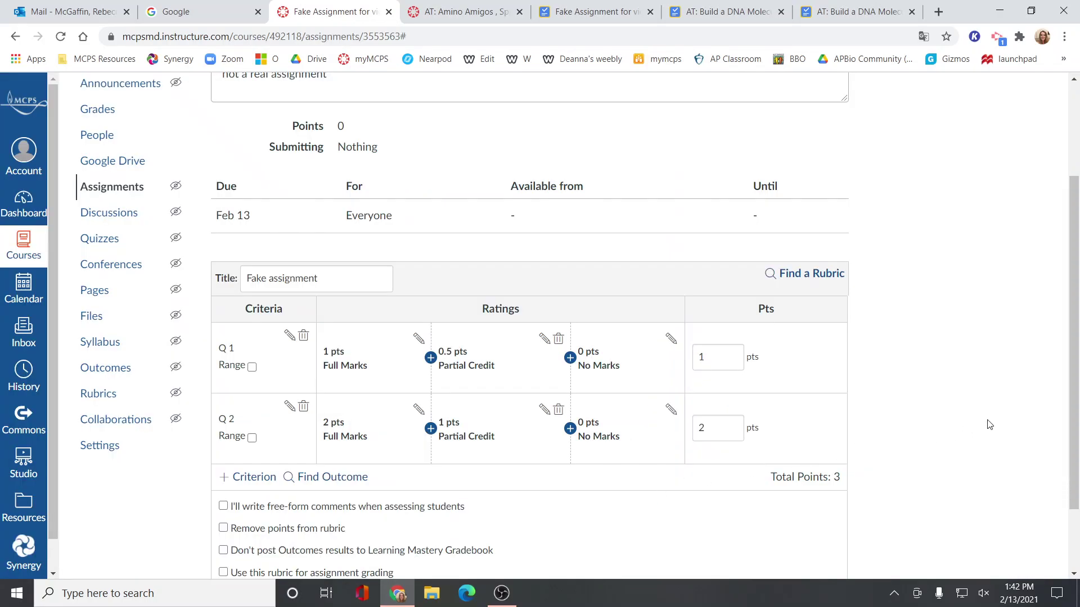
- Enable using this rubric for assignment grading and create it, leaving the assignment's points different from the rubric's total
{"action": "scroll", "coordinate": [956, 456], "scroll_direction": "down", "scroll_amount": 2}
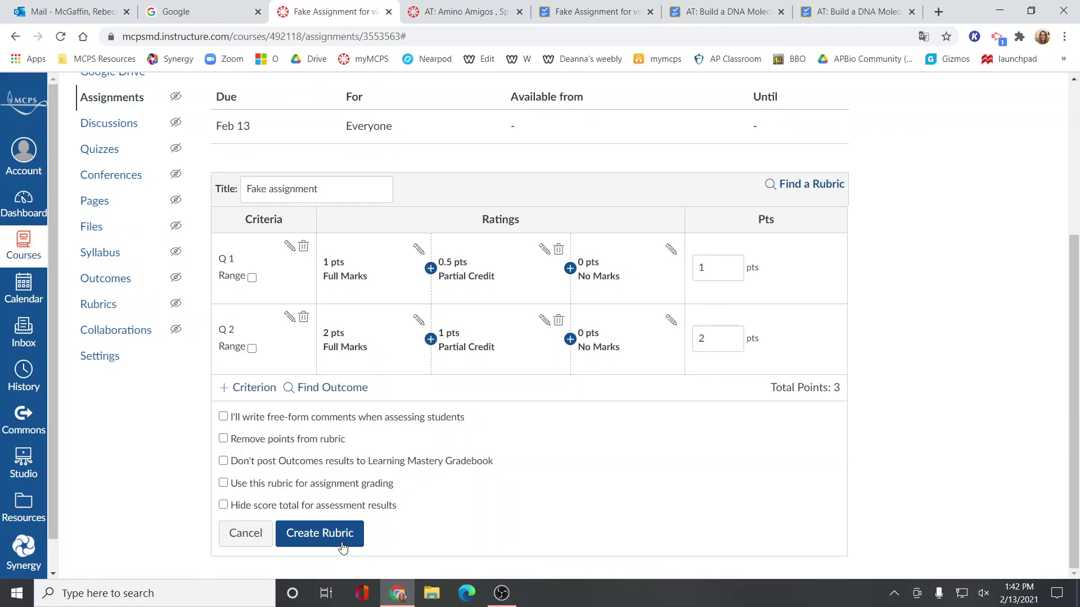
{"action": "left_click", "coordinate": [223, 485]}
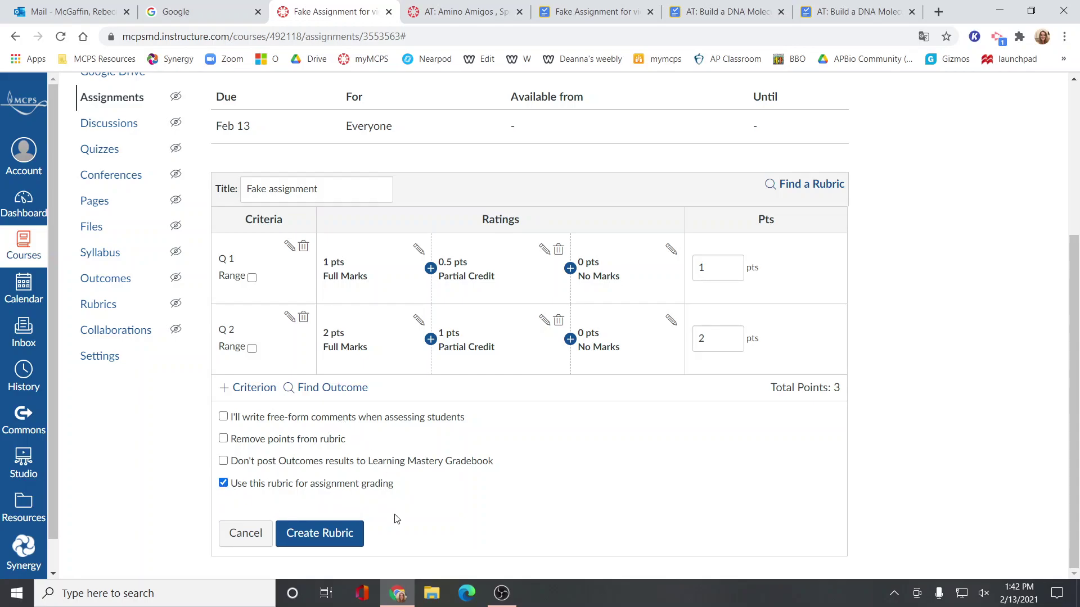
{"action": "left_click", "coordinate": [315, 532]}
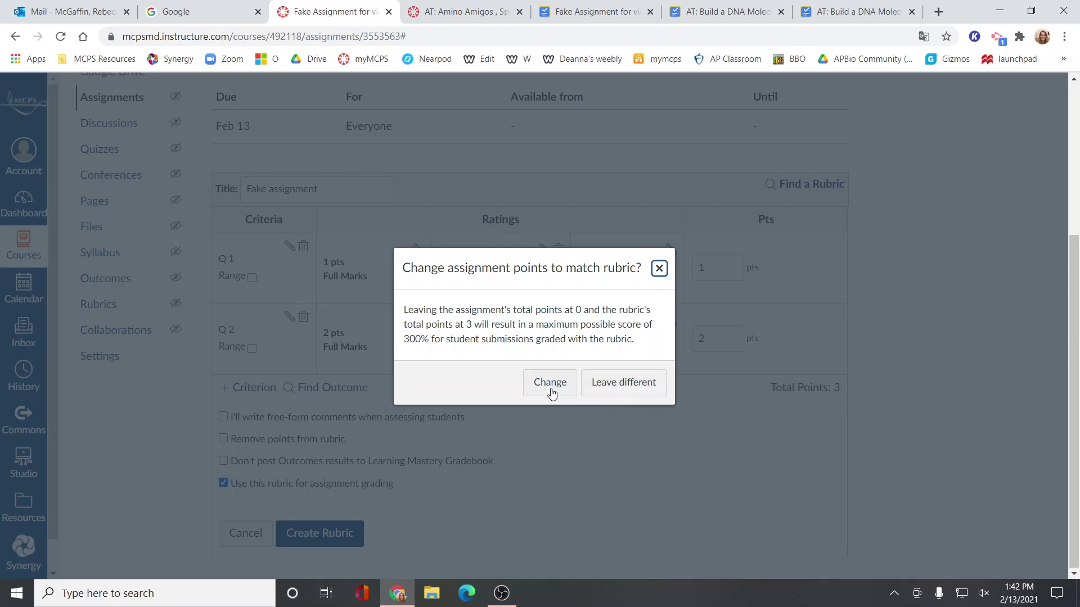
{"action": "left_click", "coordinate": [612, 390]}
{"action": "scroll", "coordinate": [738, 351], "scroll_direction": "up", "scroll_amount": 1}
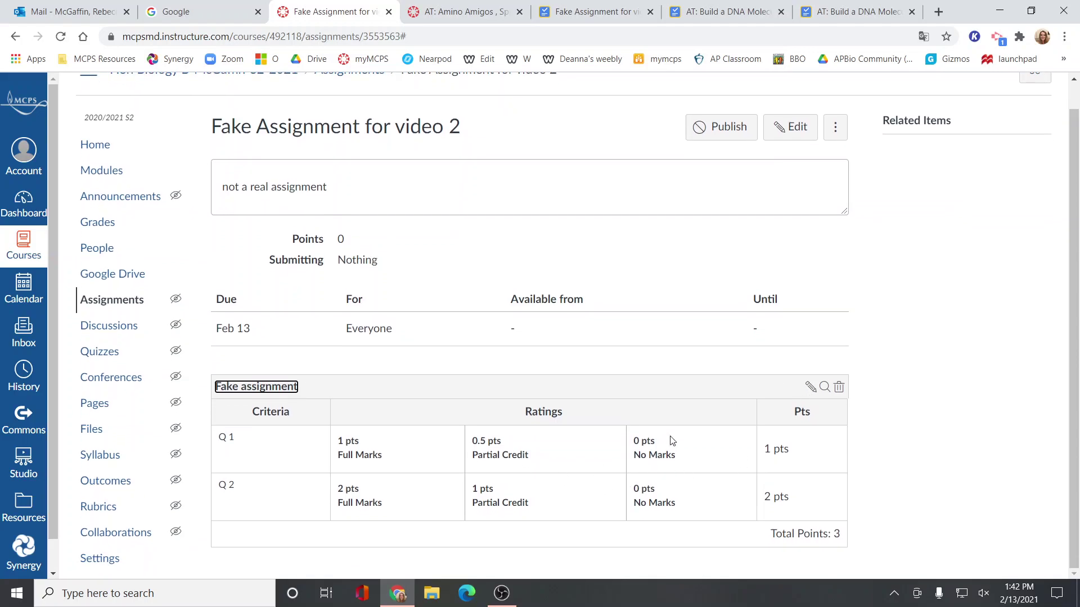
{"action": "scroll", "coordinate": [671, 441], "scroll_direction": "up", "scroll_amount": 1}
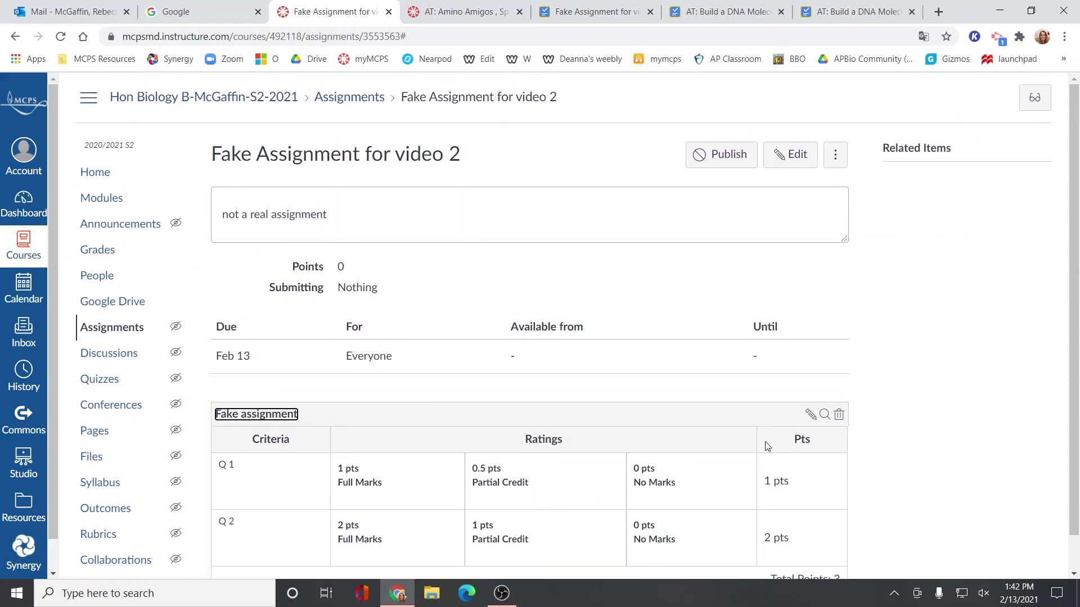
- Switch to the Amino Amigos submission in SpeedGrader and review its grading rubric from Gene A through the mutation criteria
{"action": "left_click", "coordinate": [464, 16]}
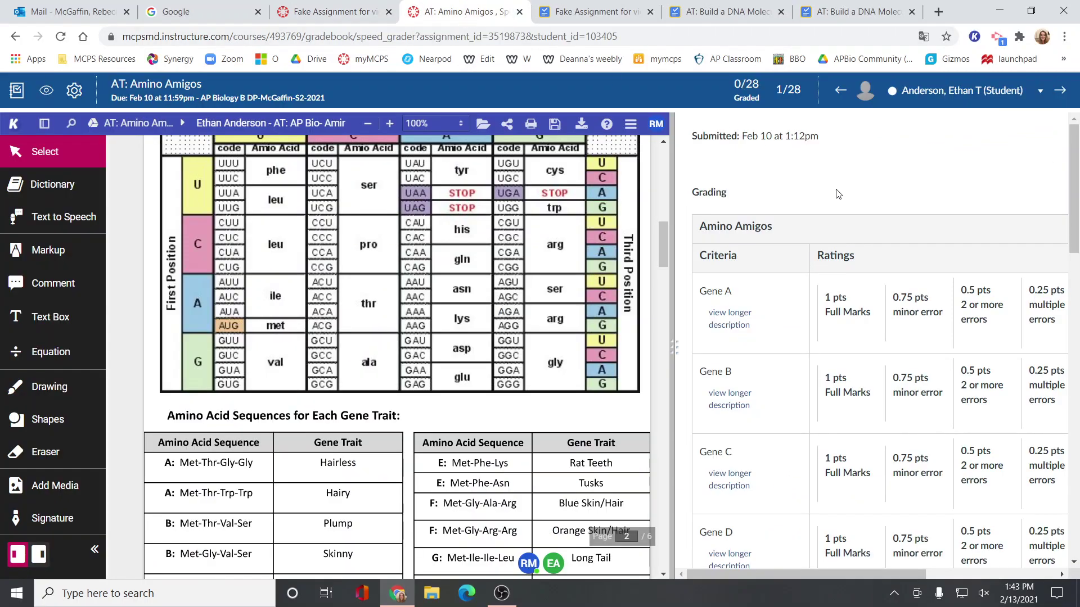
{"action": "scroll", "coordinate": [908, 411], "scroll_direction": "down", "scroll_amount": 8}
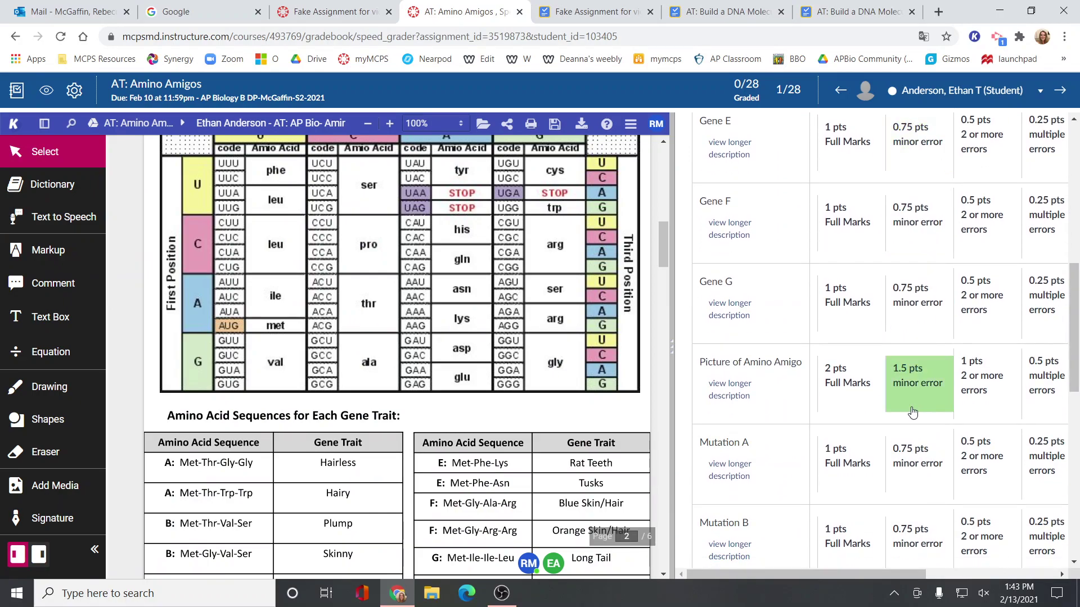
{"action": "scroll", "coordinate": [908, 427], "scroll_direction": "up", "scroll_amount": 4}
{"action": "scroll", "coordinate": [912, 414], "scroll_direction": "up", "scroll_amount": 4}
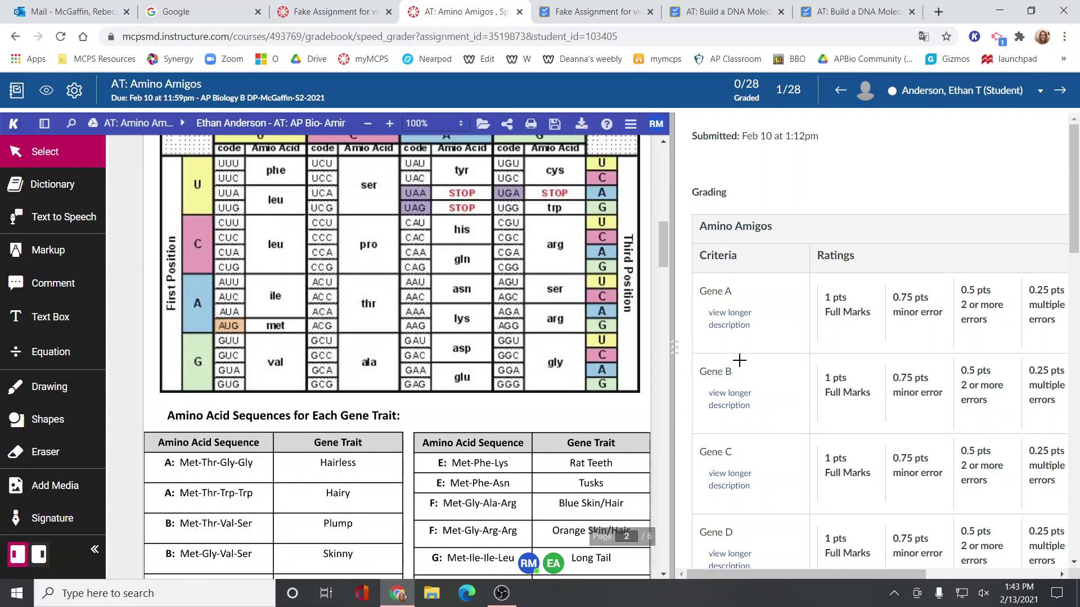
{"action": "left_click", "coordinate": [502, 593]}
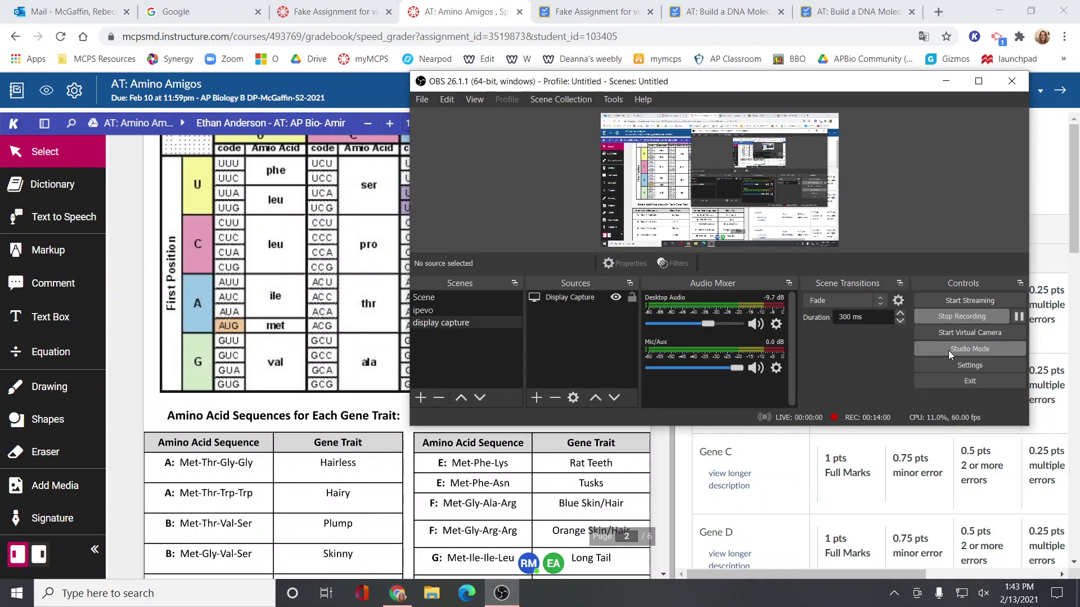